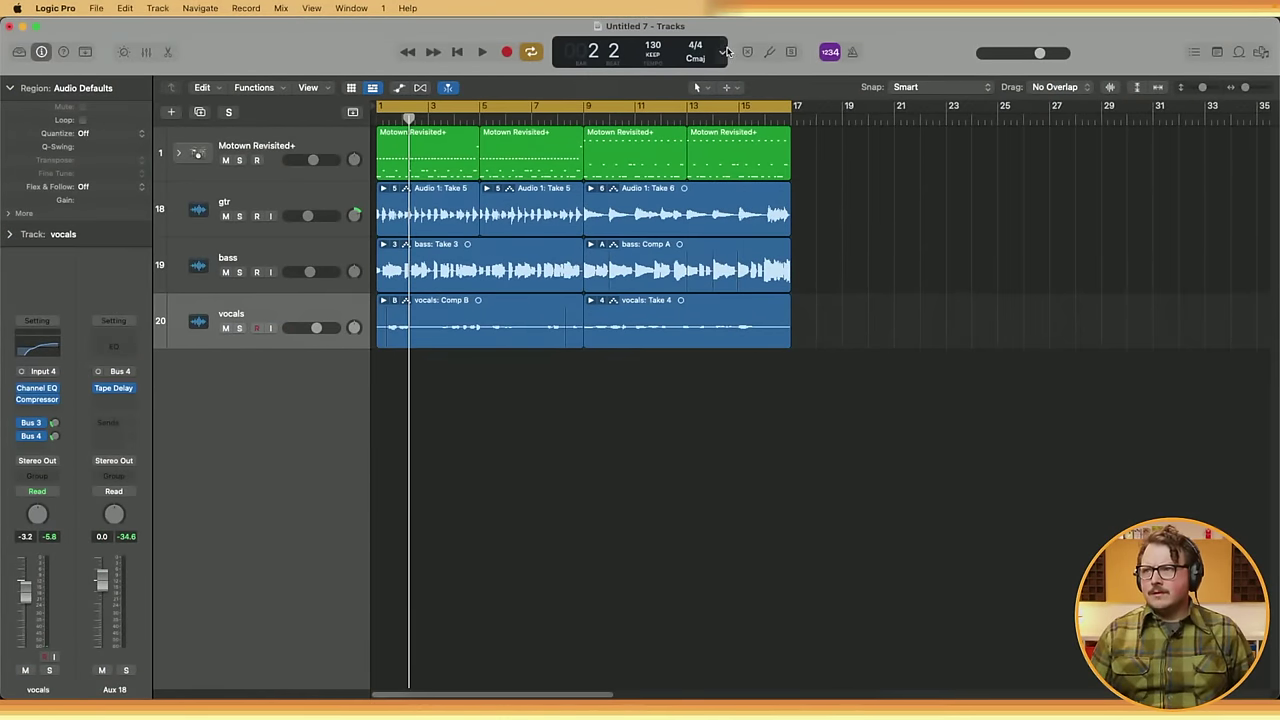
# - Switch the transport display to the detailed layout with time position, cycle locators, tempo and time signature
pyautogui.click(725, 52)
pyautogui.click(738, 144)
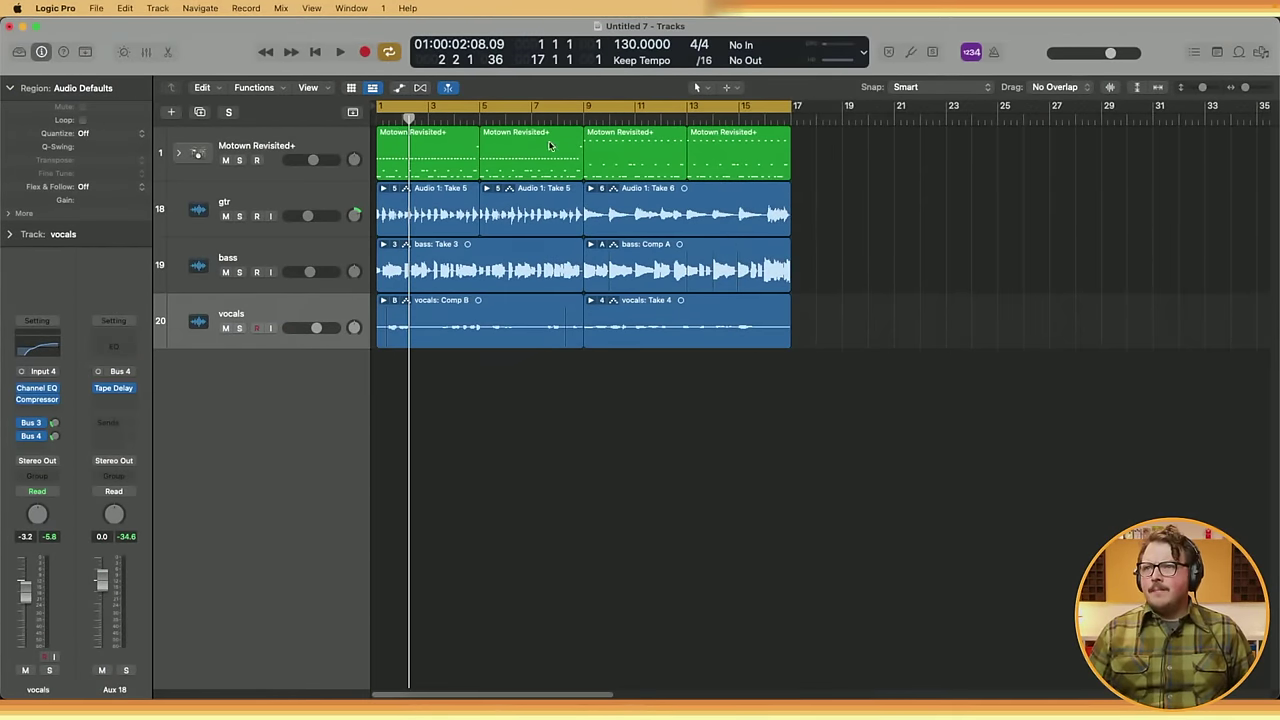
# - Copy the 16-bar arrangement on all four tracks to bar 17 and again to bar 33
pyautogui.click(578, 116)
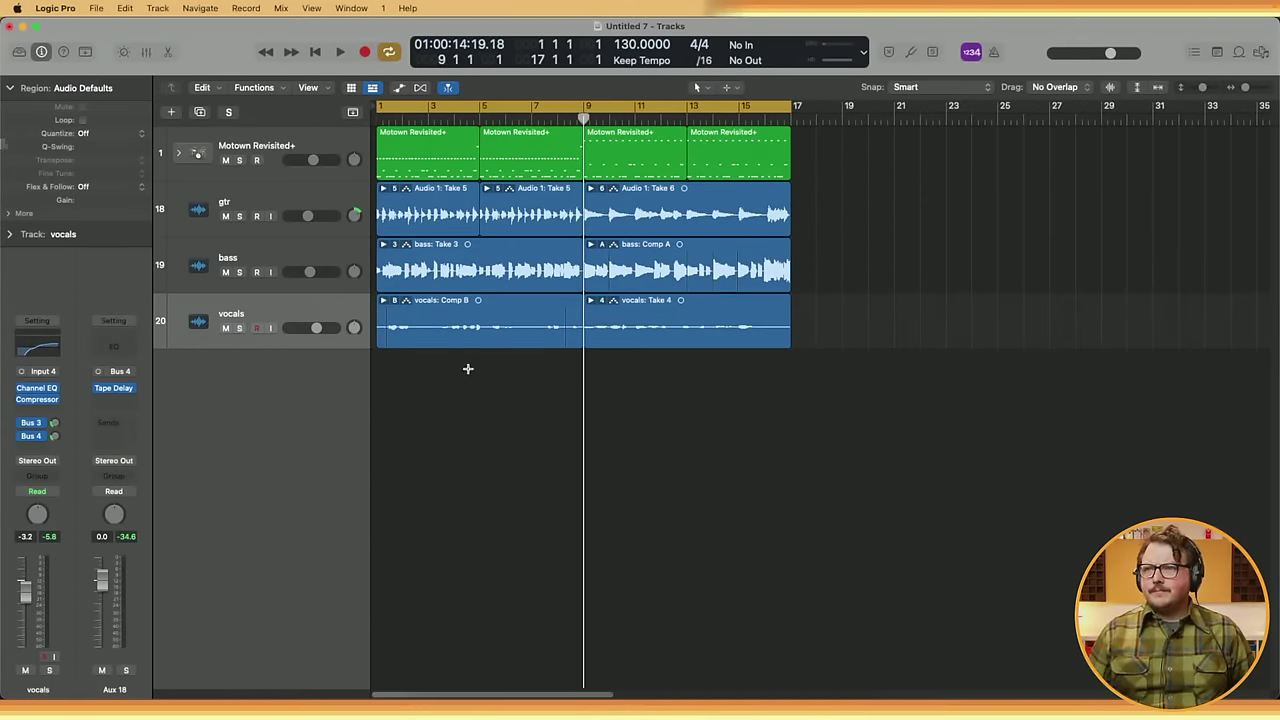
pyautogui.press('super+Left')
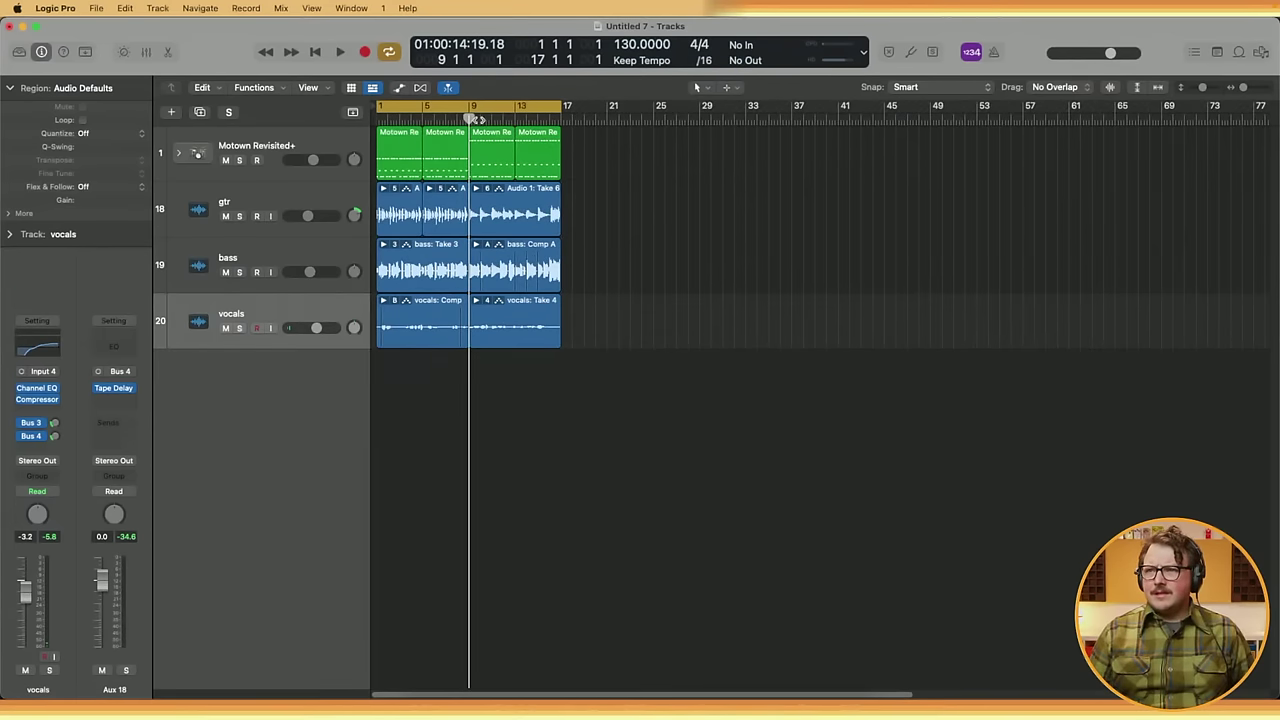
pyautogui.moveTo(478, 120); pyautogui.dragTo(560, 132)
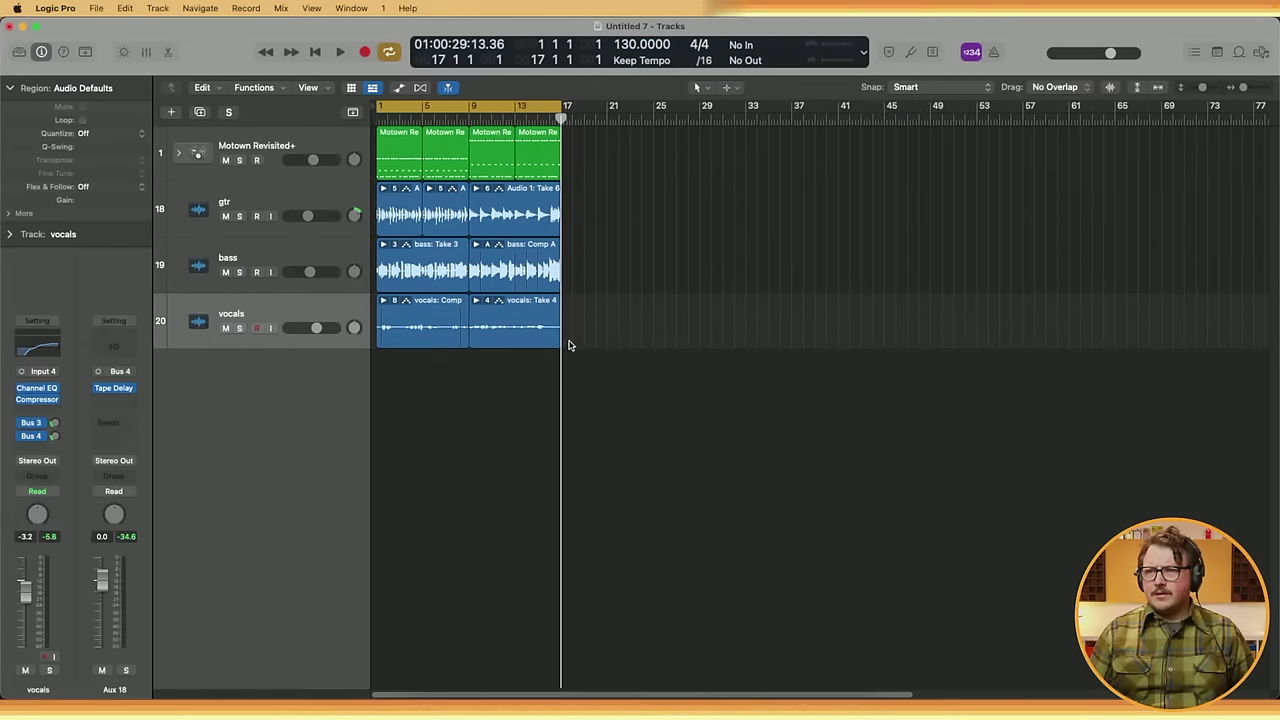
pyautogui.moveTo(598, 446); pyautogui.dragTo(610, 163)
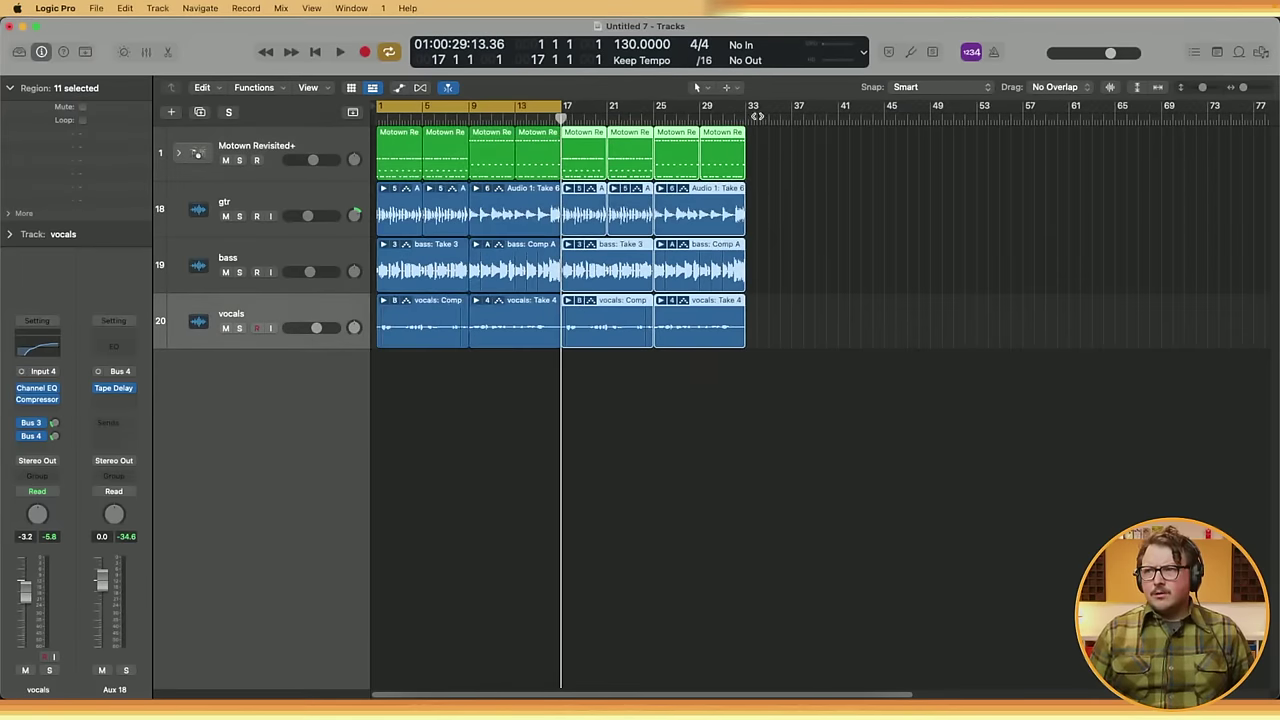
pyautogui.click(746, 118)
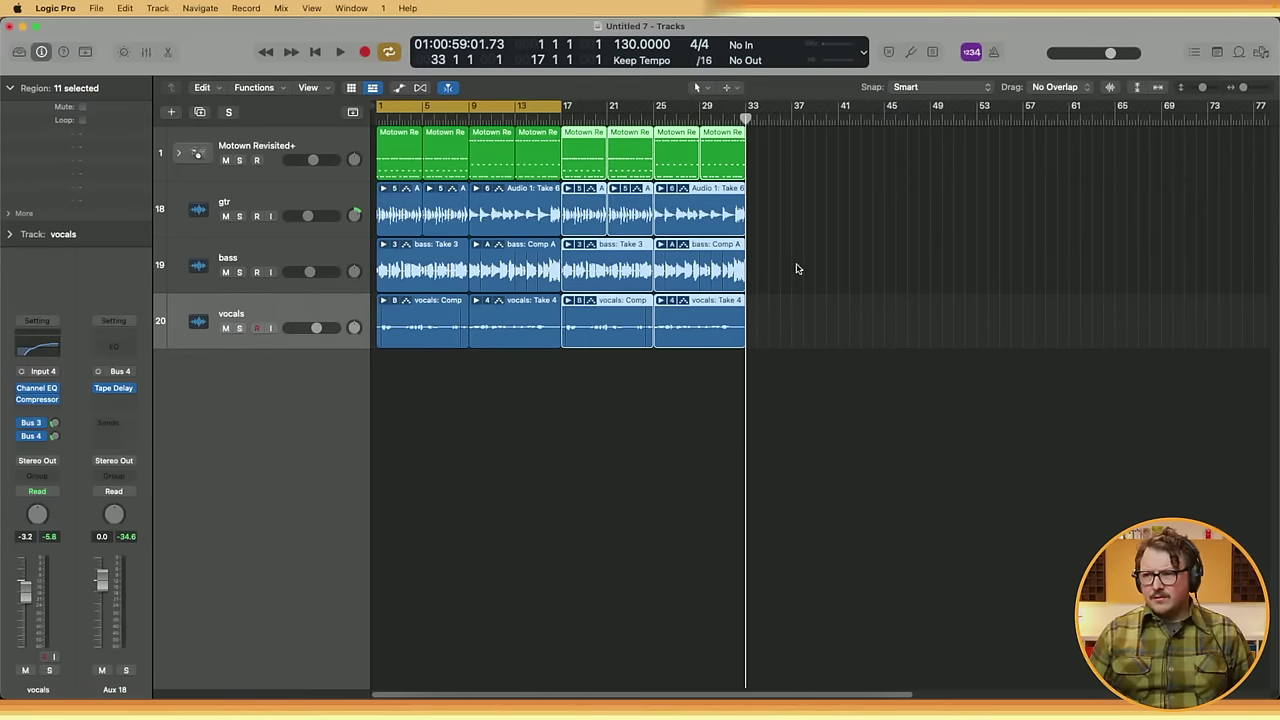
pyautogui.moveTo(578, 150); pyautogui.dragTo(765, 150)
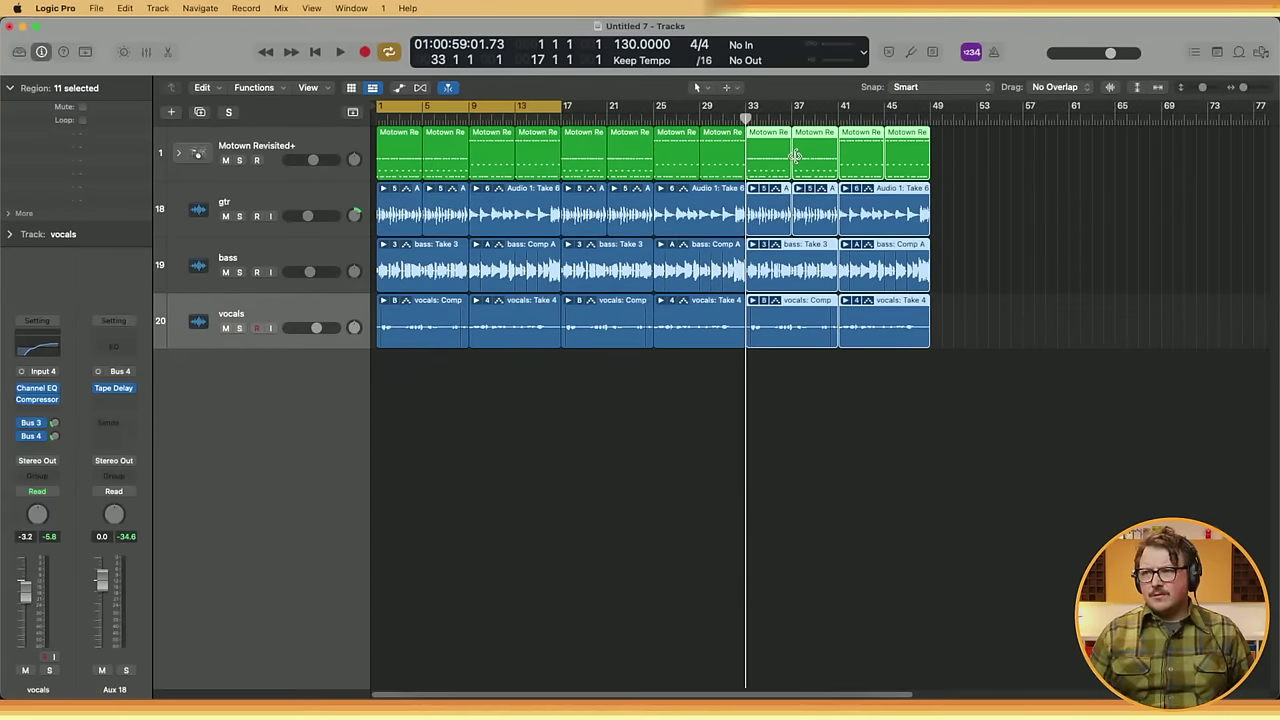
# - Copy the final eight bars of drum, guitar, bass and vocal regions to bar 49
pyautogui.click(929, 118)
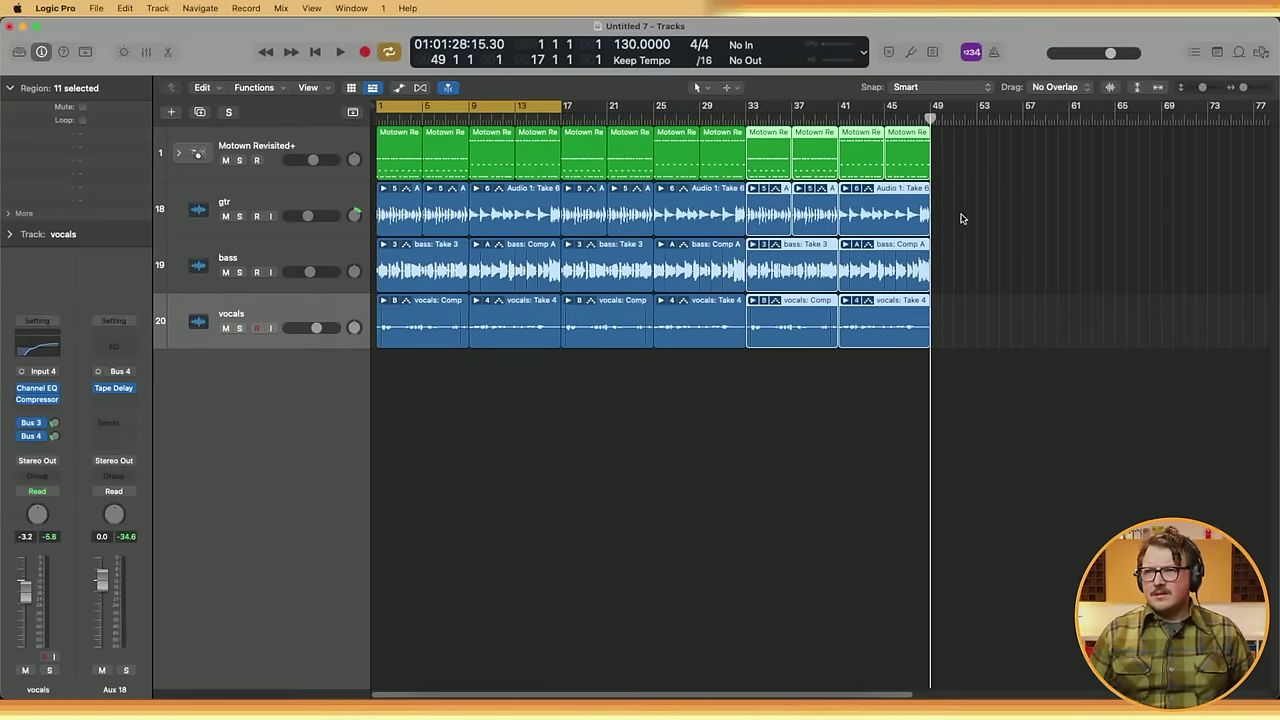
pyautogui.moveTo(1016, 322); pyautogui.dragTo(882, 130)
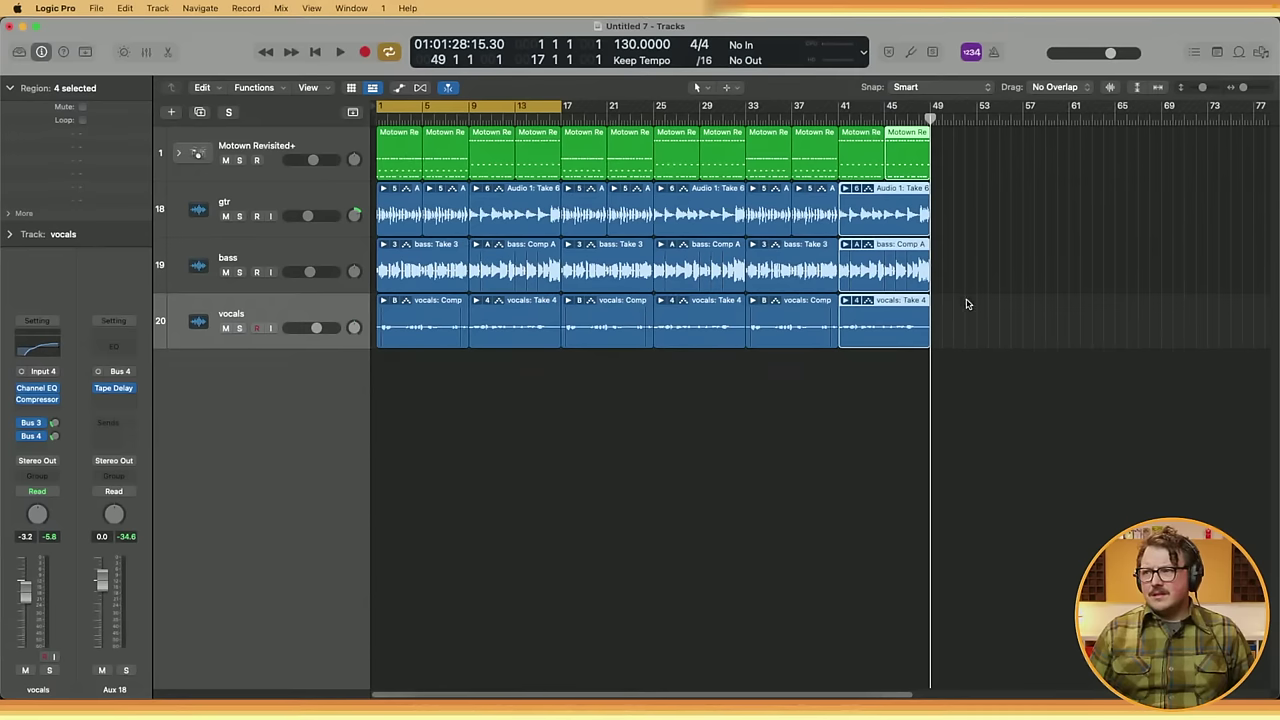
pyautogui.moveTo(993, 375); pyautogui.dragTo(952, 170)
pyautogui.click(1022, 114)
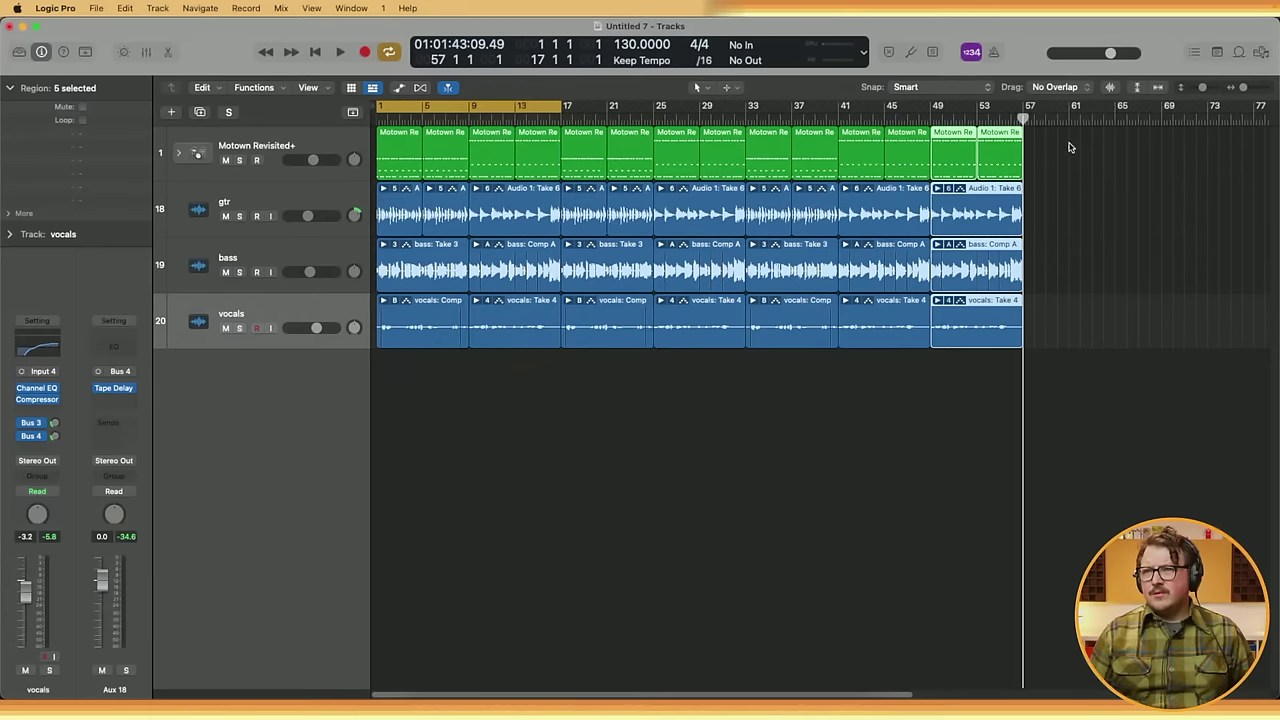
# - Undo all the pasted region copies, leaving only the original 16 bars, and clear the selection
pyautogui.press('super+z')
pyautogui.press('super+z')
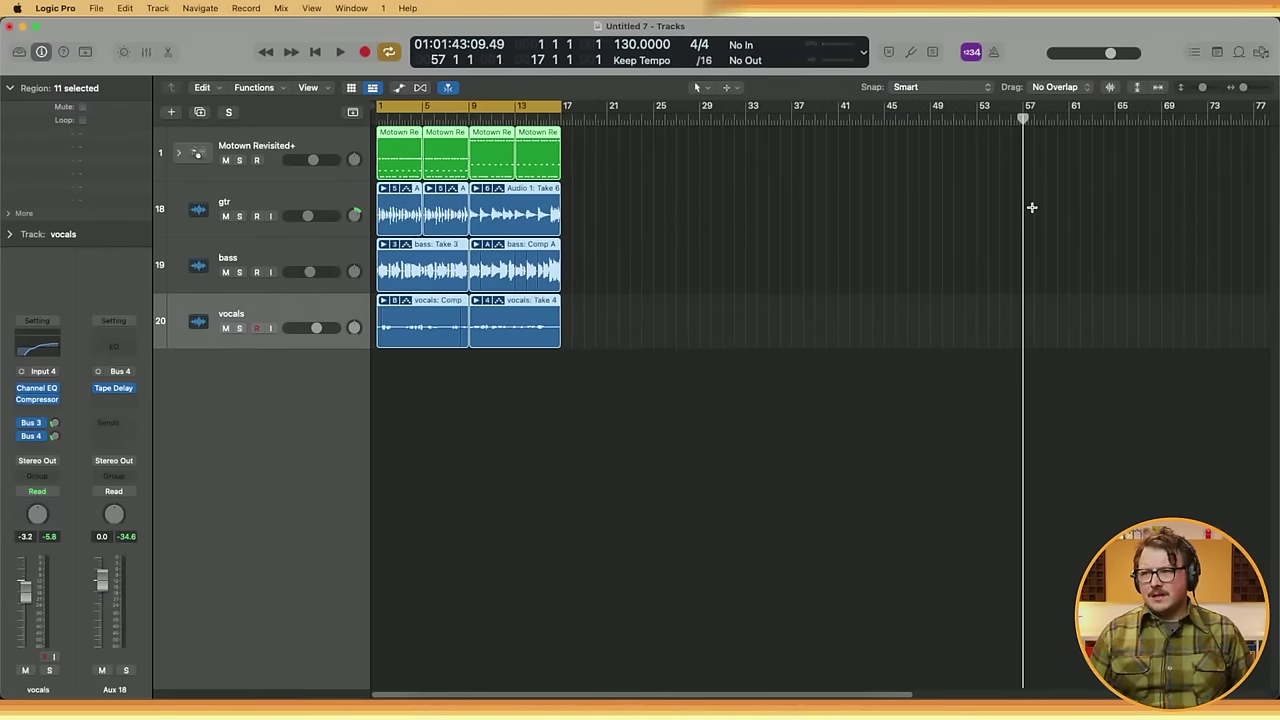
pyautogui.click(527, 471)
pyautogui.press('super+Right')
pyautogui.press('super+Right')
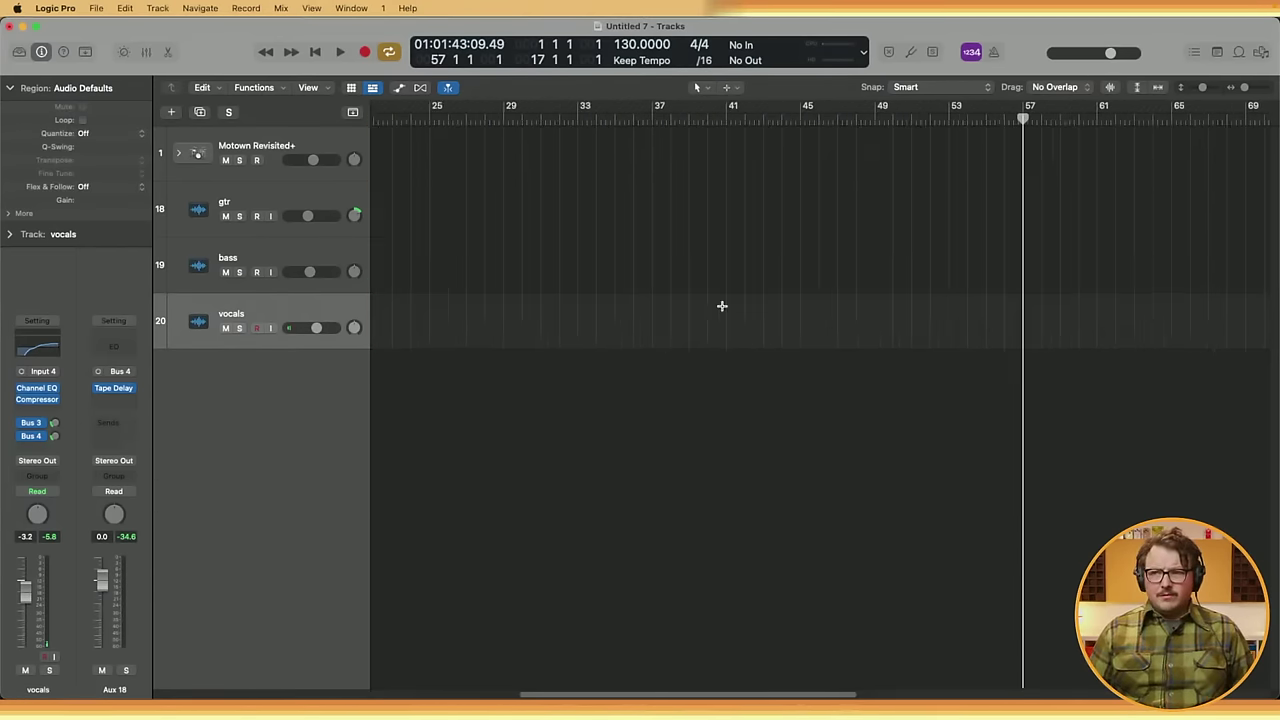
pyautogui.hscroll(-15, 680, 507)
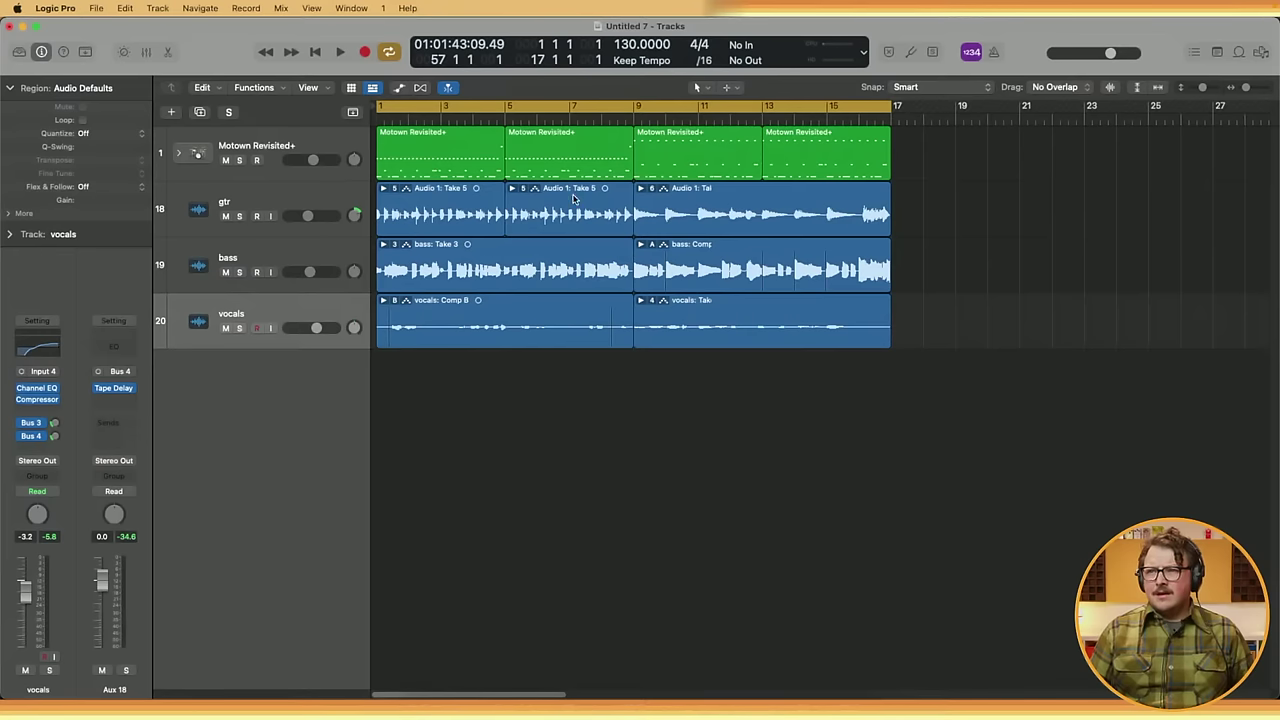
pyautogui.click(488, 167)
pyautogui.click(547, 168)
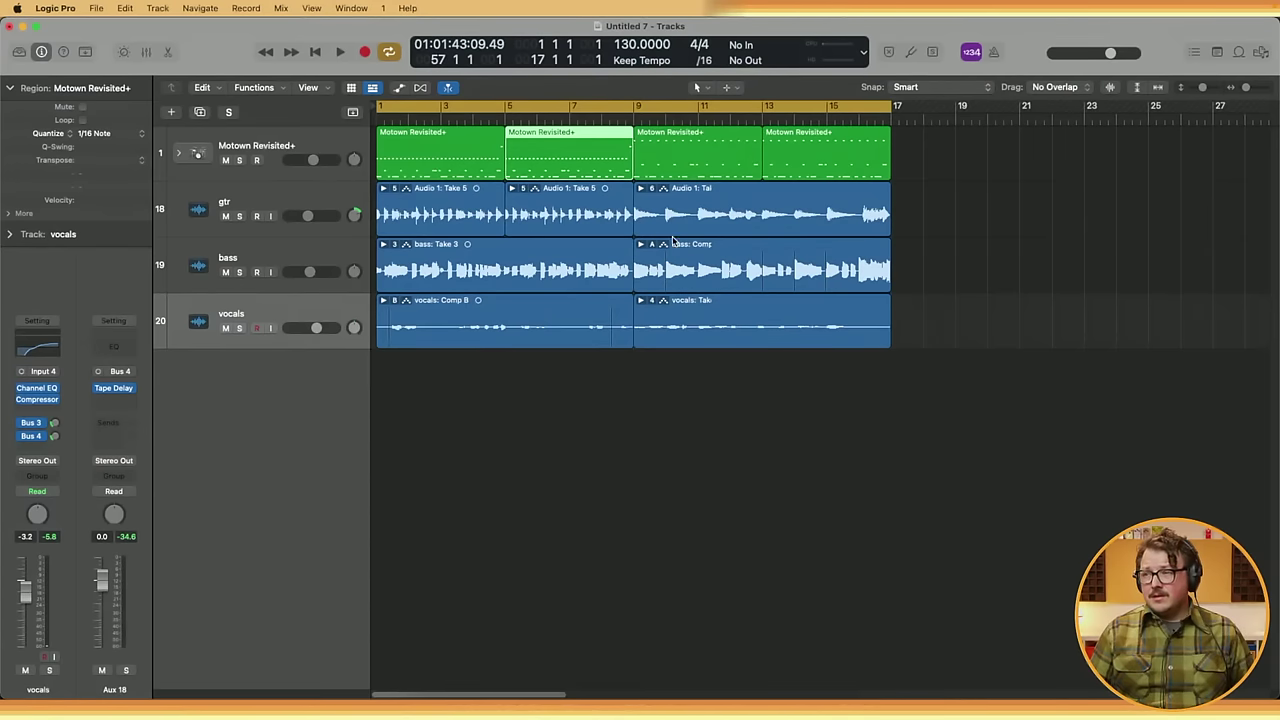
pyautogui.click(559, 469)
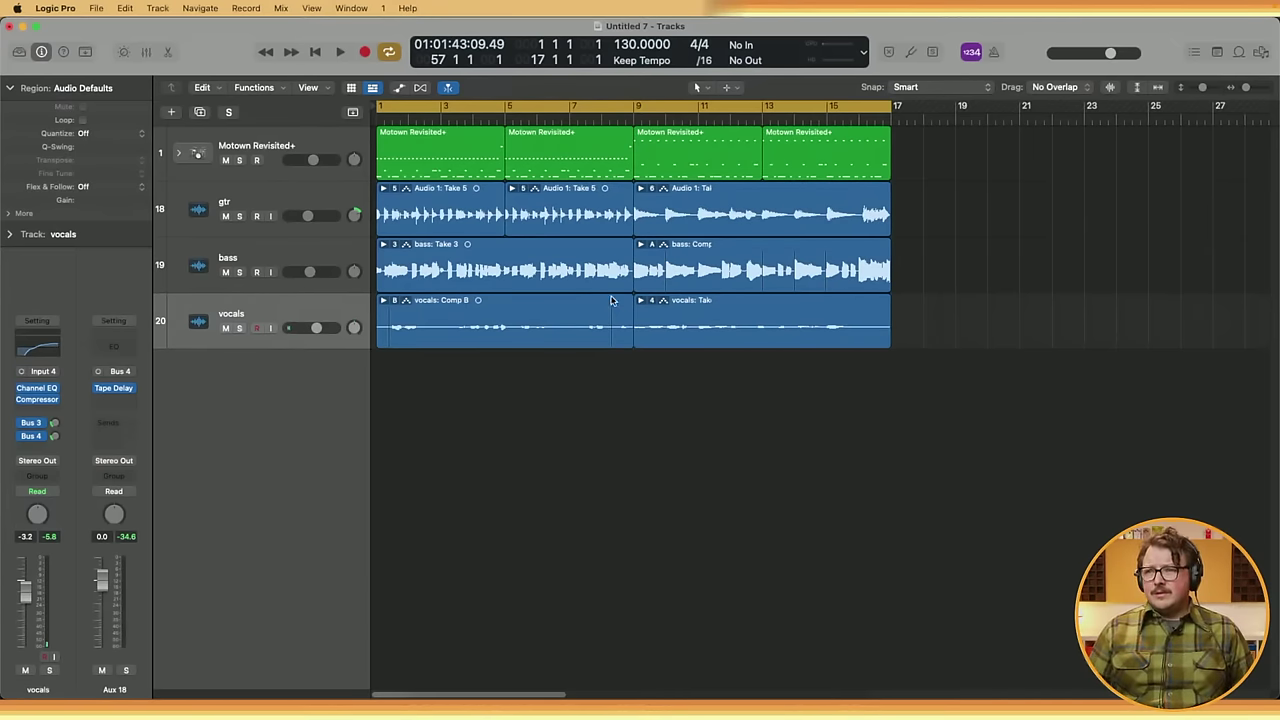
pyautogui.click(427, 152)
pyautogui.click(562, 148)
pyautogui.press('Right')
pyautogui.press('Right')
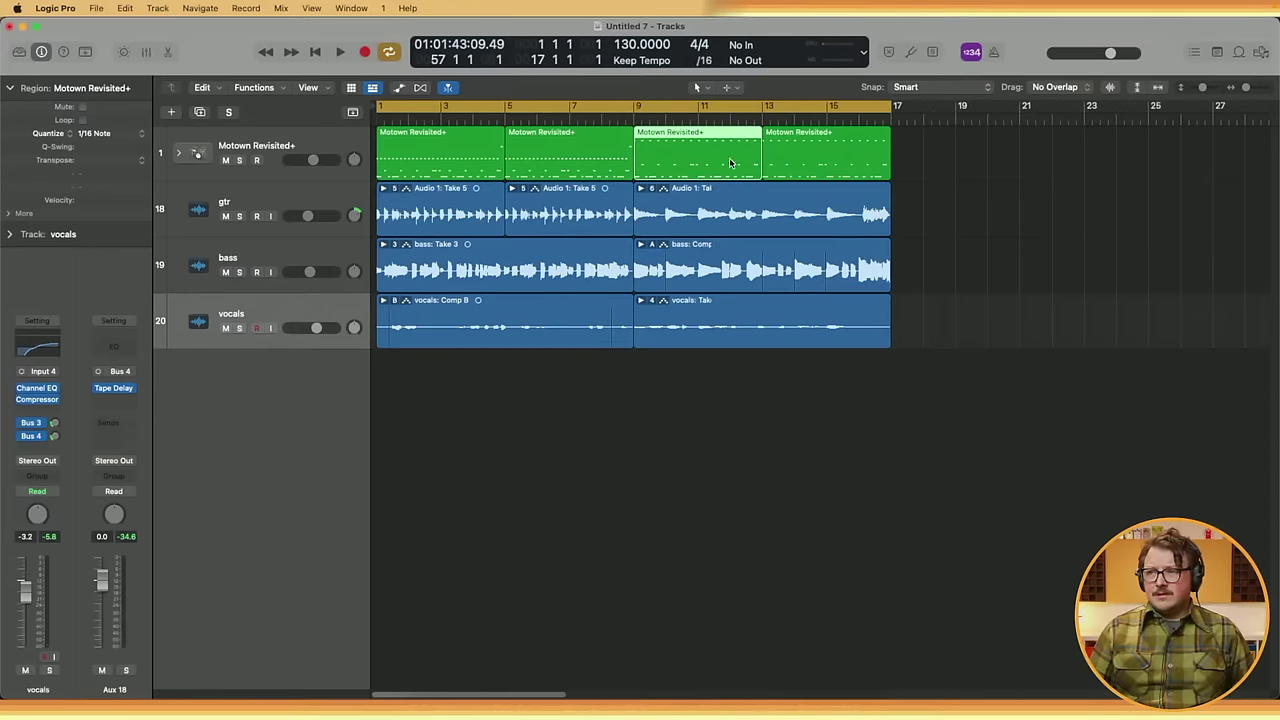
# - Play through the 16-bar loop and lower the vocals track's volume to -4.0 dB
pyautogui.press('space')
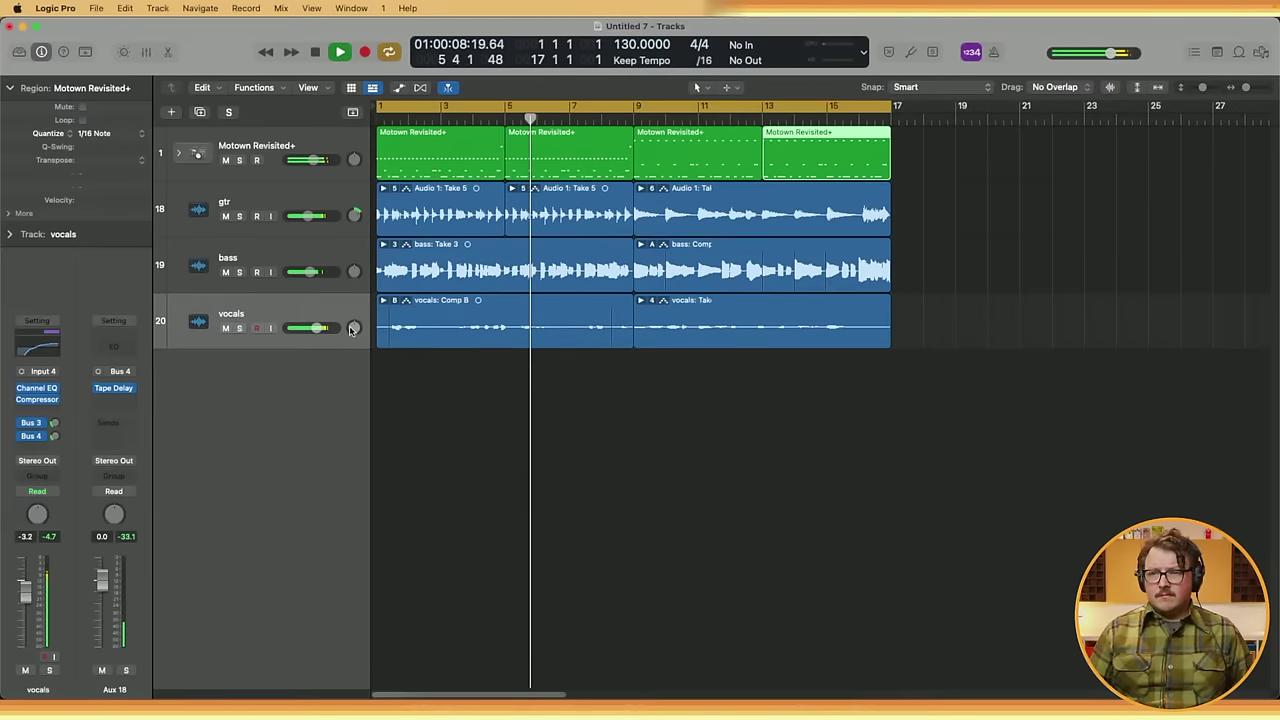
pyautogui.moveTo(317, 328); pyautogui.dragTo(310, 328)
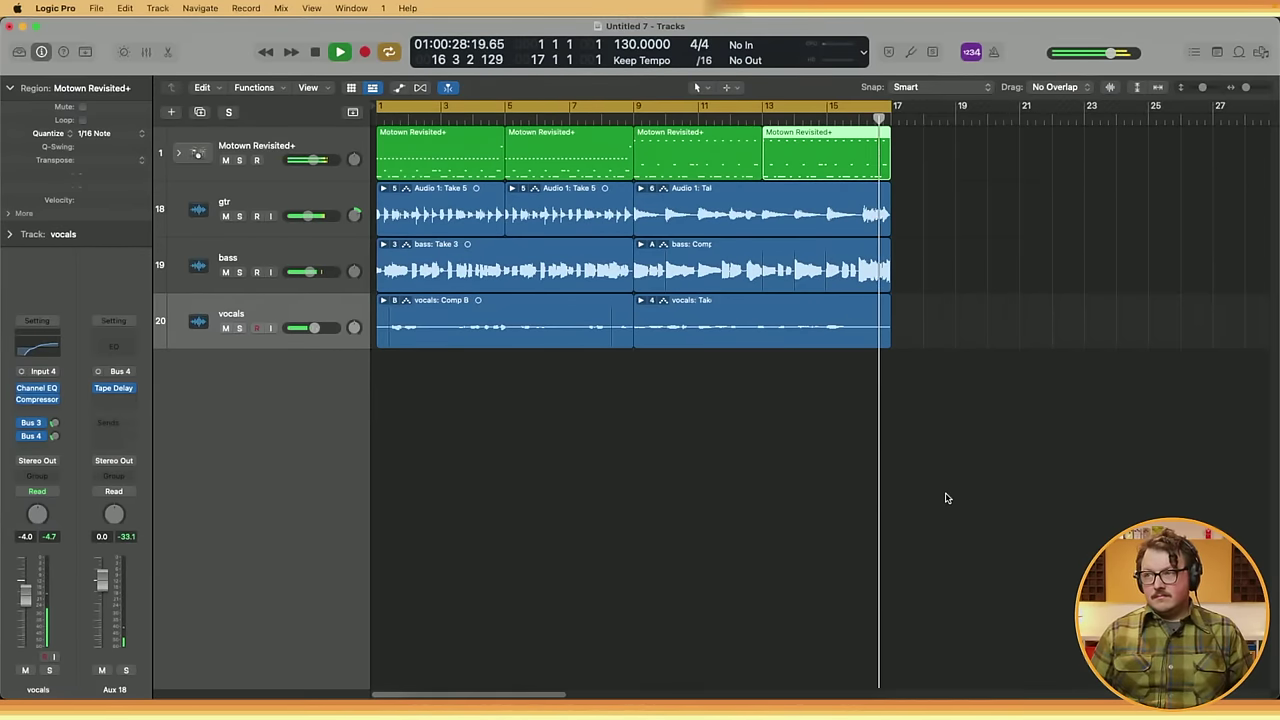
pyautogui.press('space')
pyautogui.click(731, 463)
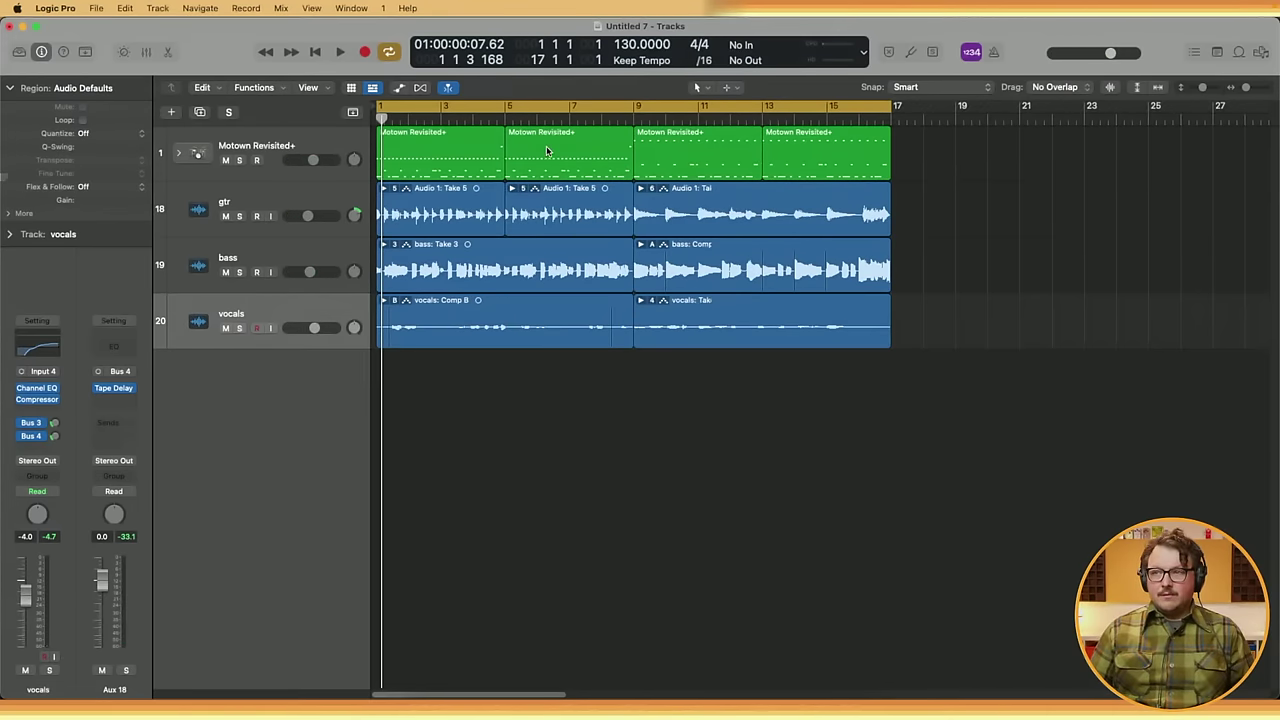
# - Copy the first Motown Revisited+ drum region to bar 17, directly after the existing arrangement
pyautogui.click(893, 118)
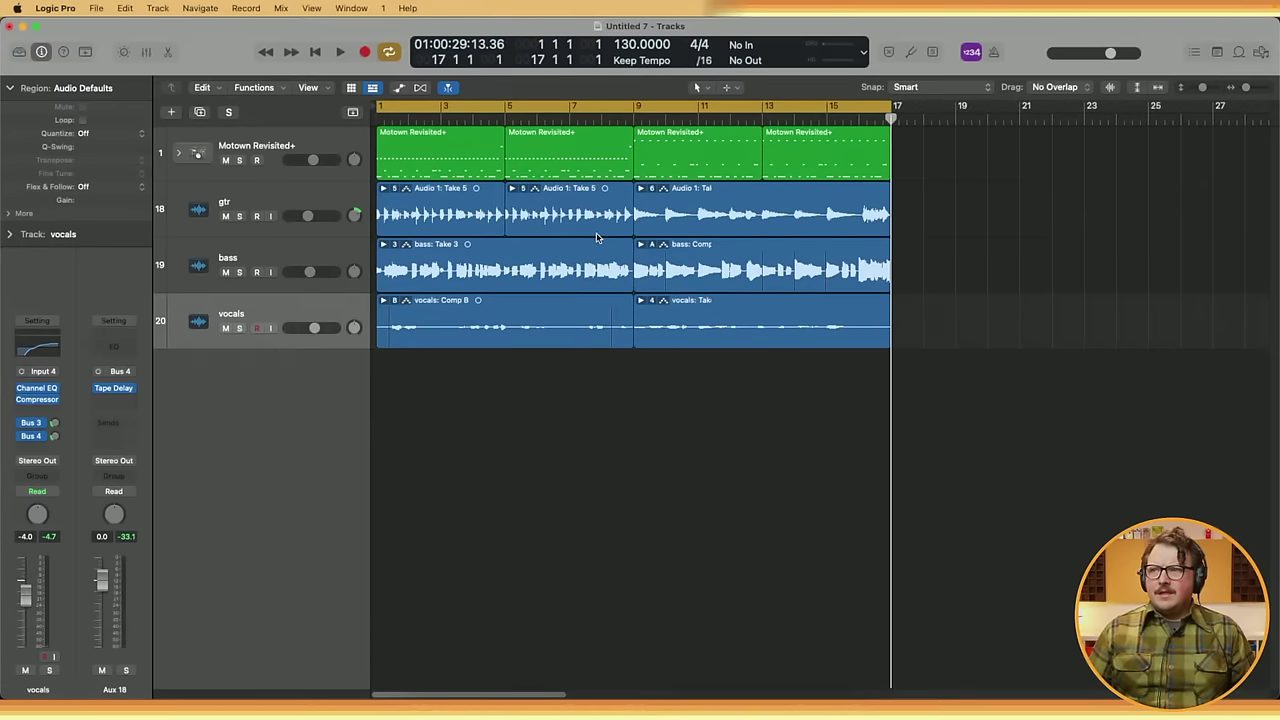
pyautogui.scroll(-3, 521, 212)
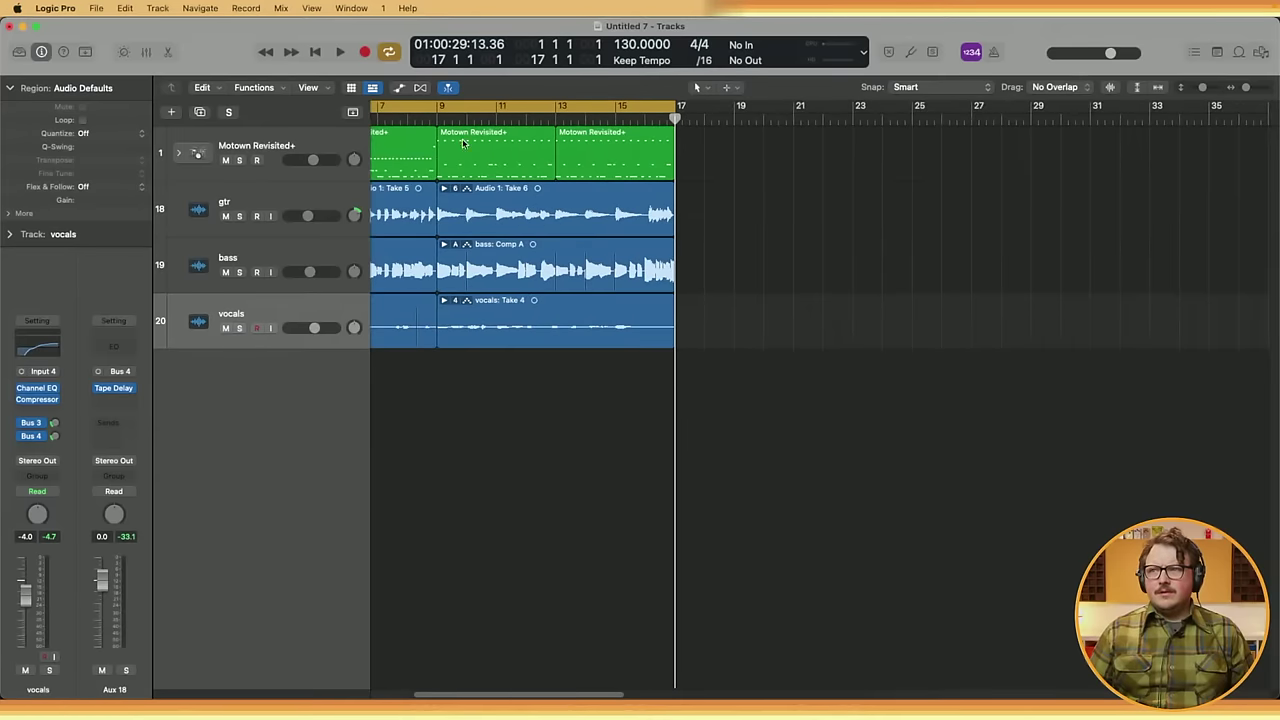
pyautogui.scroll(2, 552, 280)
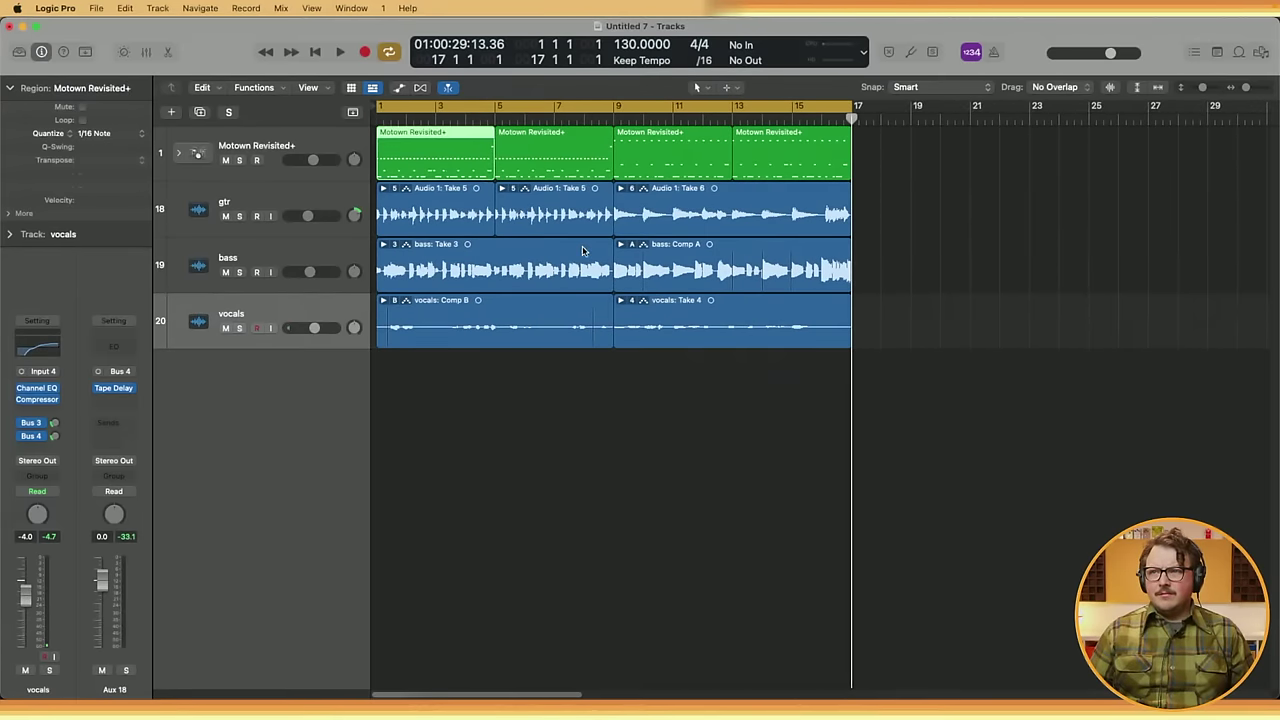
pyautogui.moveTo(421, 158); pyautogui.dragTo(895, 162)
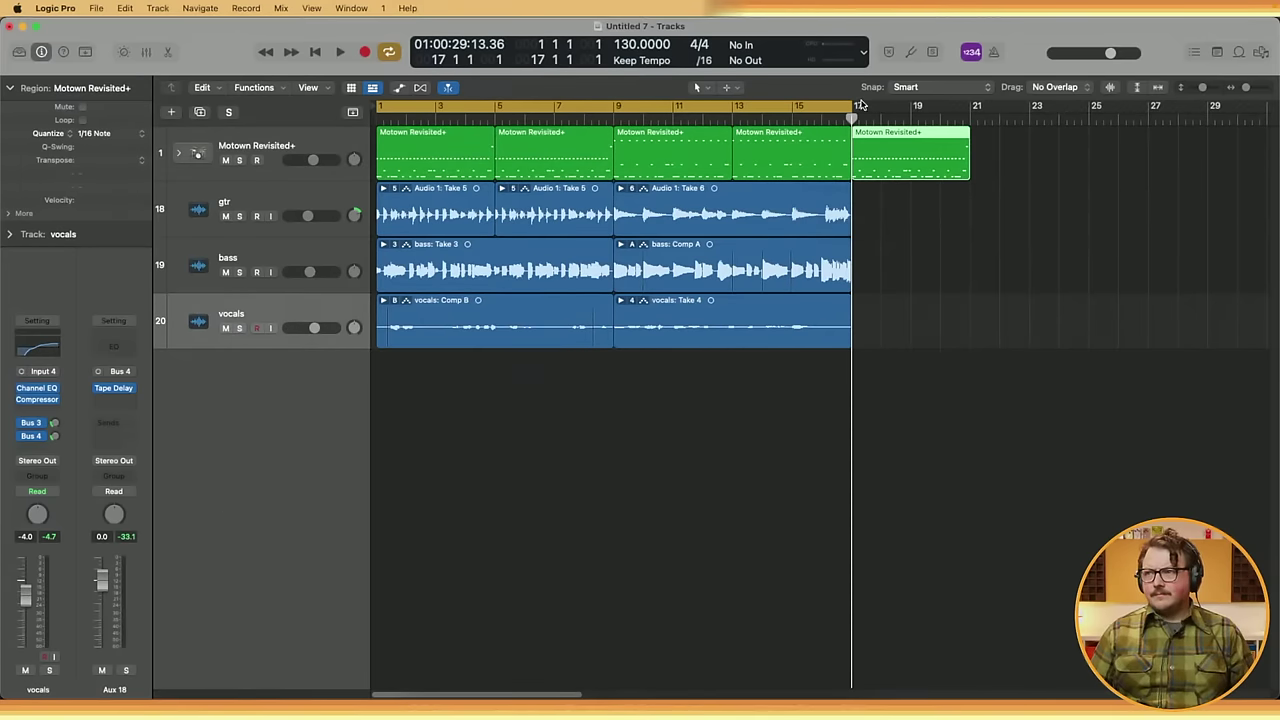
# - Set the cycle range to bars 17–21 and play back the copied drum region
pyautogui.moveTo(857, 106); pyautogui.dragTo(985, 108)
pyautogui.press('space')
pyautogui.scroll(1, 894, 249)
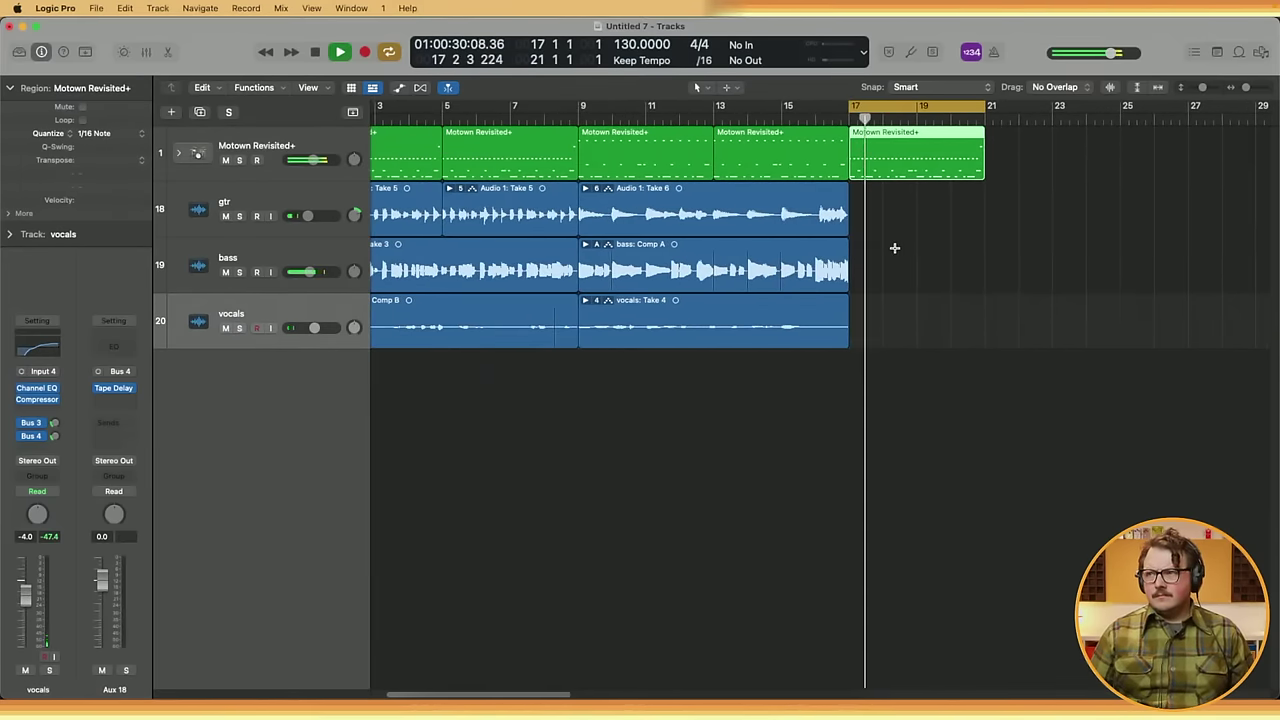
pyautogui.scroll(3, 979, 254)
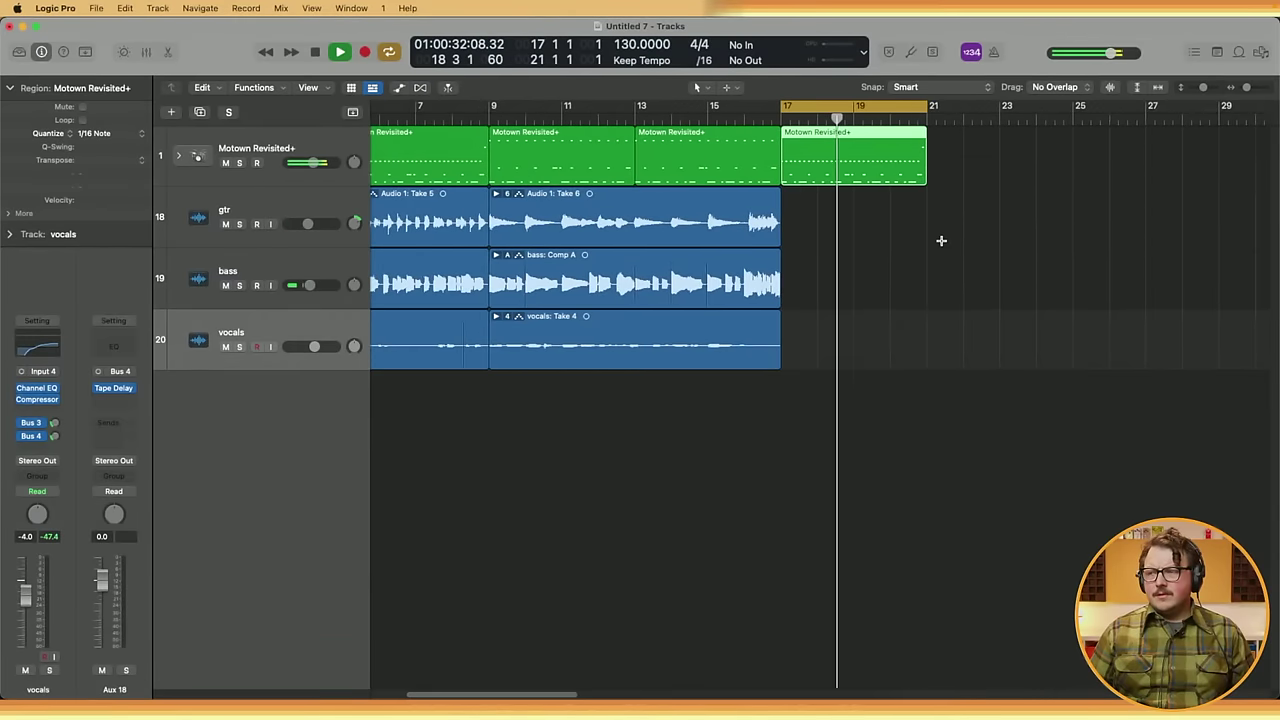
pyautogui.scroll(4, 1109, 166)
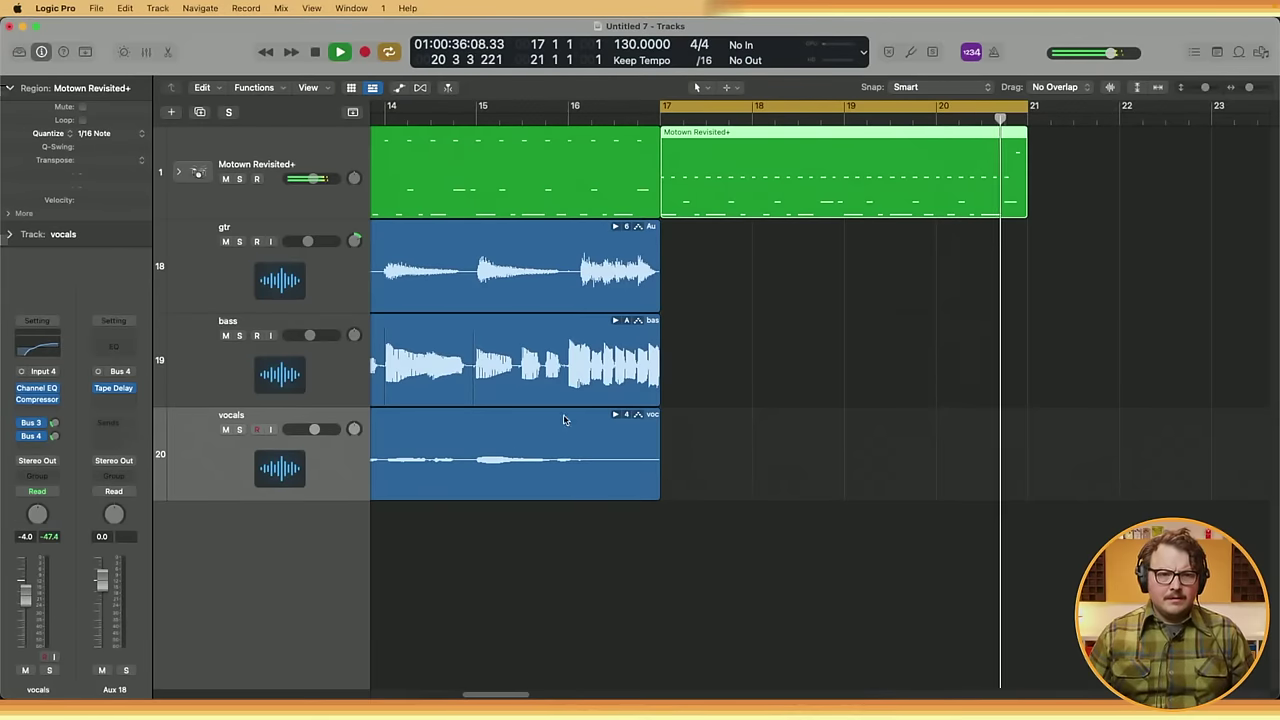
pyautogui.press('space')
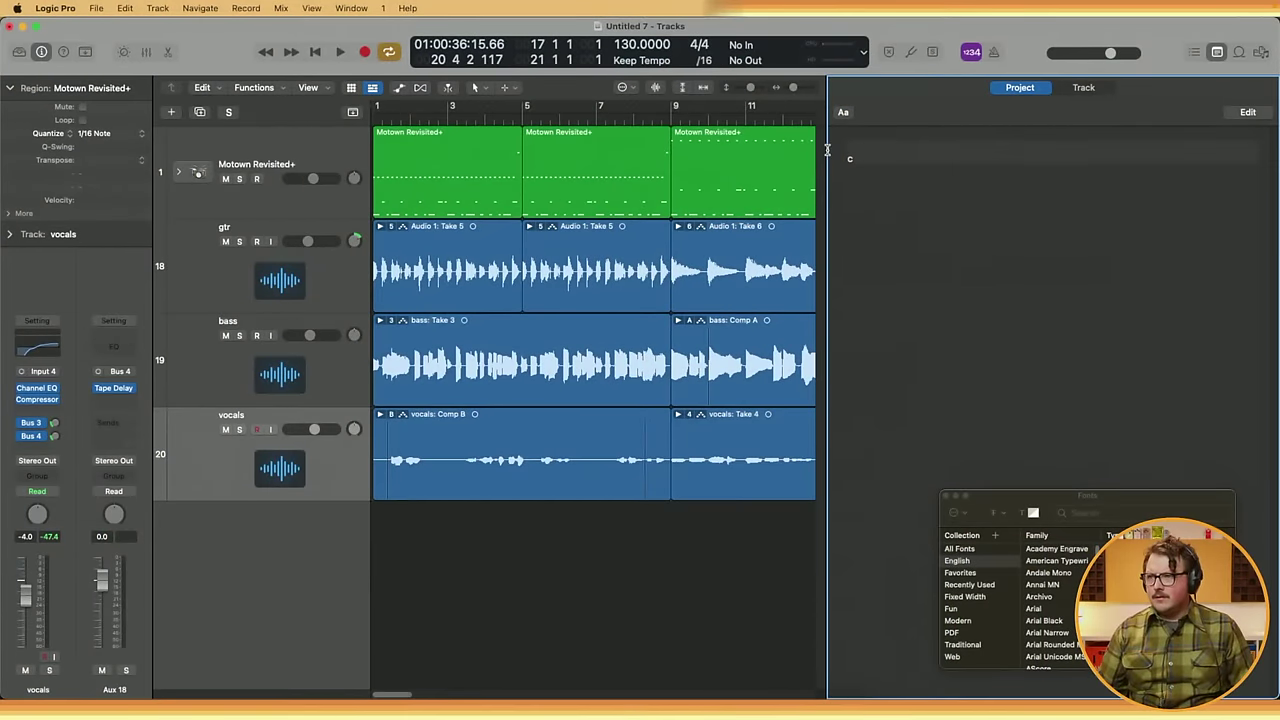
# - Replace the project notes with the lyric lines "I've been a stranger", "I've been a sleeping in this town" and "I'm a stranger"
pyautogui.click(1258, 112)
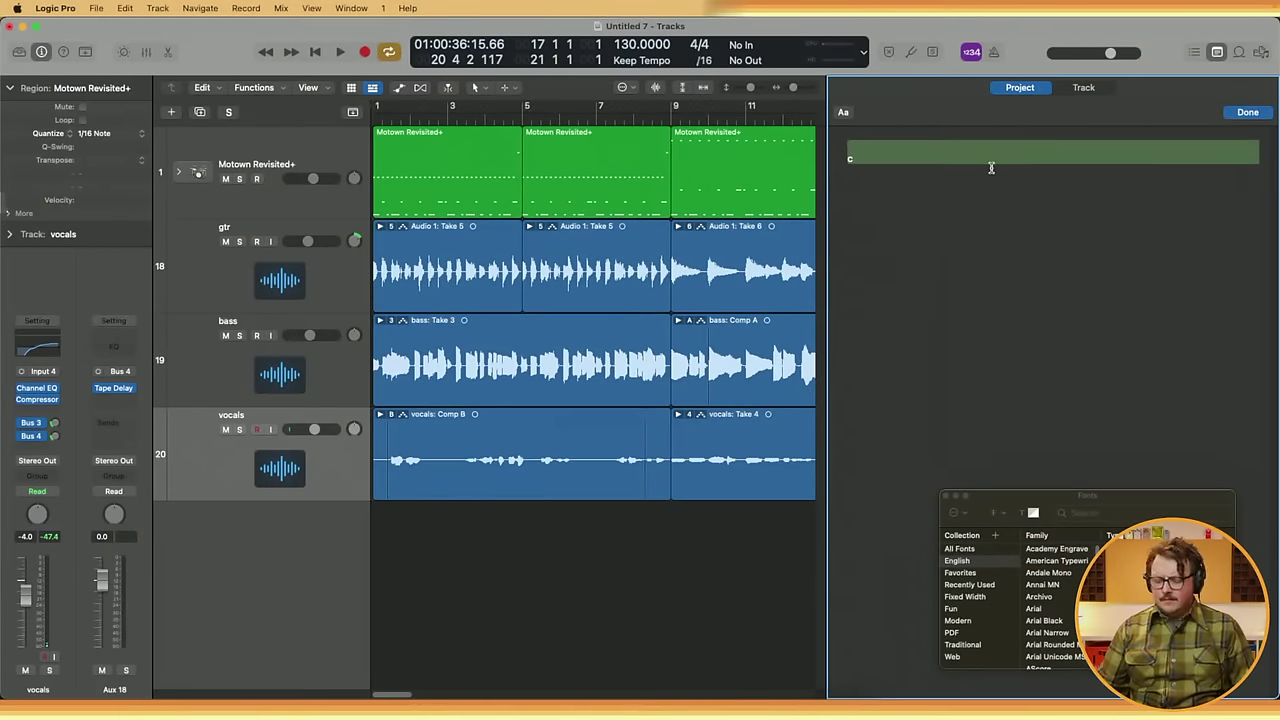
pyautogui.write("I've been a stranger")
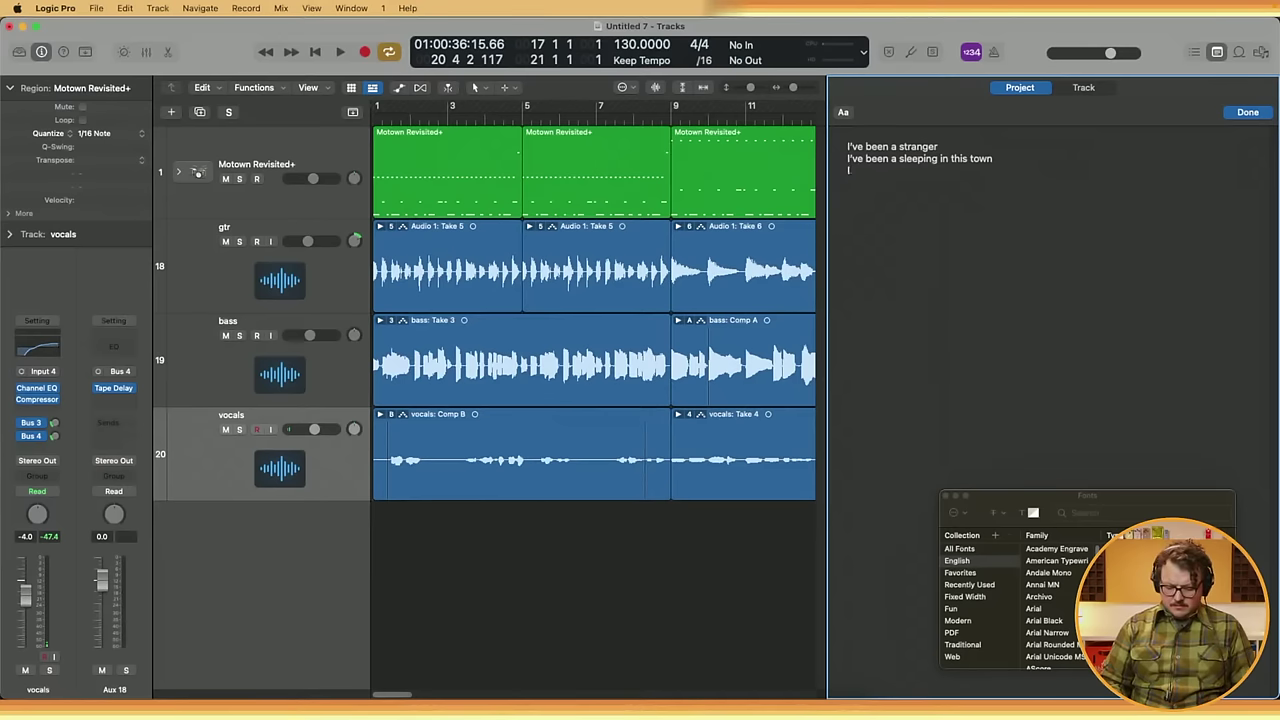
pyautogui.write("I'm a strabn")
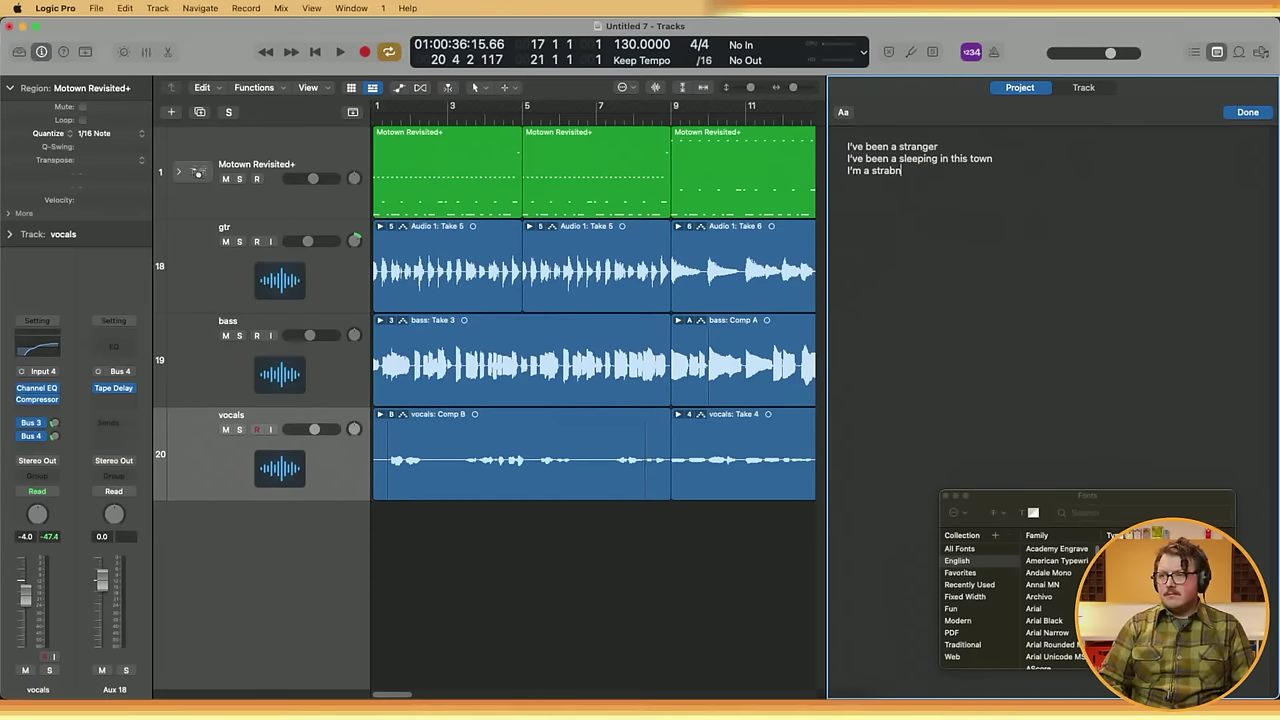
pyautogui.press('BackSpace')
pyautogui.press('BackSpace')
pyautogui.write('nger')
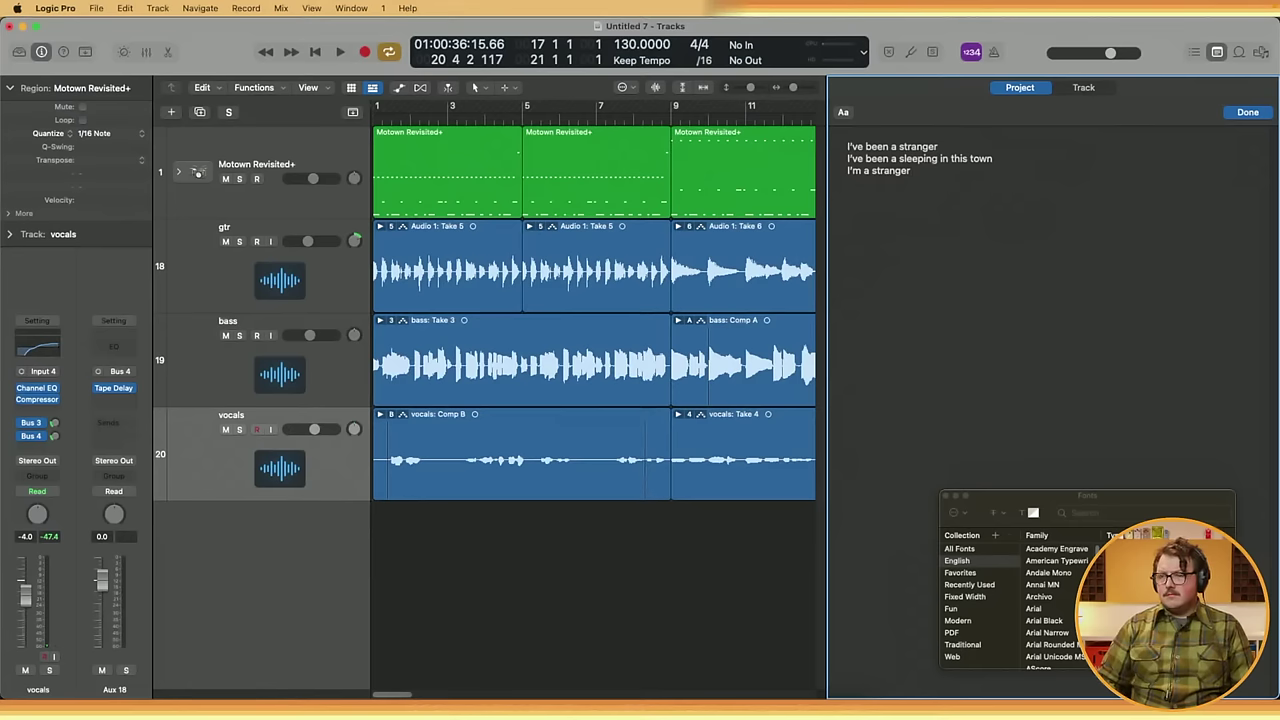
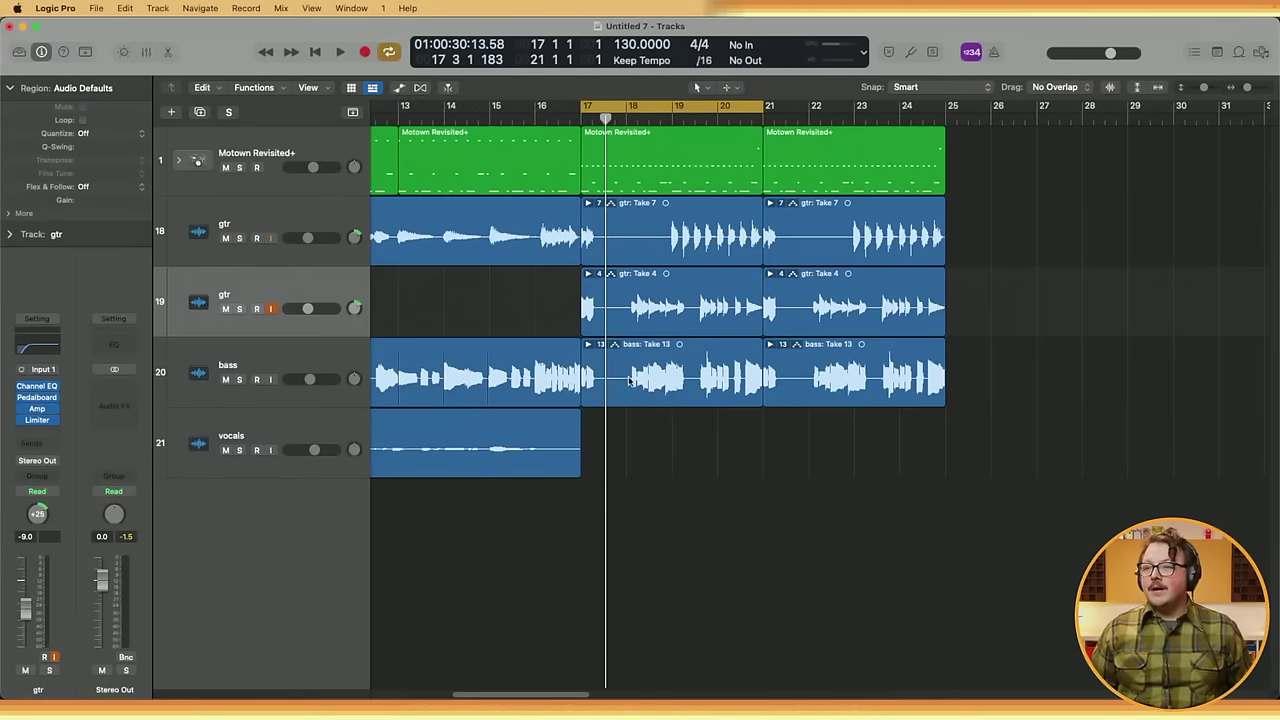
# - Play the bars 17–21 loop and solo the second gtr track
pyautogui.click(245, 292)
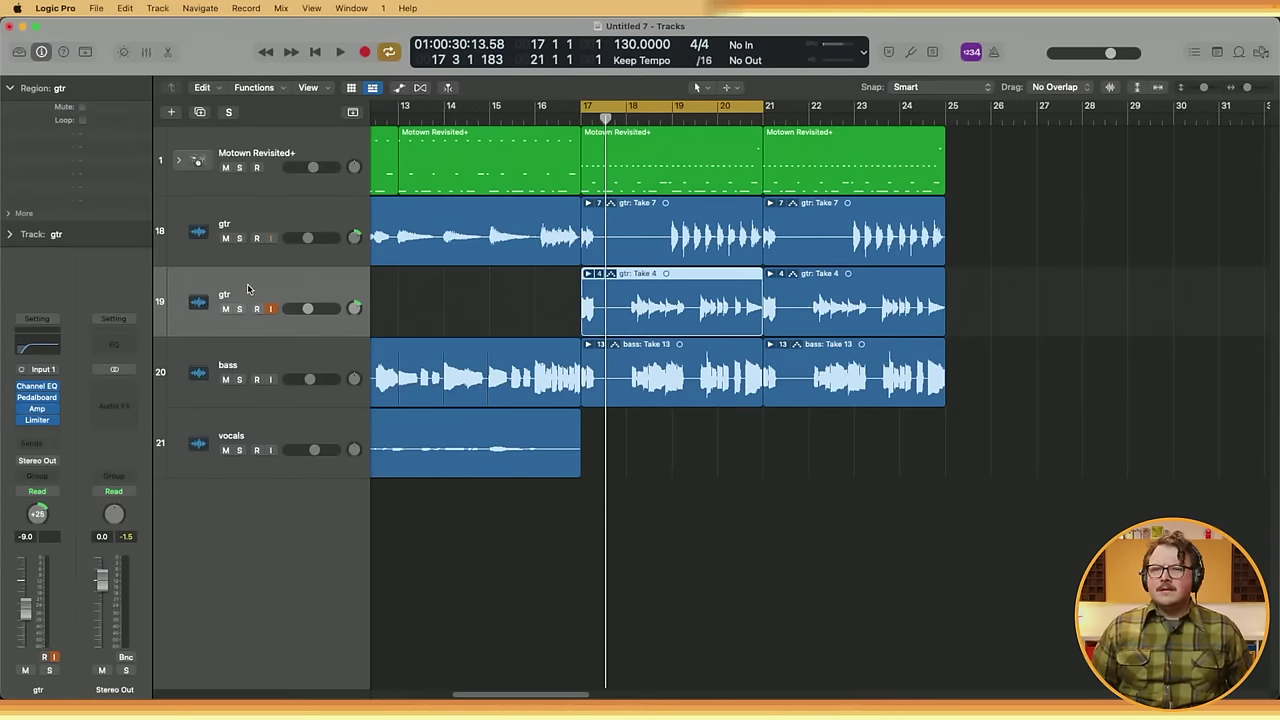
pyautogui.press('space')
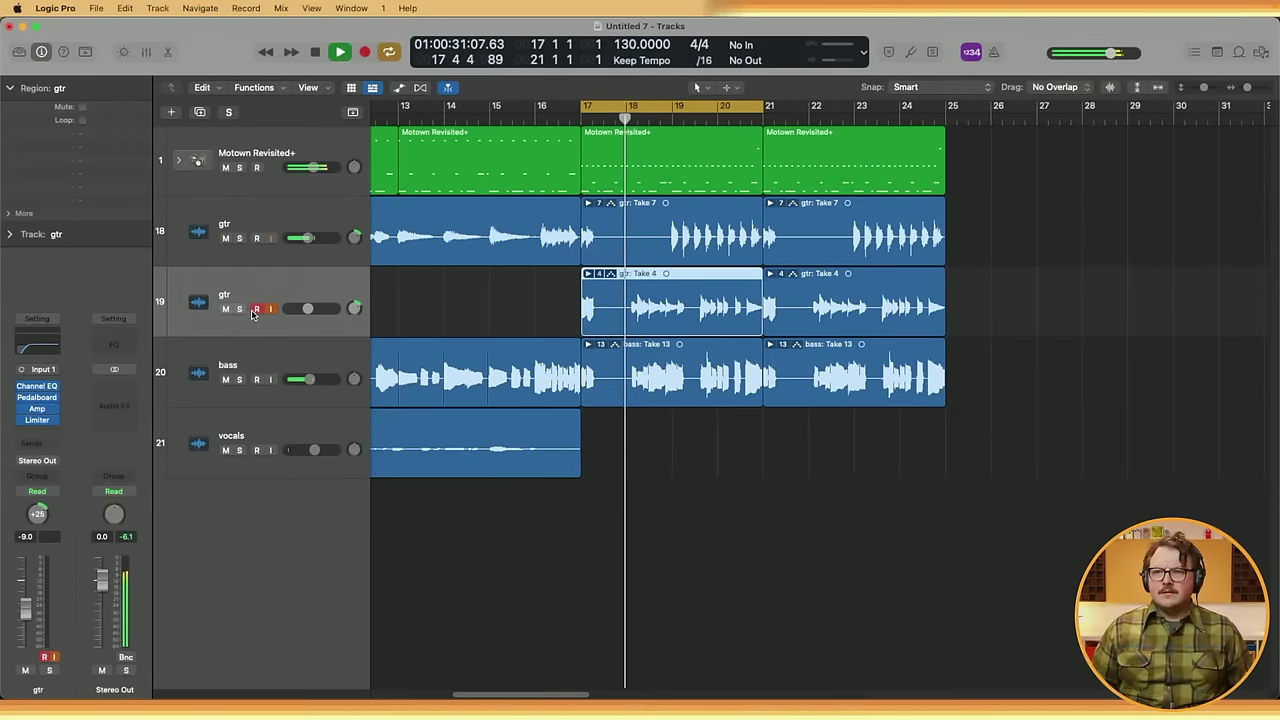
pyautogui.press('s')
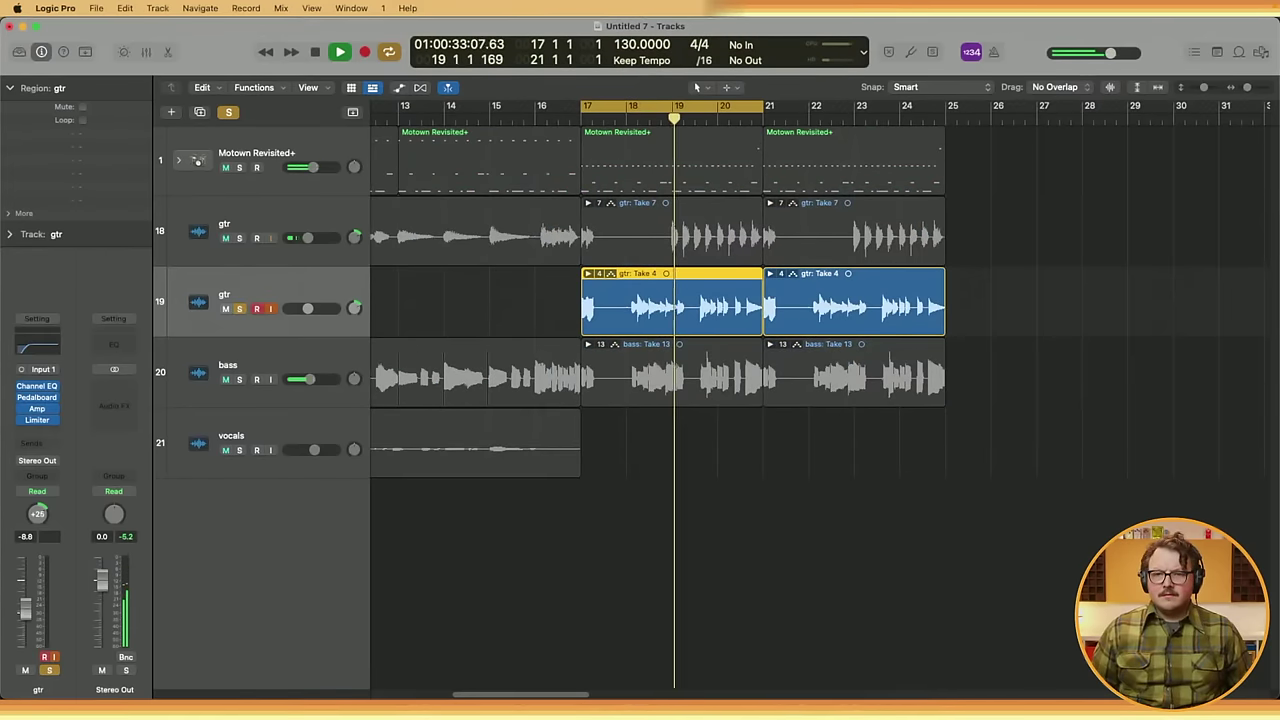
# - In the second gtr track's Channel EQ, raise the low cut to 137 Hz and boost 1440 Hz by +3.3 dB
pyautogui.click(60, 345)
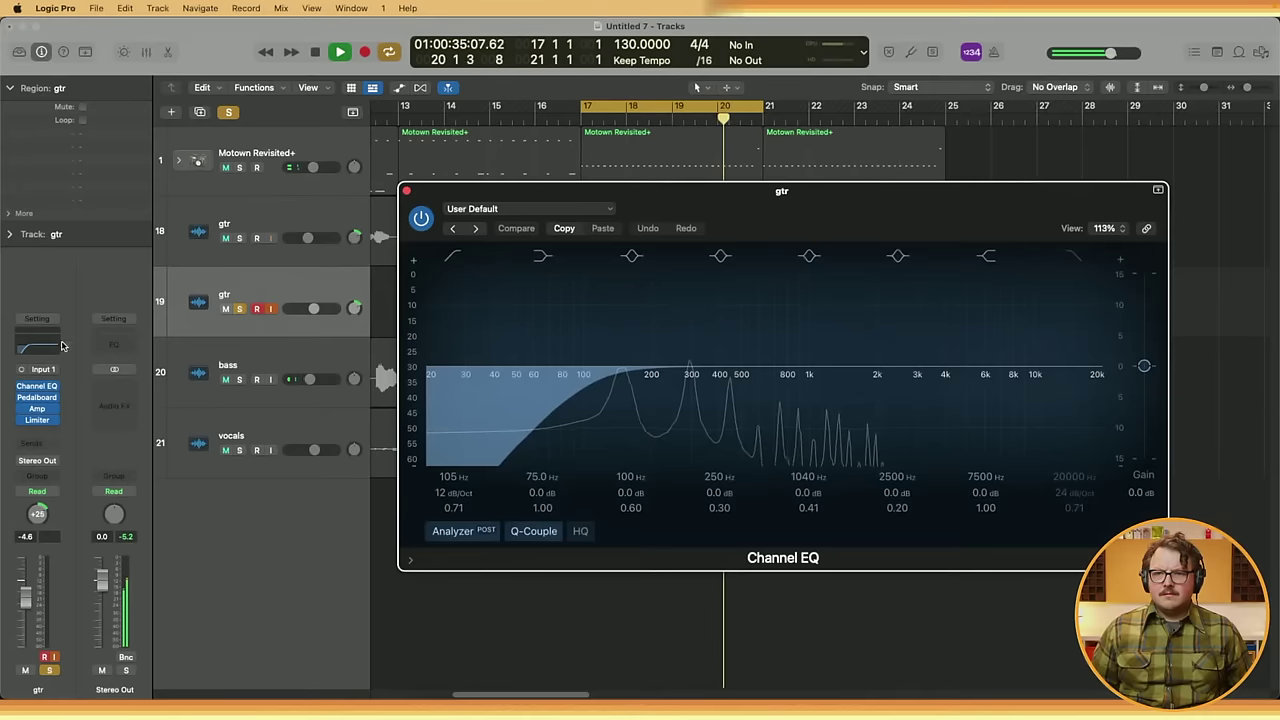
pyautogui.moveTo(600, 403); pyautogui.dragTo(627, 398)
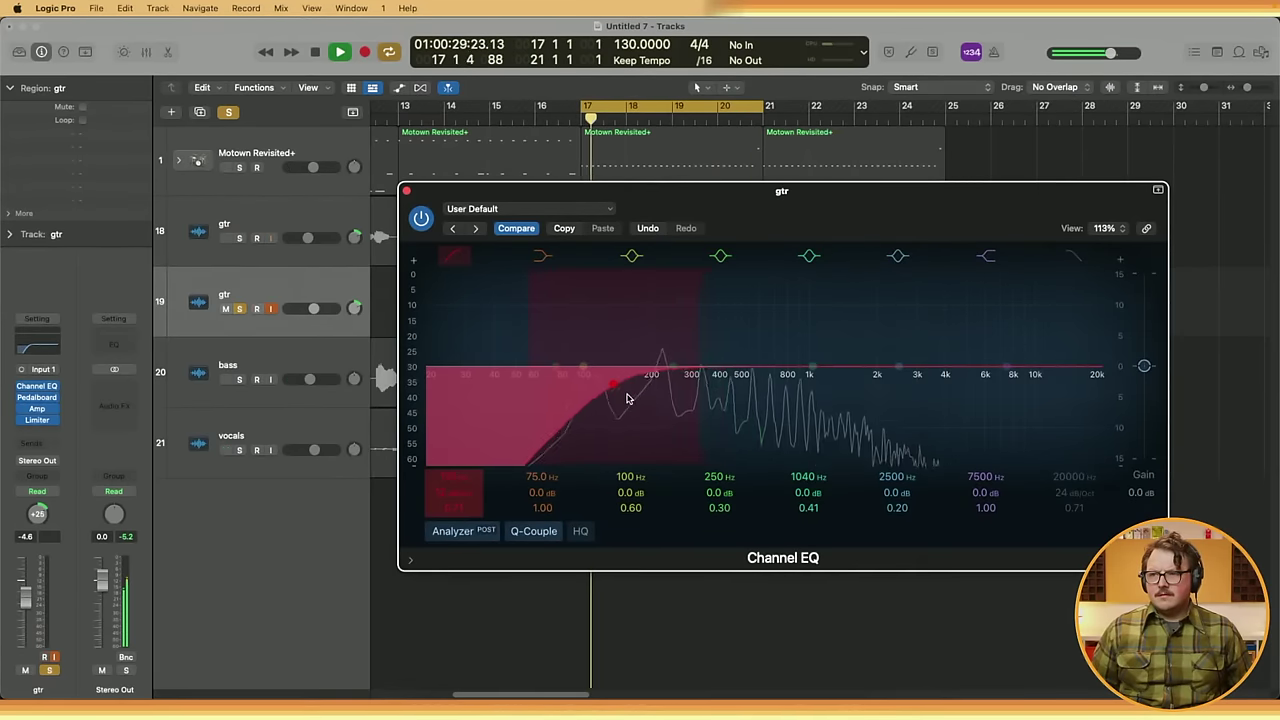
pyautogui.moveTo(812, 366); pyautogui.dragTo(845, 346)
pyautogui.press('space')
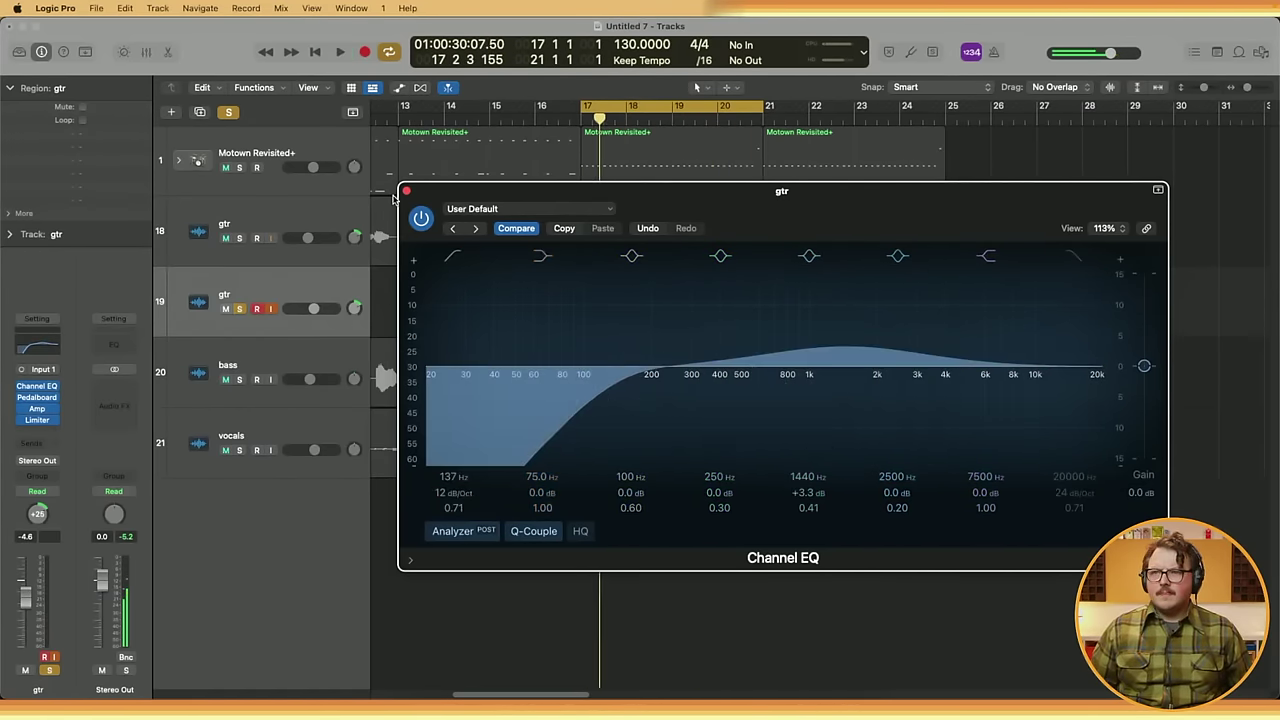
pyautogui.click(407, 191)
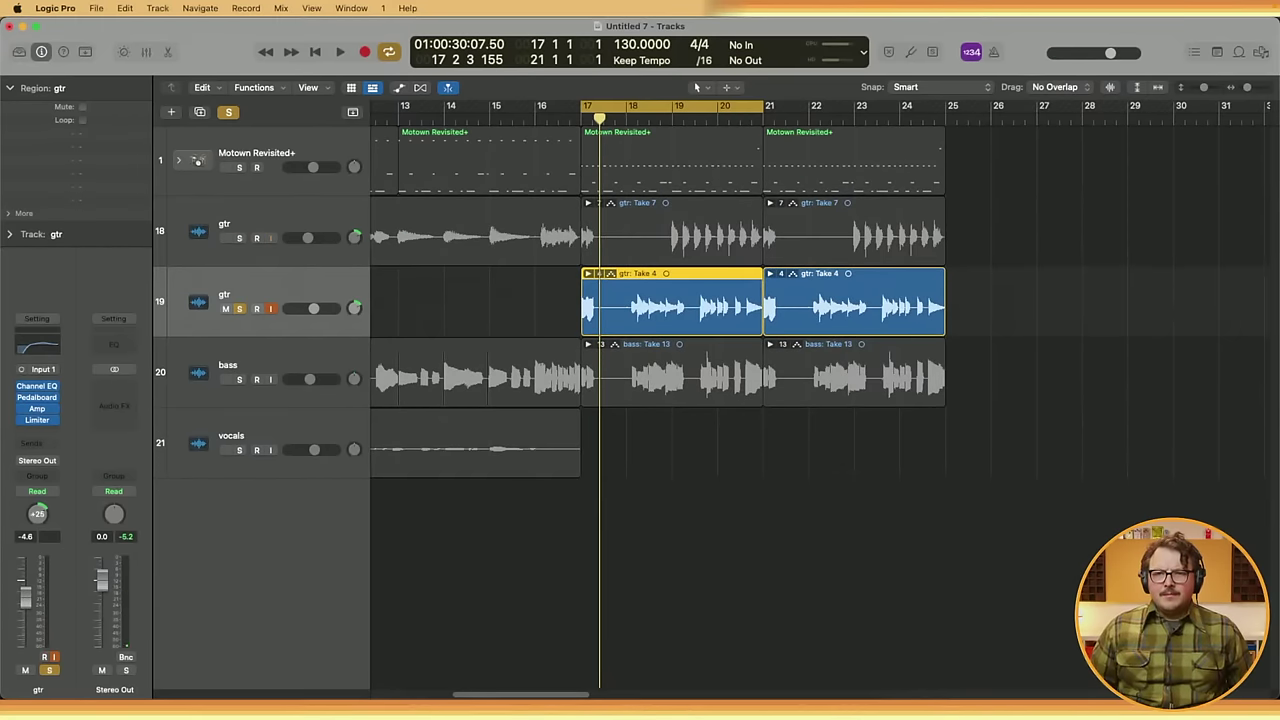
# - Pan the second gtr track to -33, unsolo it, and set its volume to -6.0 dB while playing the loop
pyautogui.press('space')
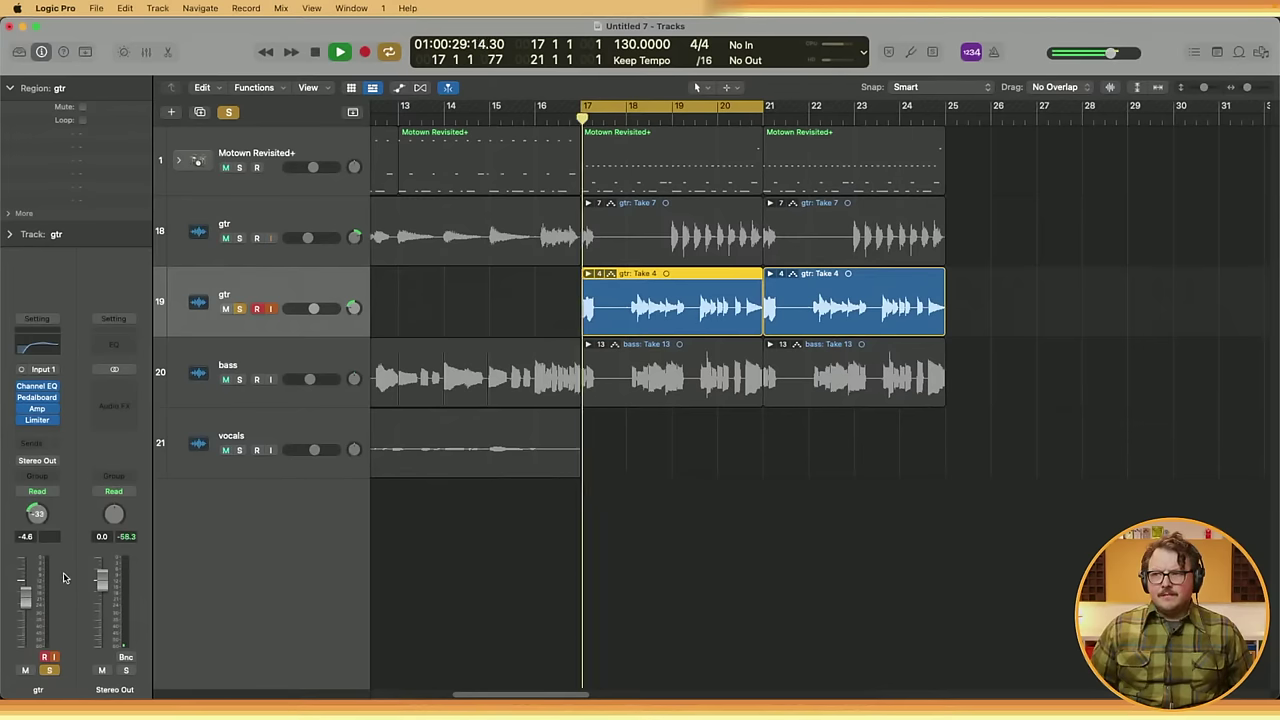
pyautogui.click(239, 309)
pyautogui.press('space')
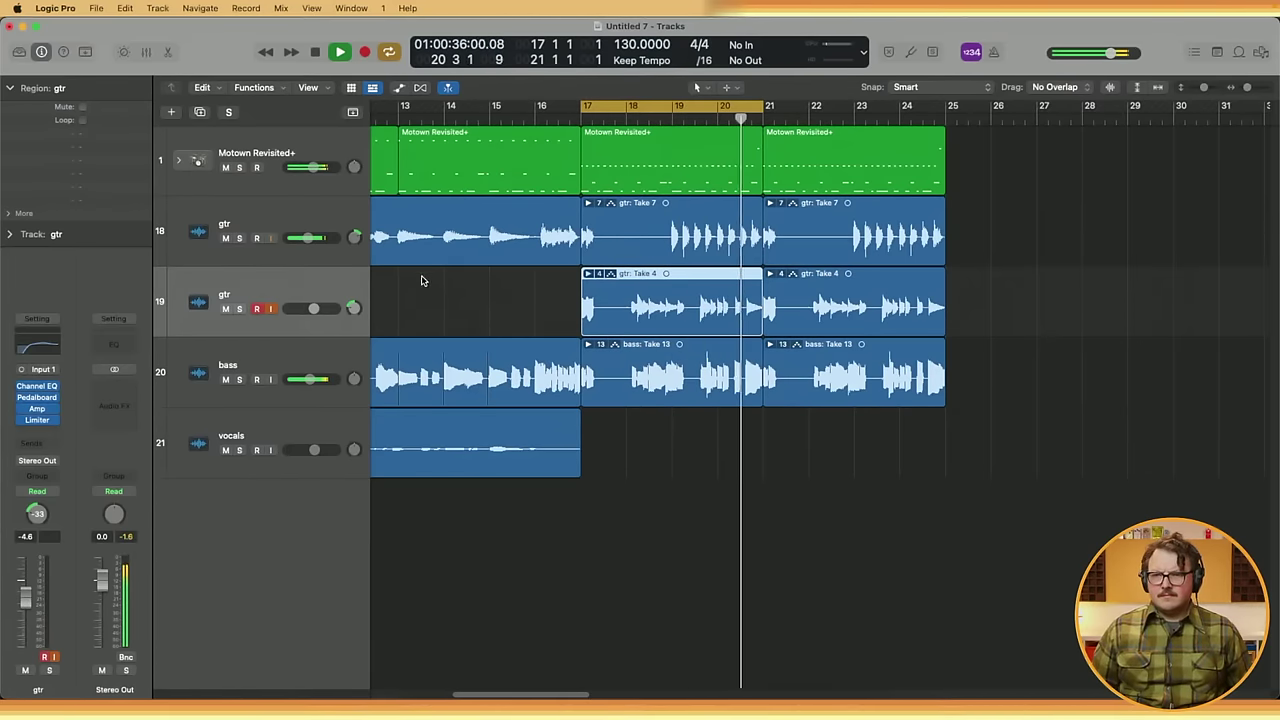
pyautogui.moveTo(314, 308); pyautogui.dragTo(310, 308)
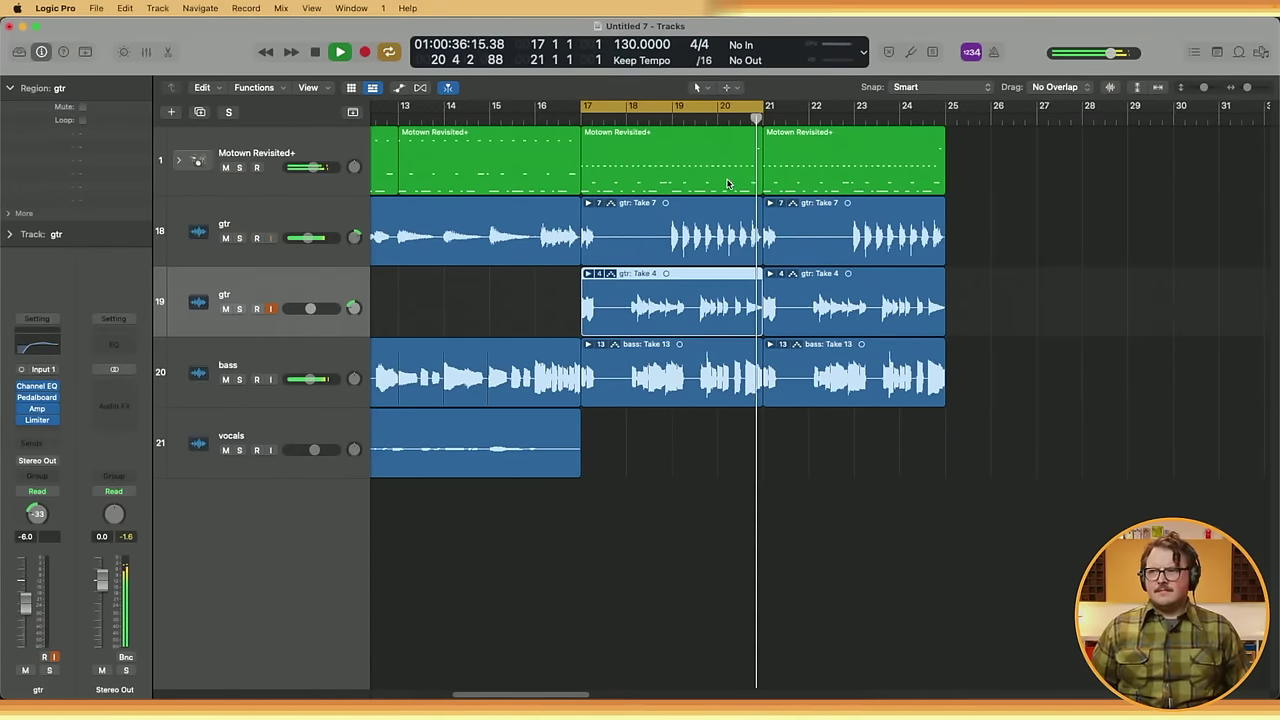
pyautogui.press('space')
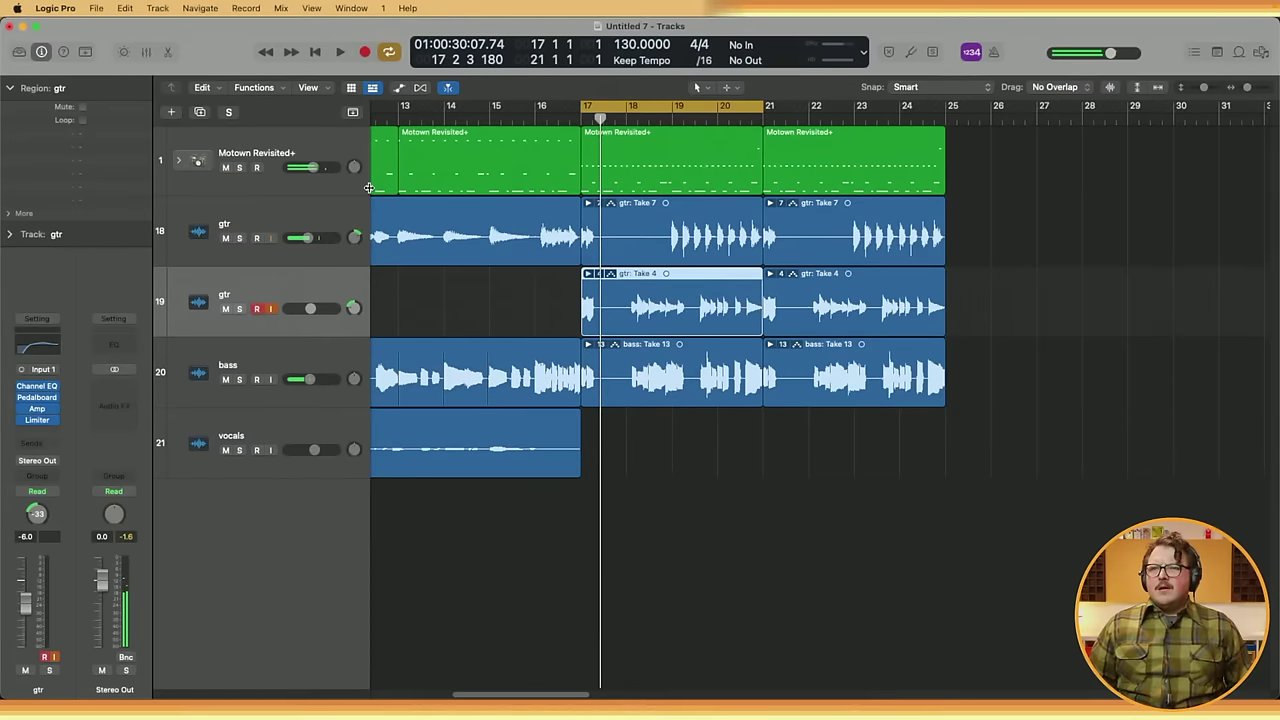
# - Open the bar 17 Motown Revisited+ region for note editing, solo the drum track, and play it back
pyautogui.scroll(-5, 500, 170)
pyautogui.click(752, 152)
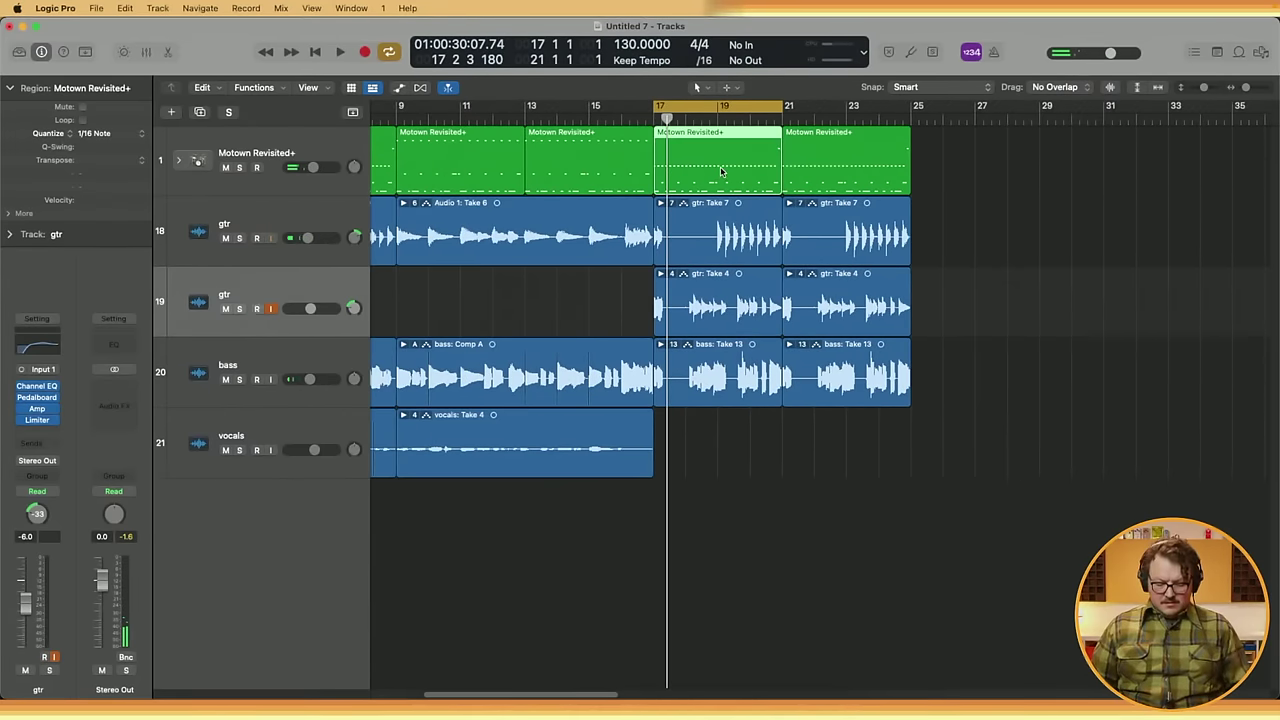
pyautogui.doubleClick(721, 172)
pyautogui.hscroll(-10, 760, 492)
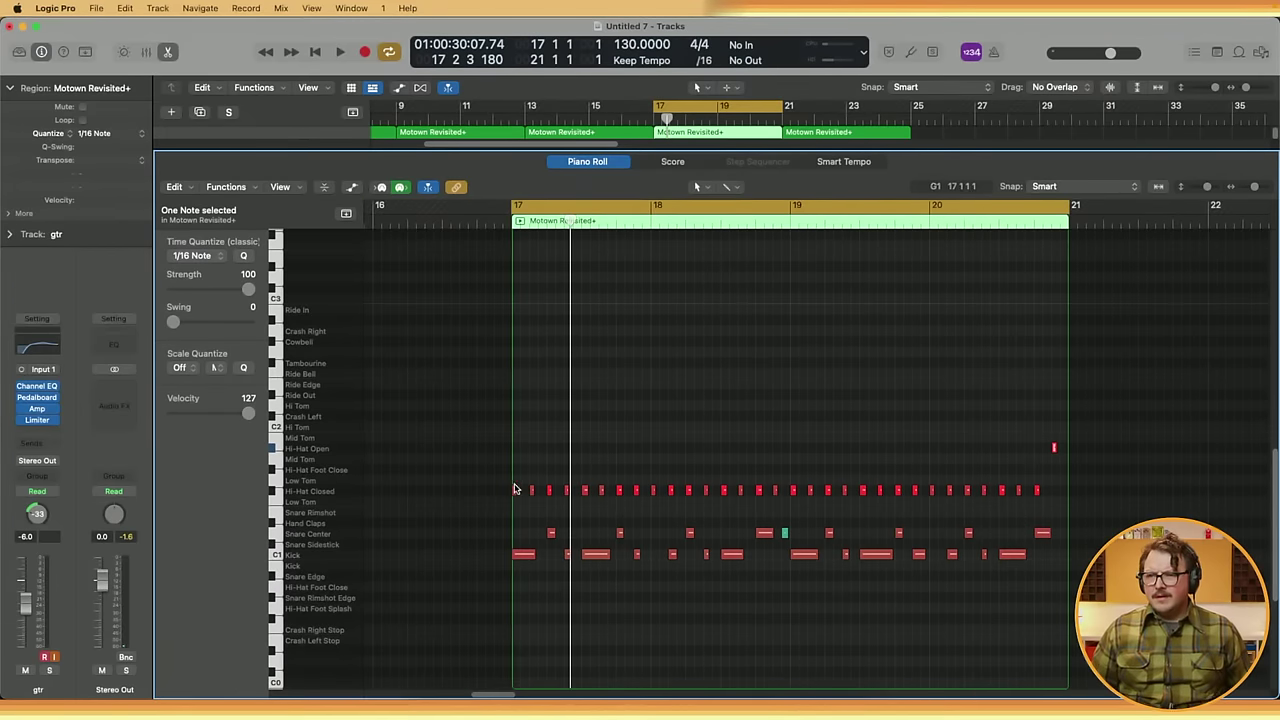
pyautogui.press('space')
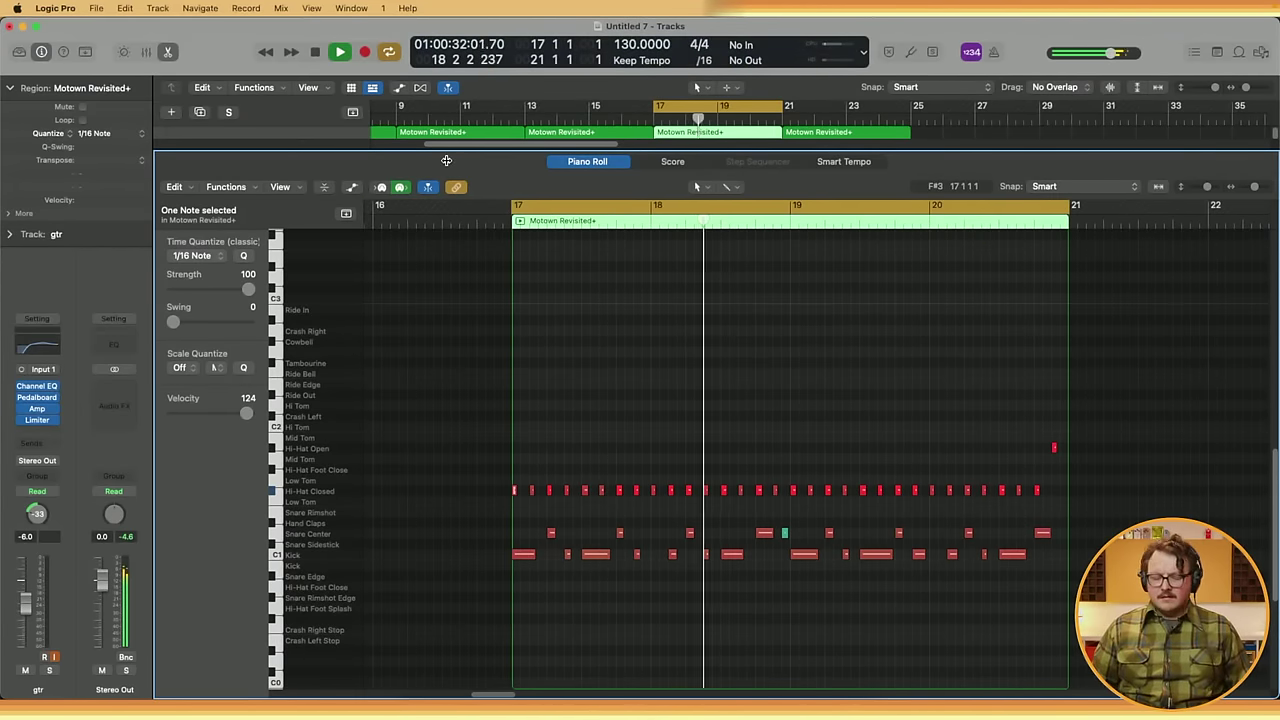
pyautogui.press('p')
pyautogui.click(240, 168)
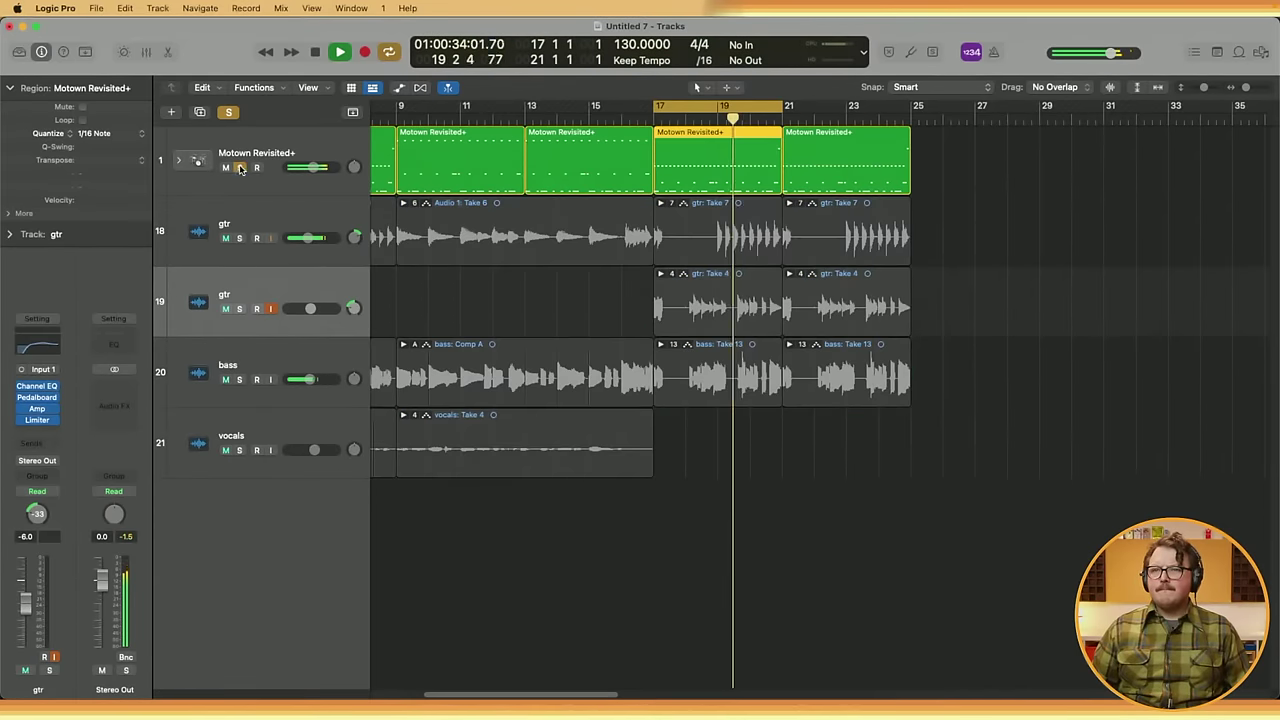
pyautogui.press('p')
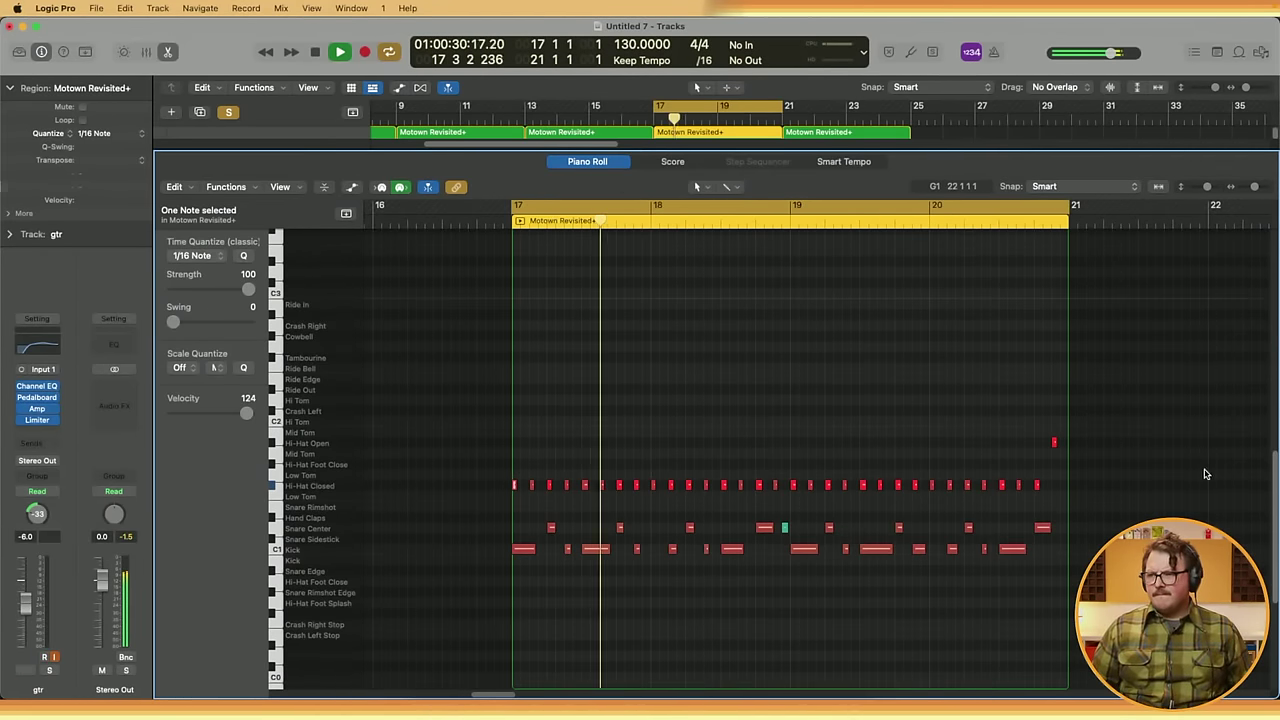
pyautogui.press('space')
# - Select all Hi-Hat Closed notes in bars 17–21 and transpose them up to Ride Bell
pyautogui.moveTo(1106, 510); pyautogui.dragTo(434, 489)
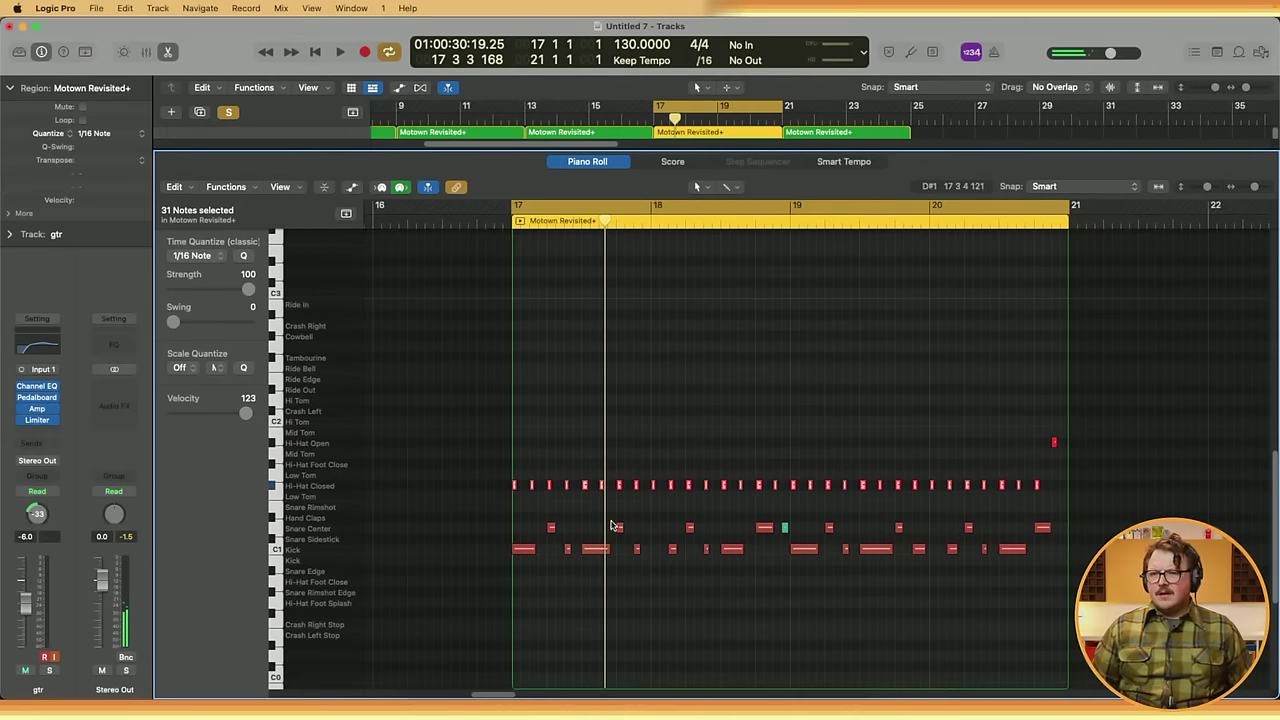
pyautogui.hotkey('alt', 'Up')
pyautogui.hotkey('alt', 'Up')
pyautogui.hotkey('alt', 'Up')
pyautogui.hotkey('alt', 'Up')
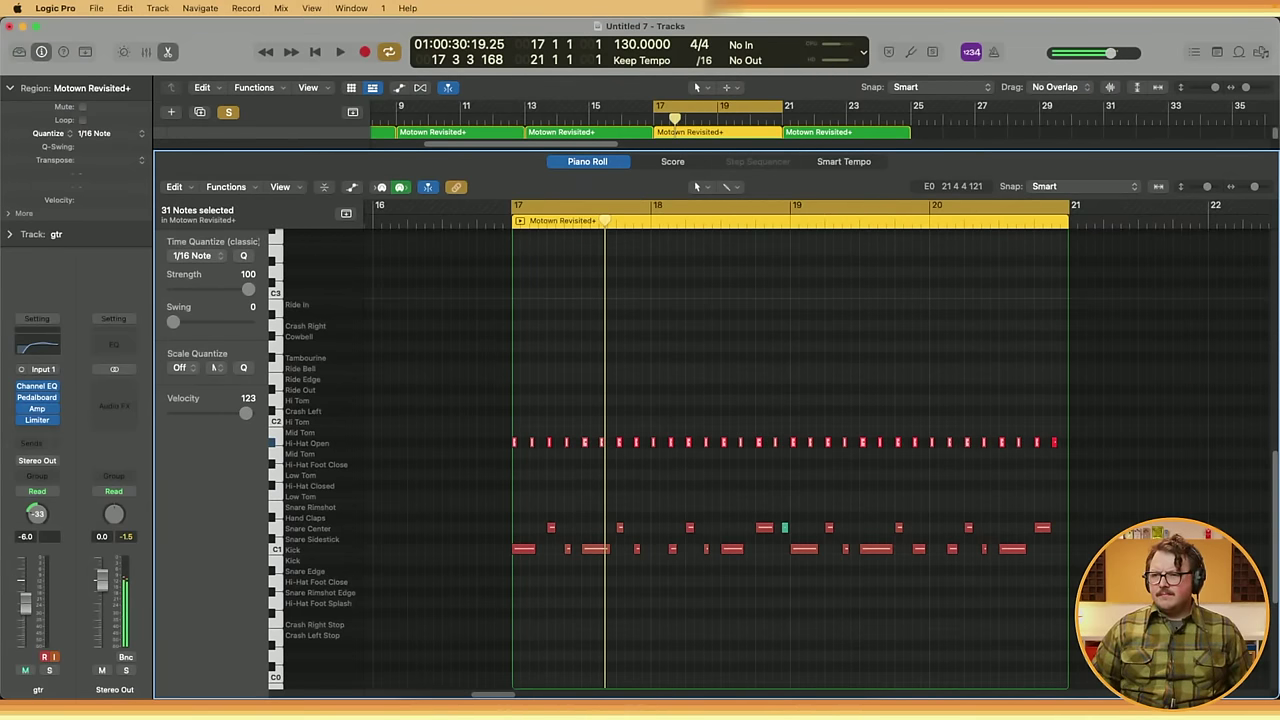
pyautogui.hotkey('alt', 'Up')
pyautogui.hotkey('alt', 'Up')
pyautogui.hotkey('alt', 'Up')
pyautogui.hotkey('alt', 'Up')
pyautogui.hotkey('alt', 'Up')
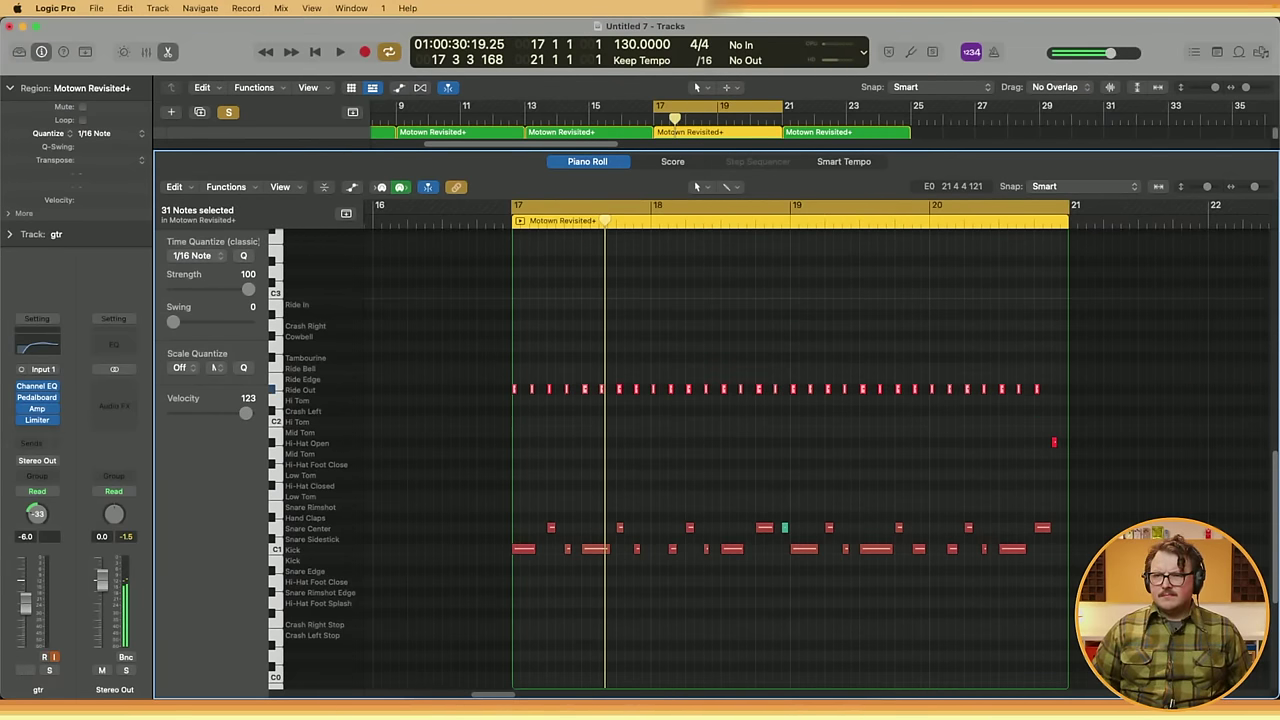
pyautogui.hotkey('alt', 'Up')
pyautogui.hotkey('alt', 'Up')
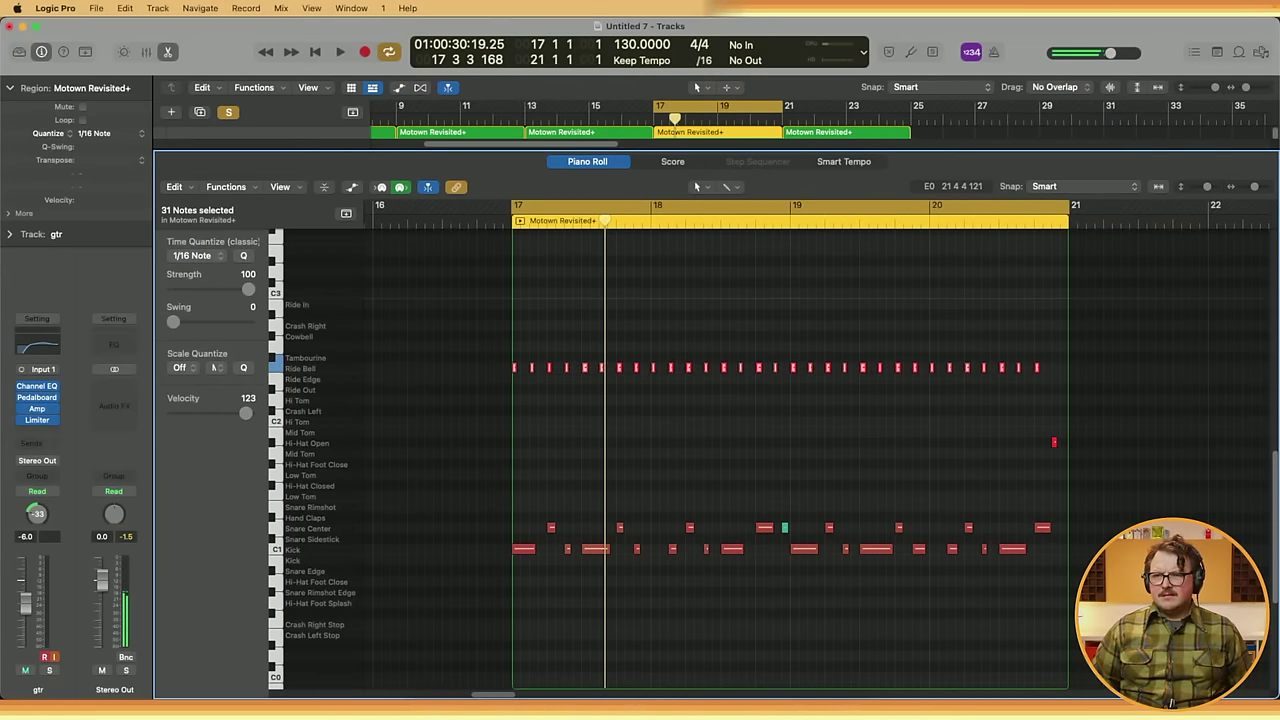
# - Lower the velocity of the selected Ride Bell notes to 86 during playback
pyautogui.press('space')
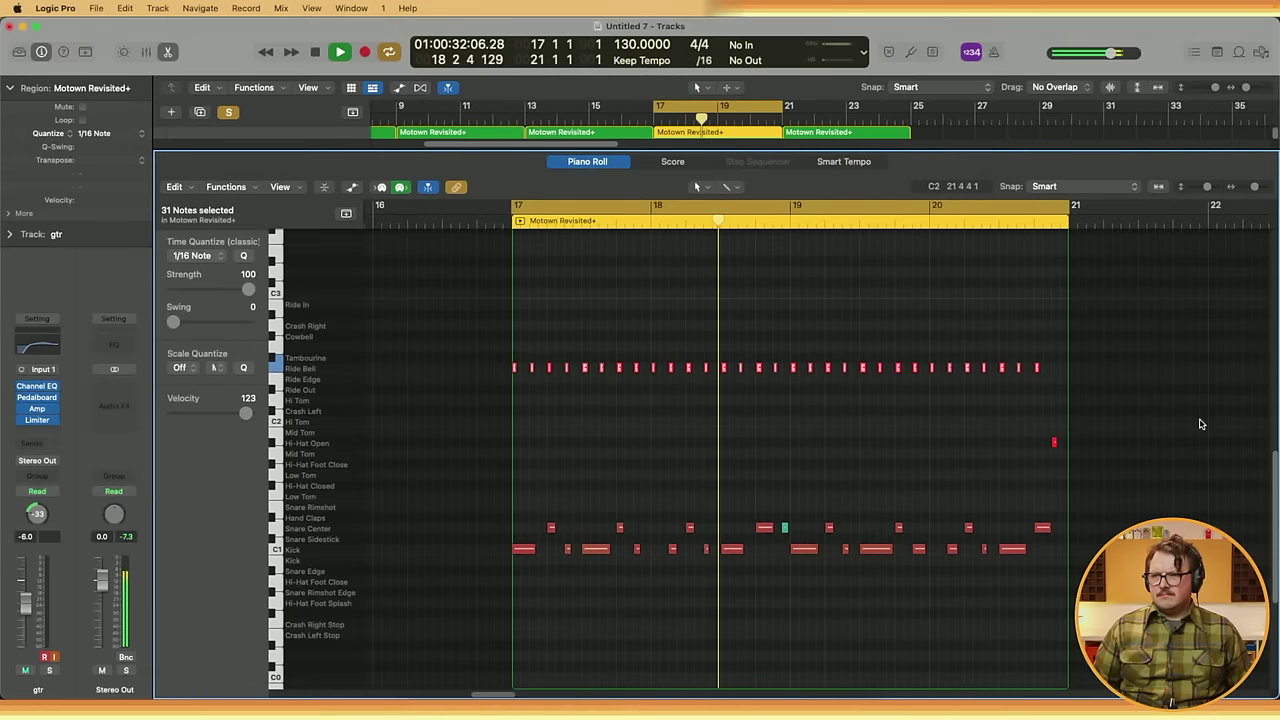
pyautogui.moveTo(245, 414); pyautogui.dragTo(226, 428)
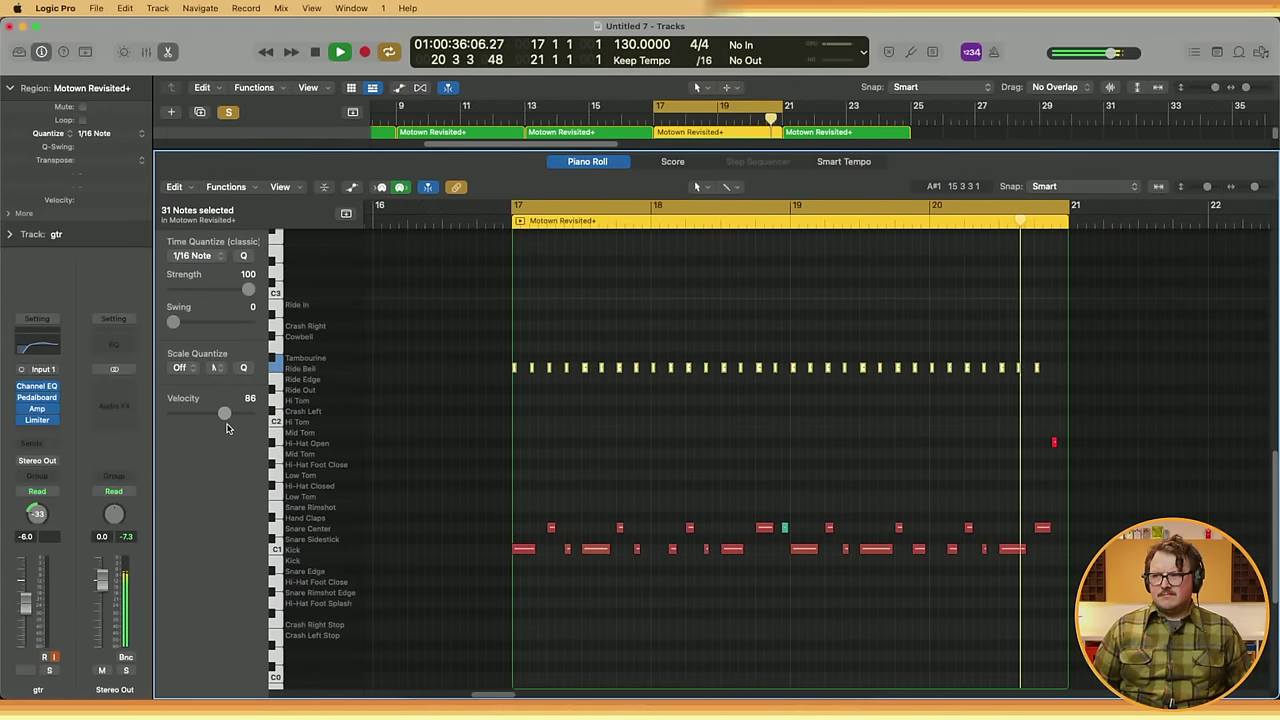
pyautogui.press('space')
# - Move the Hi-Hat Open note at the end of bar 20 up to Crash Right and play the loop with the drum track unsoloed
pyautogui.moveTo(1106, 461); pyautogui.dragTo(1030, 430)
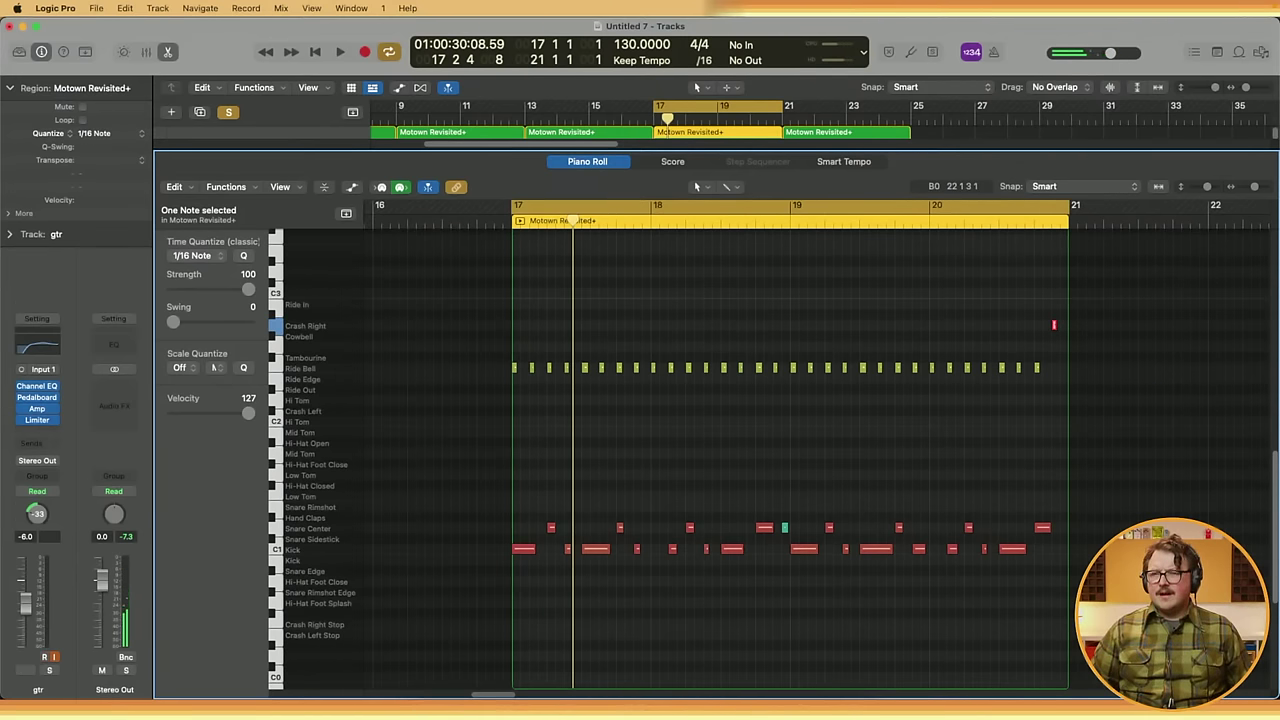
pyautogui.press('space')
pyautogui.press('p')
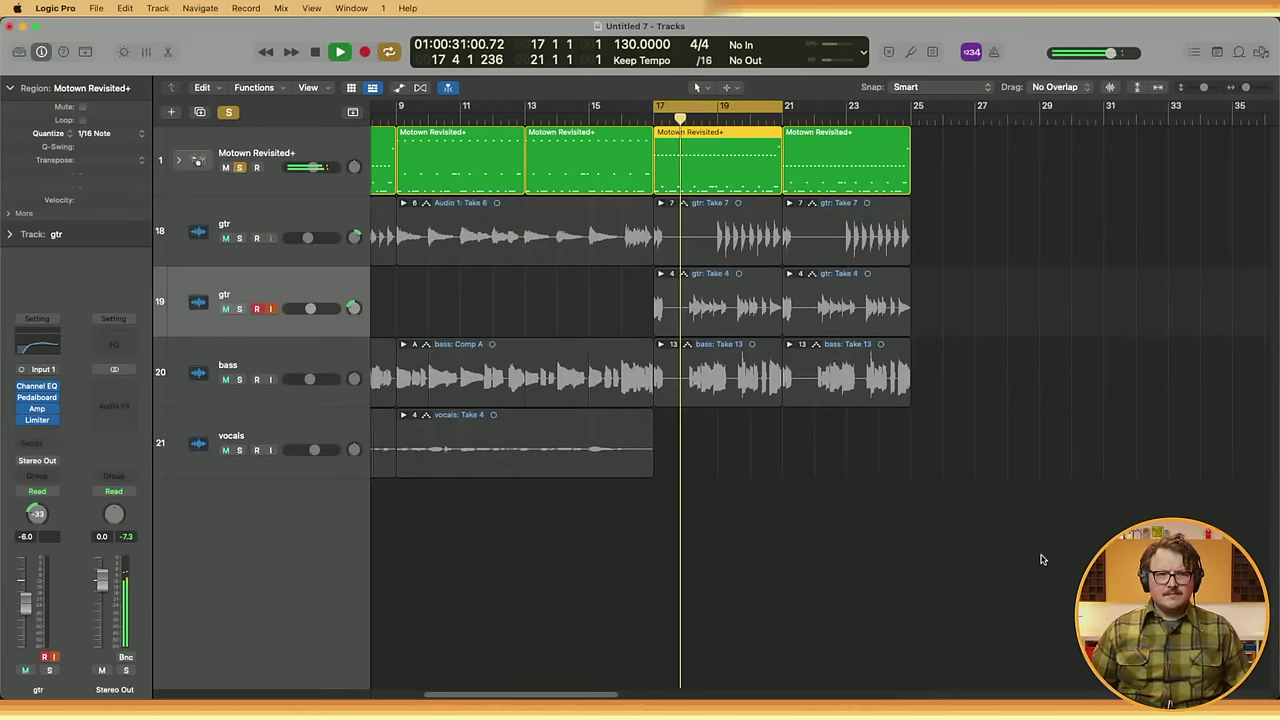
pyautogui.press('super+a')
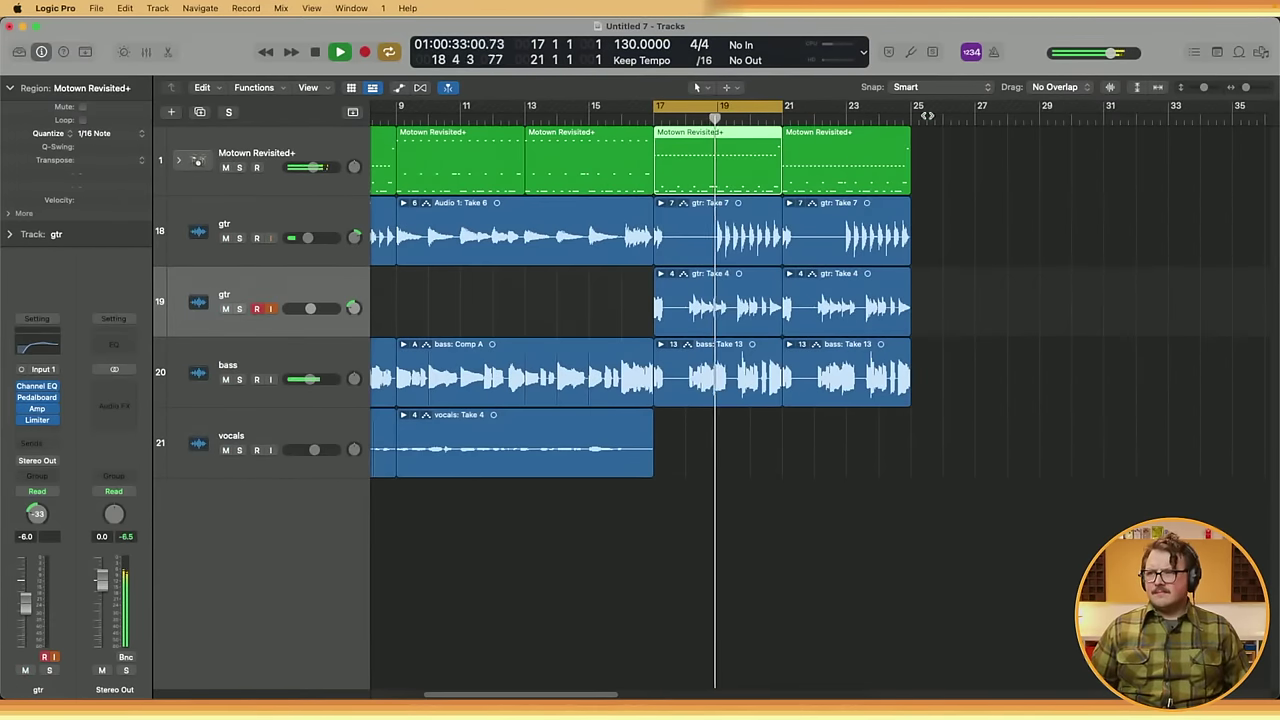
# - Delete the drum region at bar 21 and loop the bar 17 drum region out to bar 25
pyautogui.click(822, 150)
pyautogui.press('Delete')
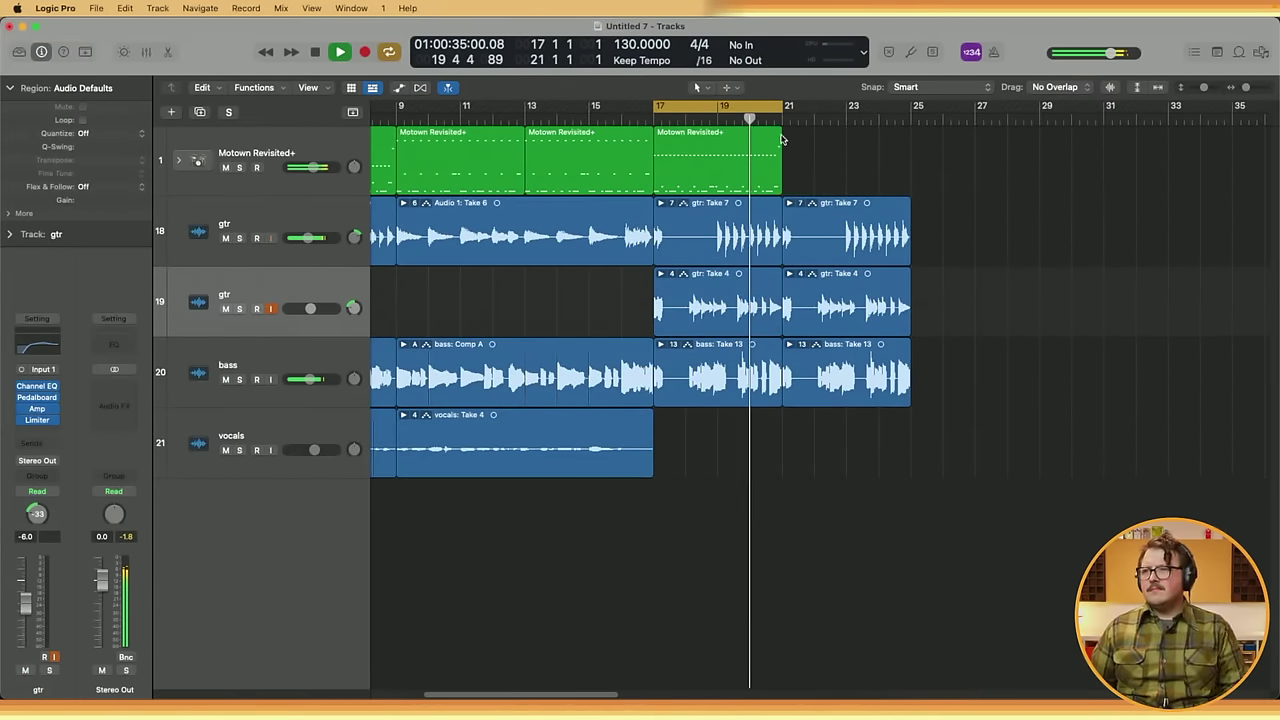
pyautogui.moveTo(782, 140); pyautogui.dragTo(918, 171)
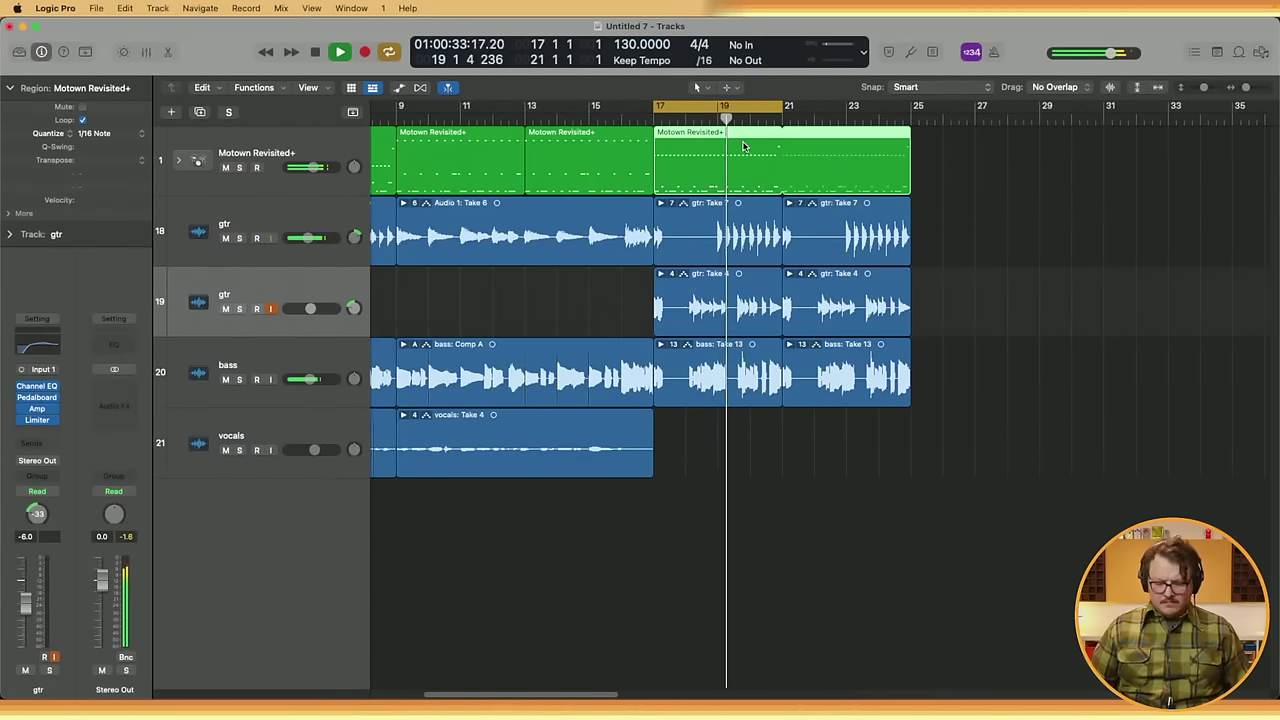
# - In the looped drum region, move the Crash Right note to 20 3 3 and add a Ride Bell note at 20 4 3
pyautogui.doubleClick(801, 148)
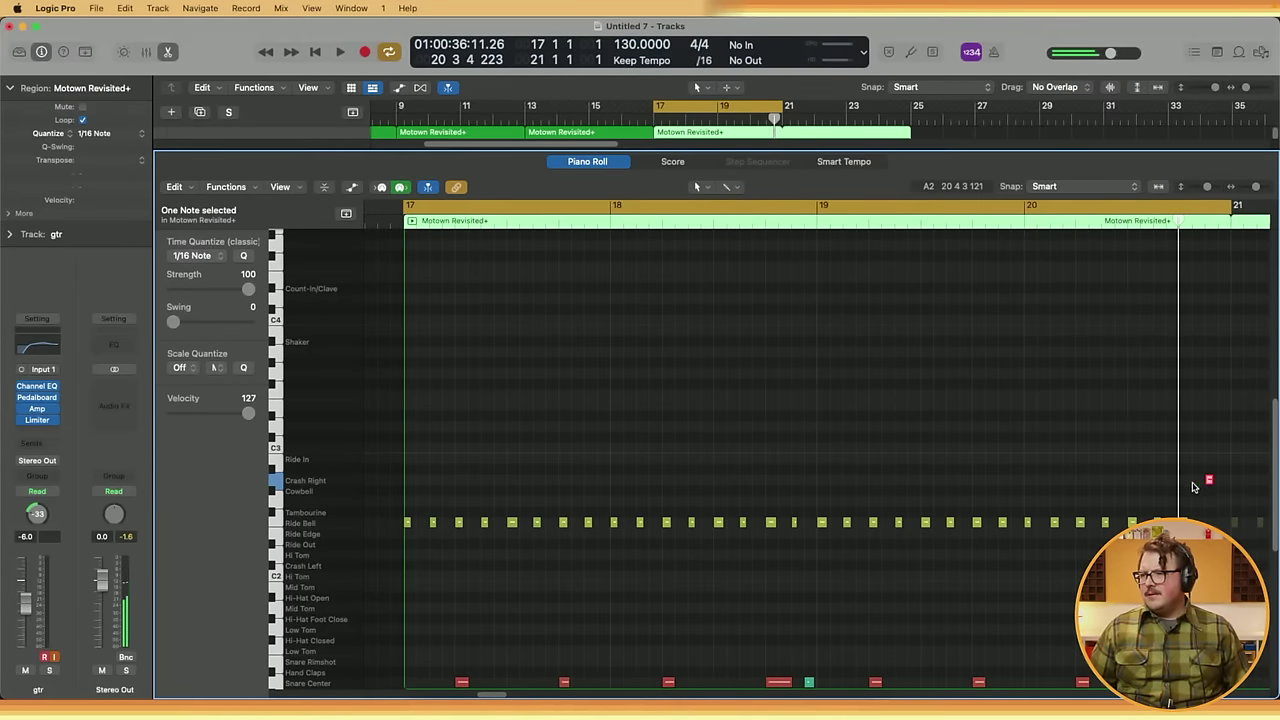
pyautogui.moveTo(1209, 481); pyautogui.dragTo(1157, 481)
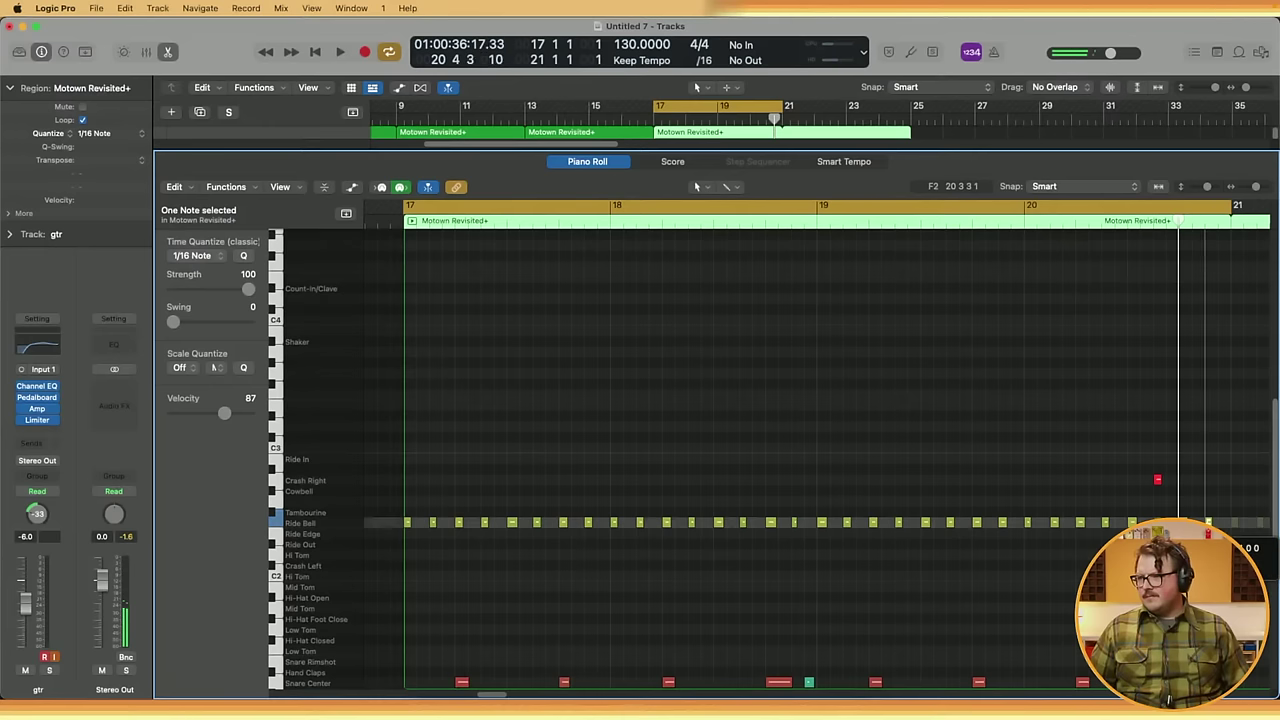
pyautogui.click(1208, 522)
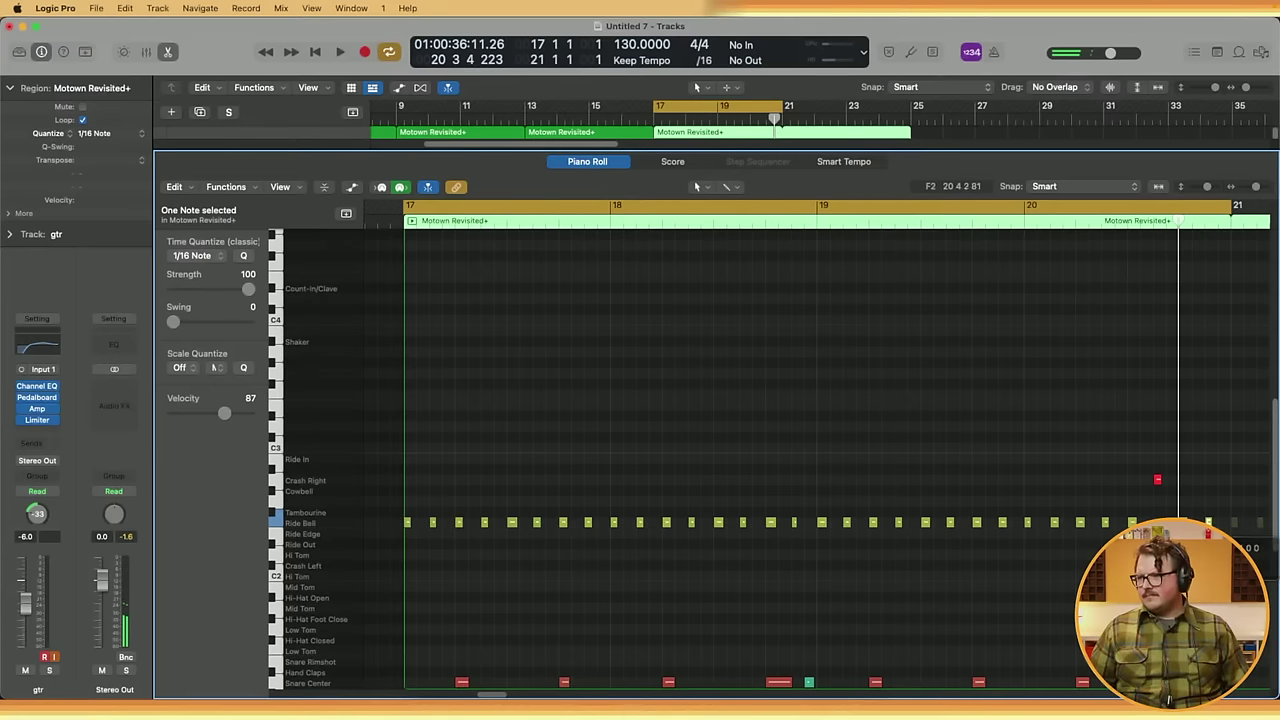
# - Play the drum pattern from bar 20 with cycling off, and add a Crash Right note at 20 2 3
pyautogui.click(1017, 206)
pyautogui.press('space')
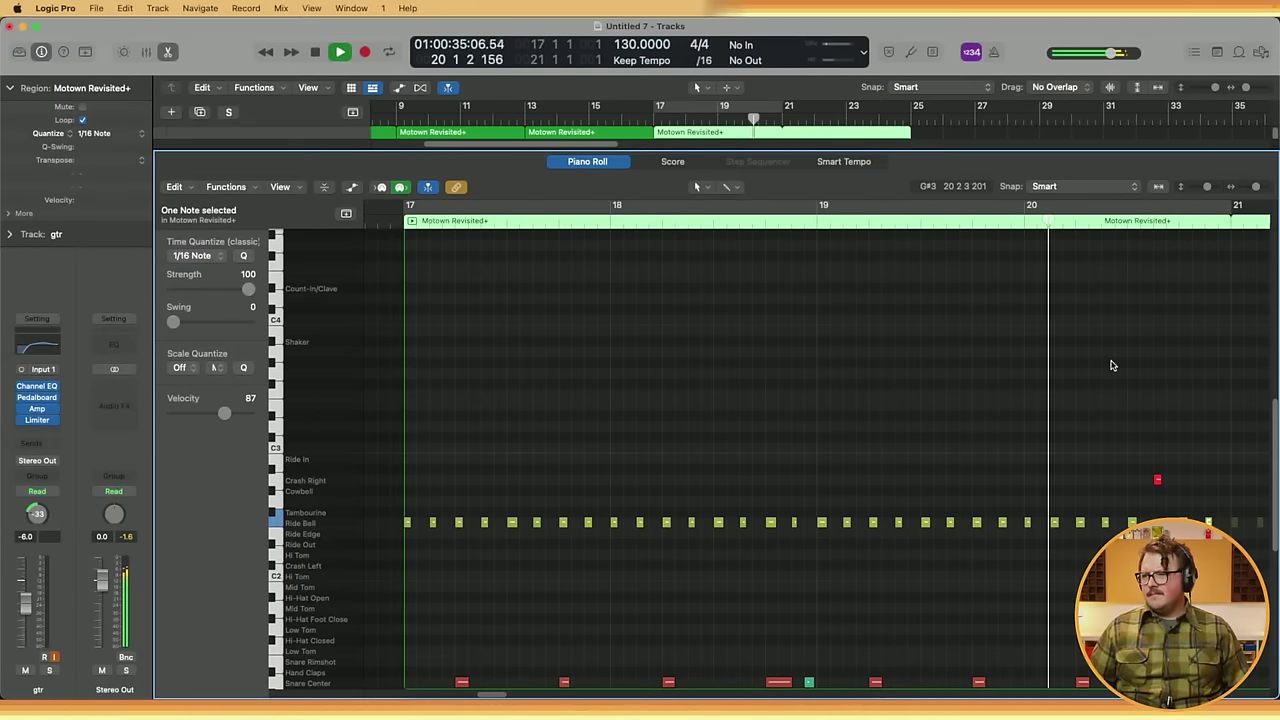
pyautogui.press('space')
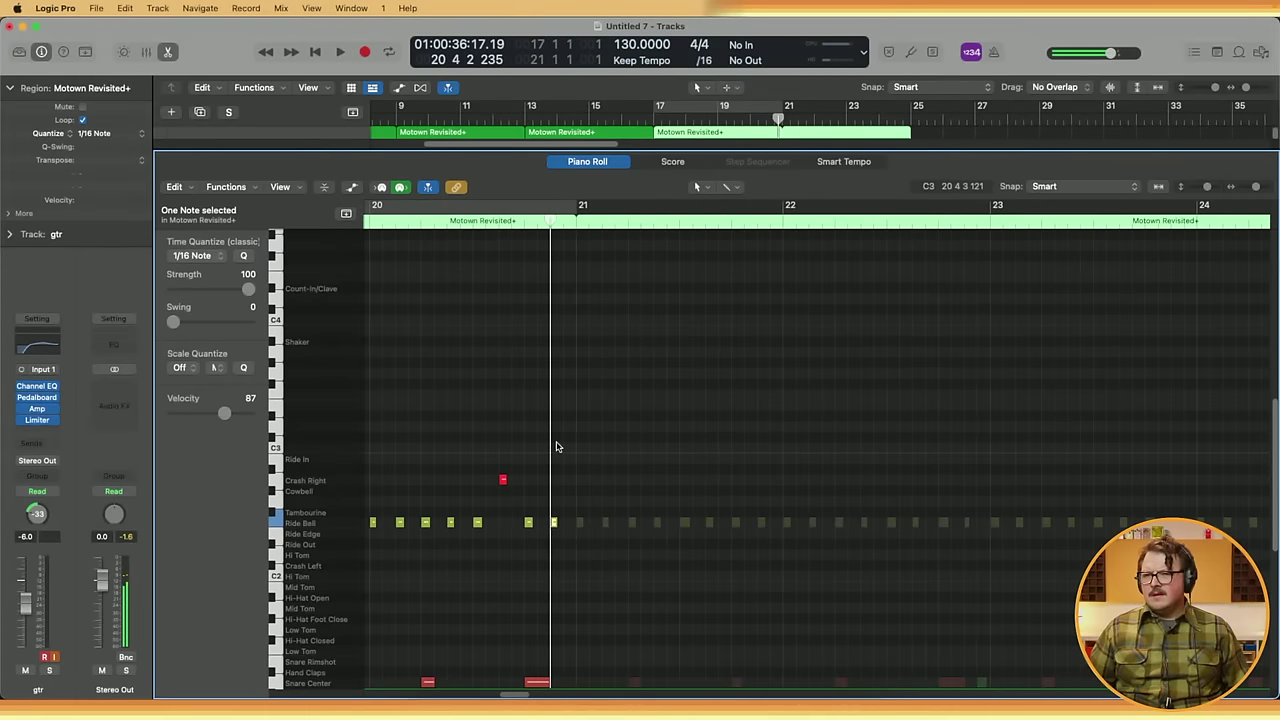
pyautogui.click(483, 480)
pyautogui.hscroll(-5, 600, 450)
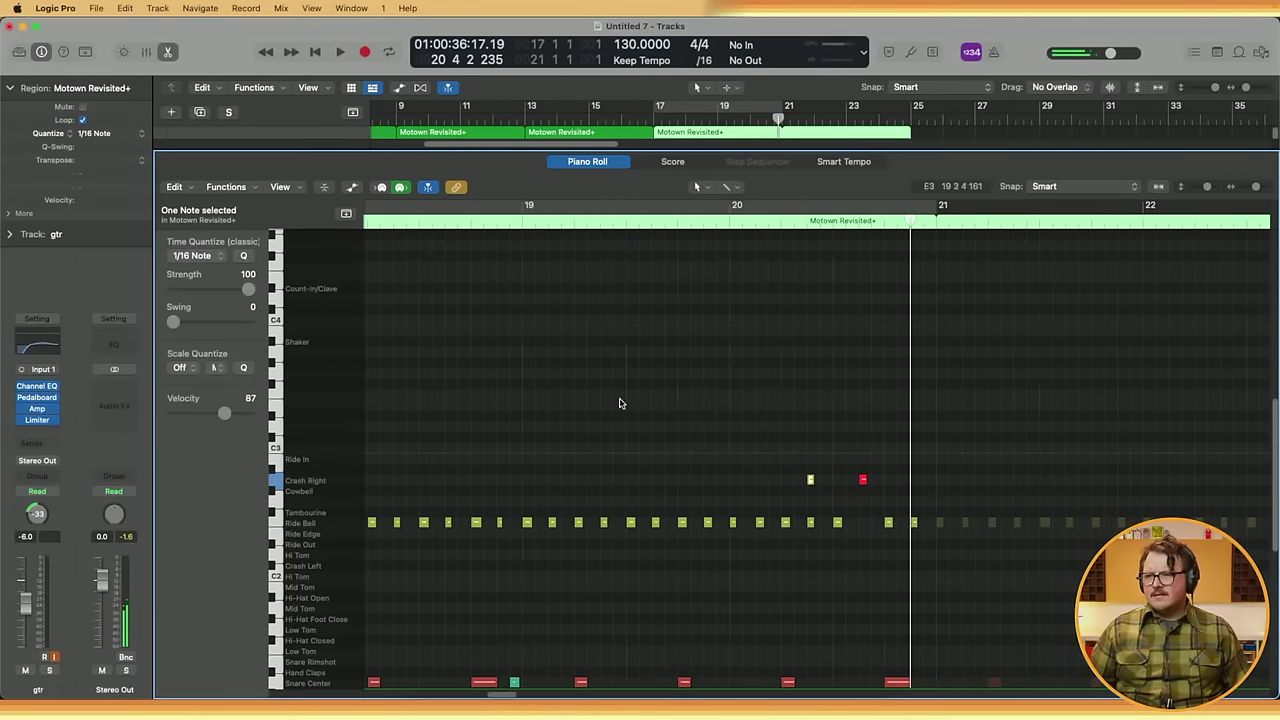
pyautogui.press('space')
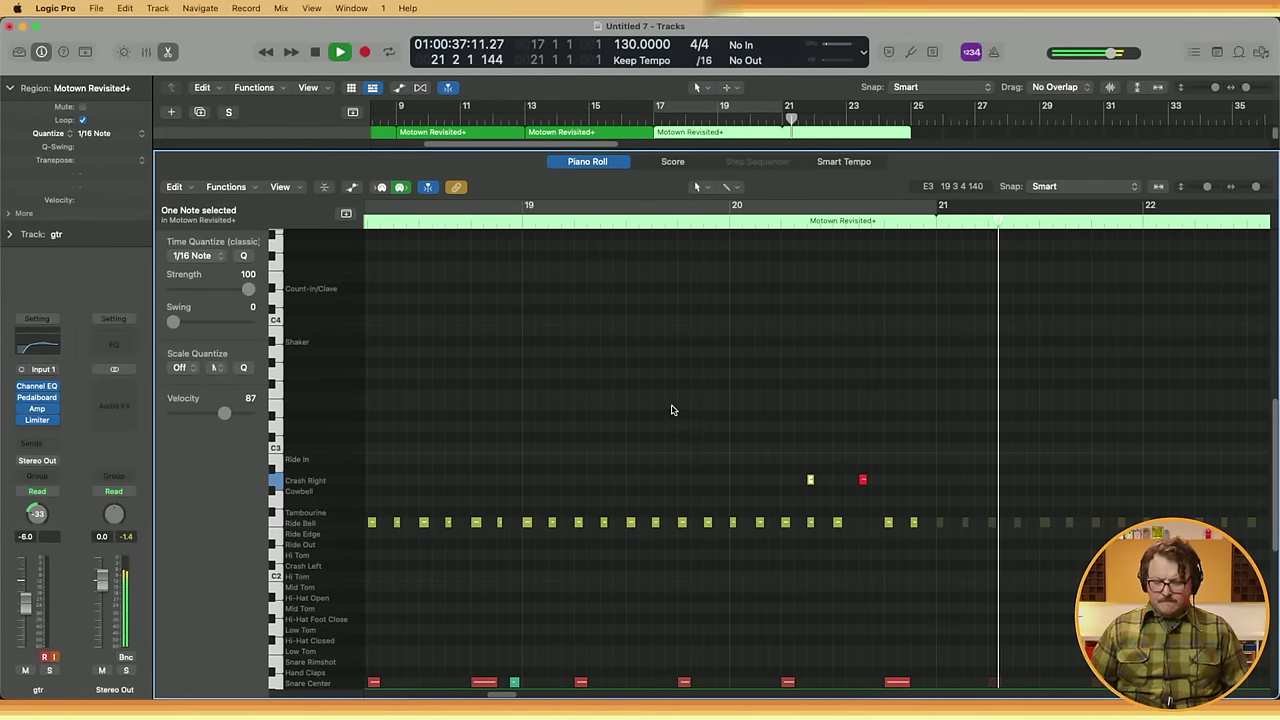
# - Play the looped drum pattern through to bar 24, checking its notes from bar 17 onwards
pyautogui.scroll(-5, 631, 554)
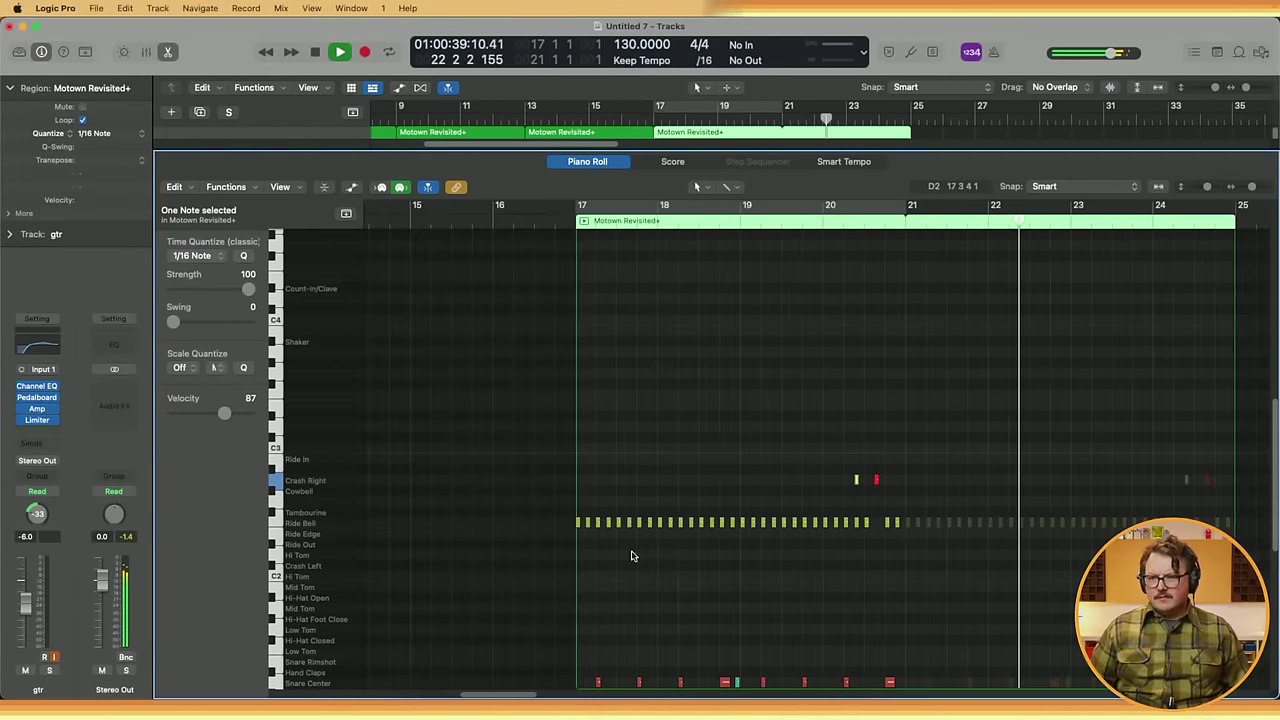
pyautogui.scroll(-5, 849, 480)
pyautogui.scroll(3, 804, 380)
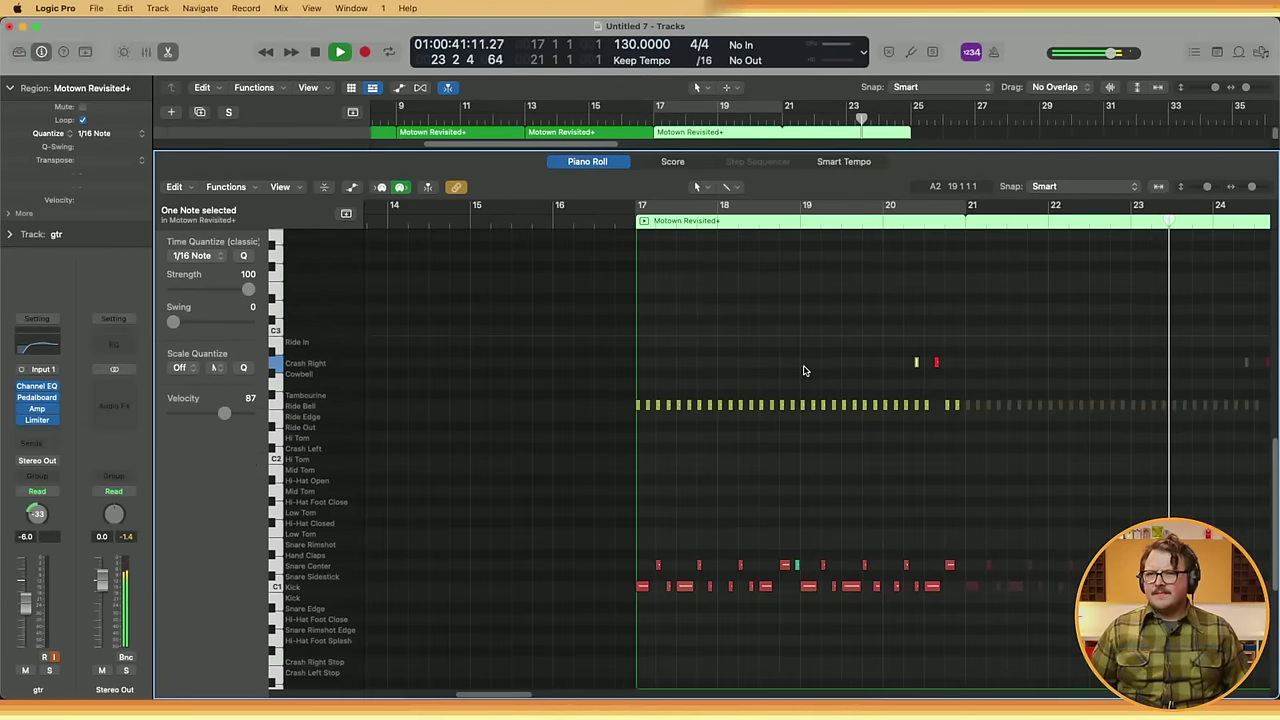
pyautogui.press('space')
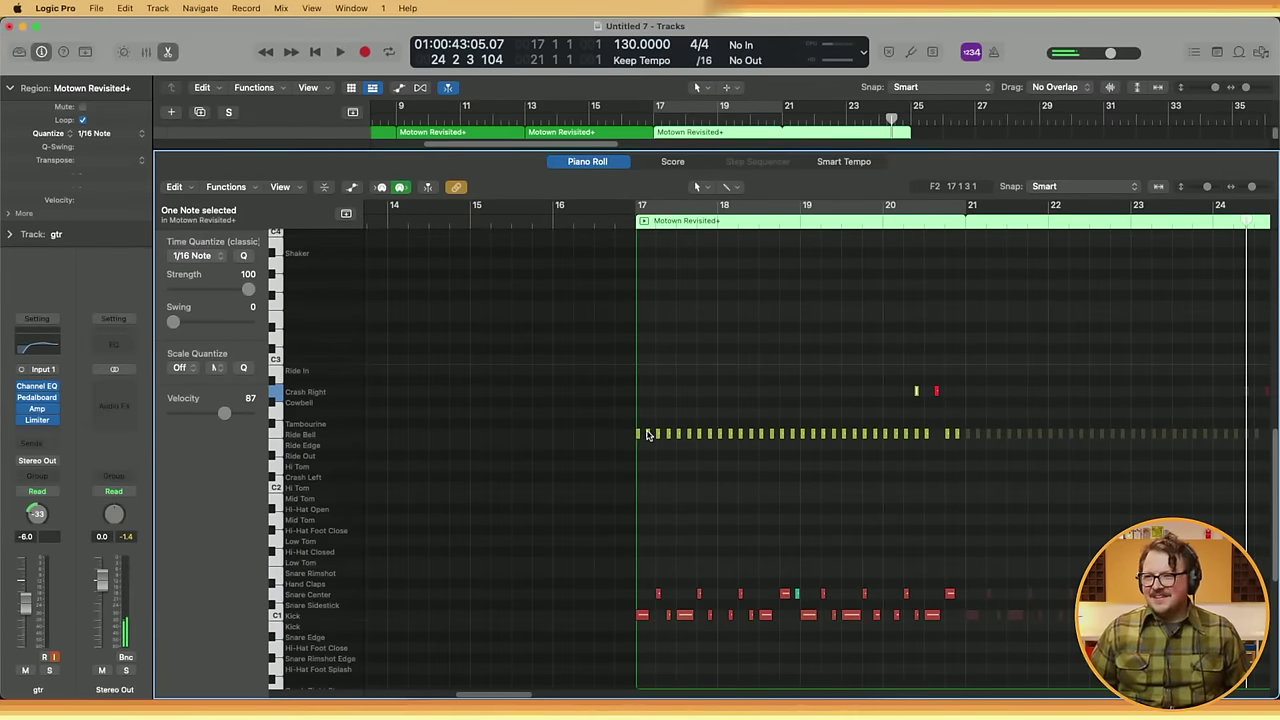
# - Add a Tambourine note at 17 1 1 and play the drum pattern with bars 17 to 21 cycling
pyautogui.scroll(3, 650, 435)
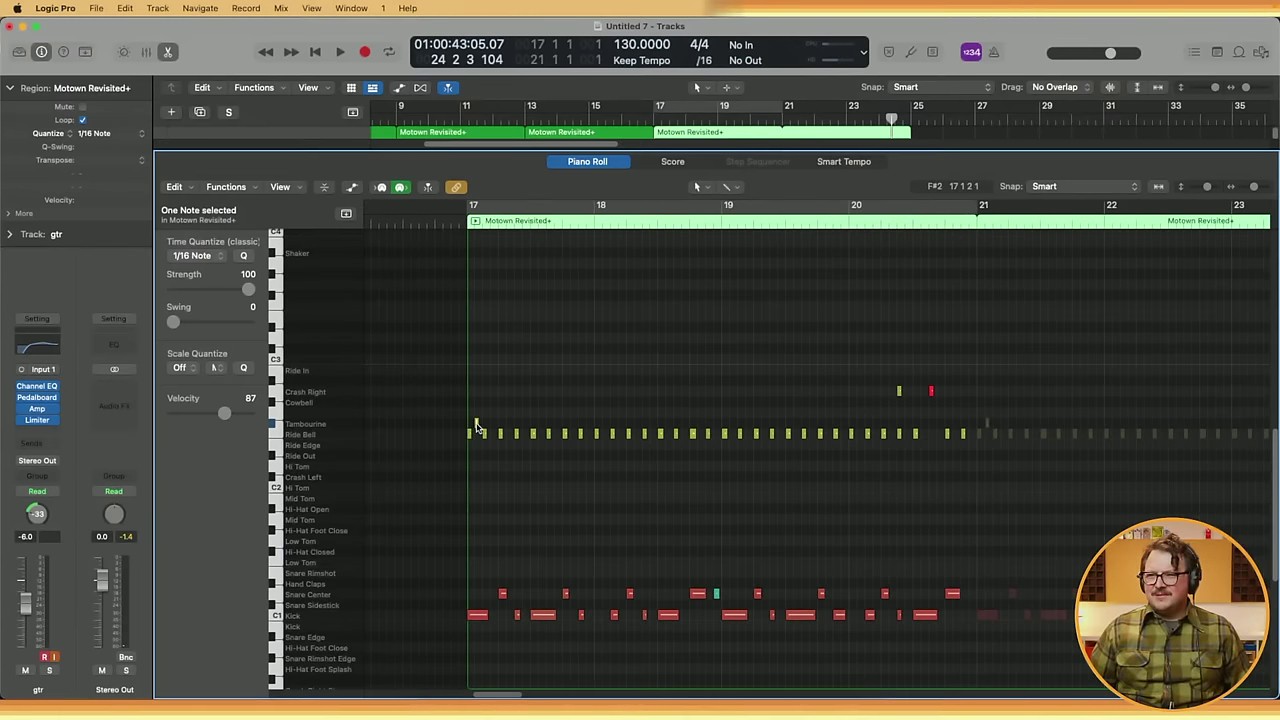
pyautogui.click(474, 426)
pyautogui.press('space')
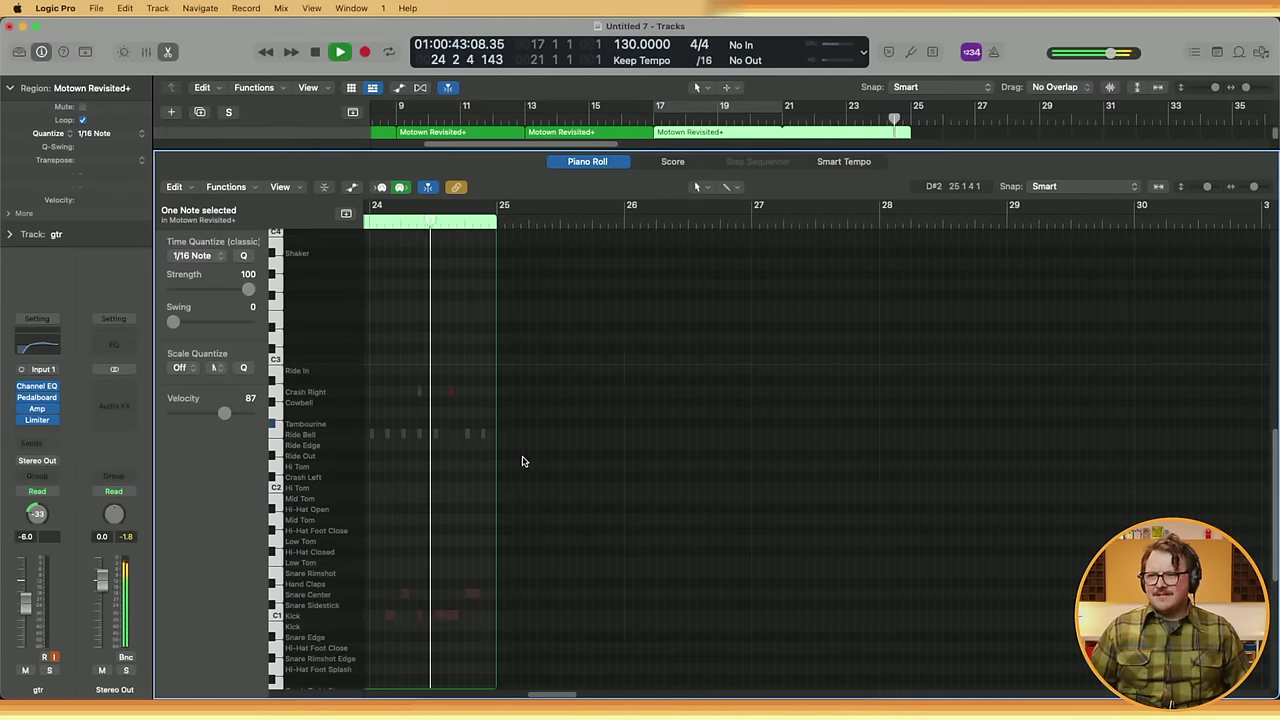
pyautogui.press('space')
pyautogui.hscroll(-3, 520, 460)
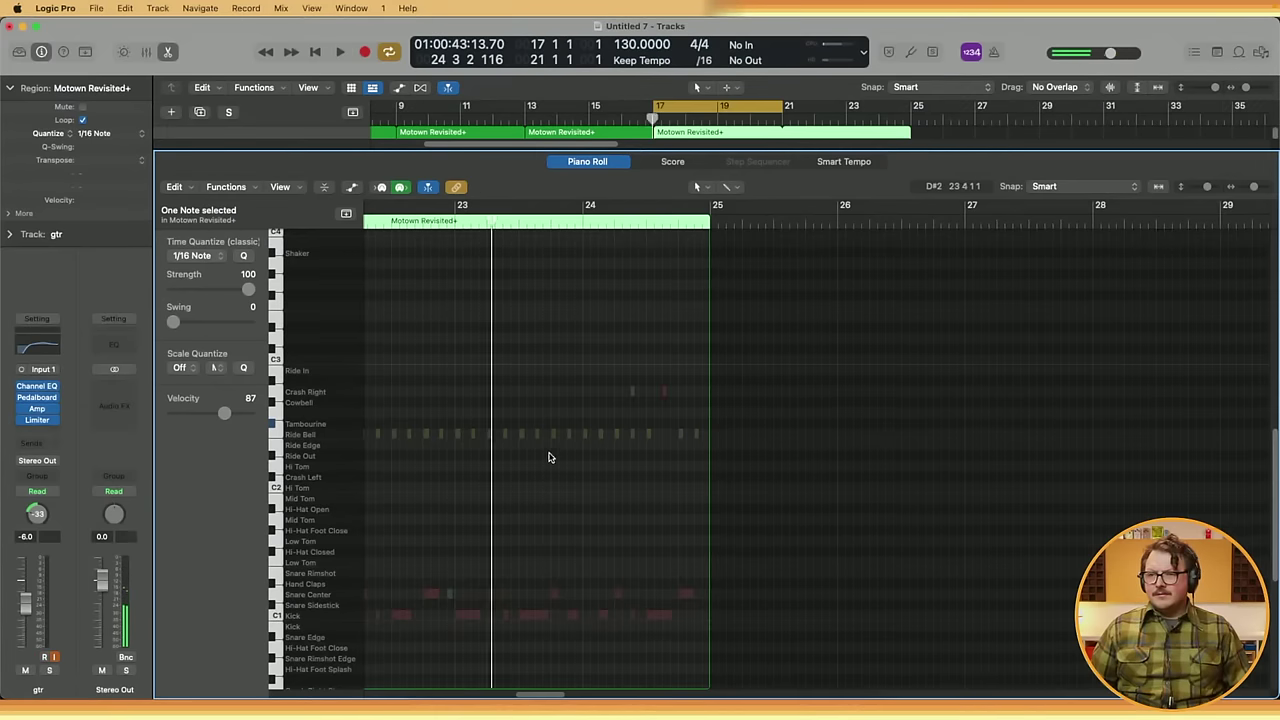
pyautogui.press('space')
pyautogui.press('space')
pyautogui.scroll(2, 580, 451)
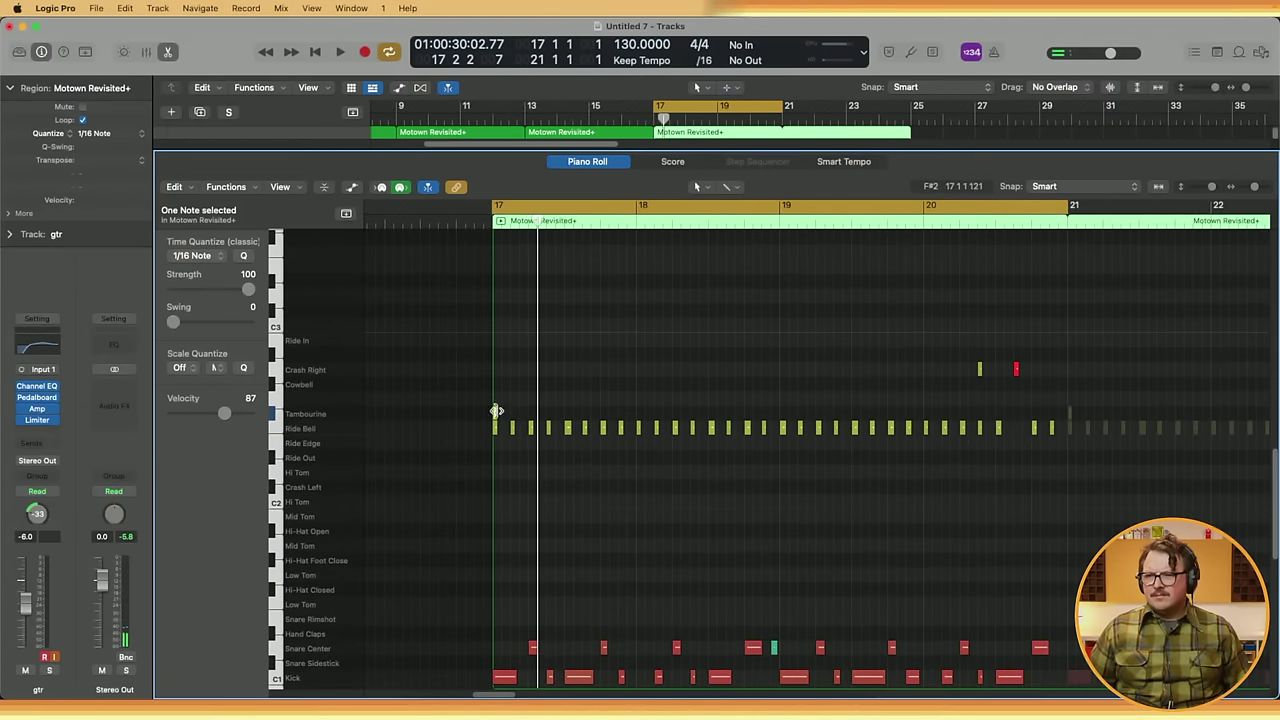
# - Close the note editor, select the drum track and filter the Apple Loops library to Tambourine loops
pyautogui.press('p')
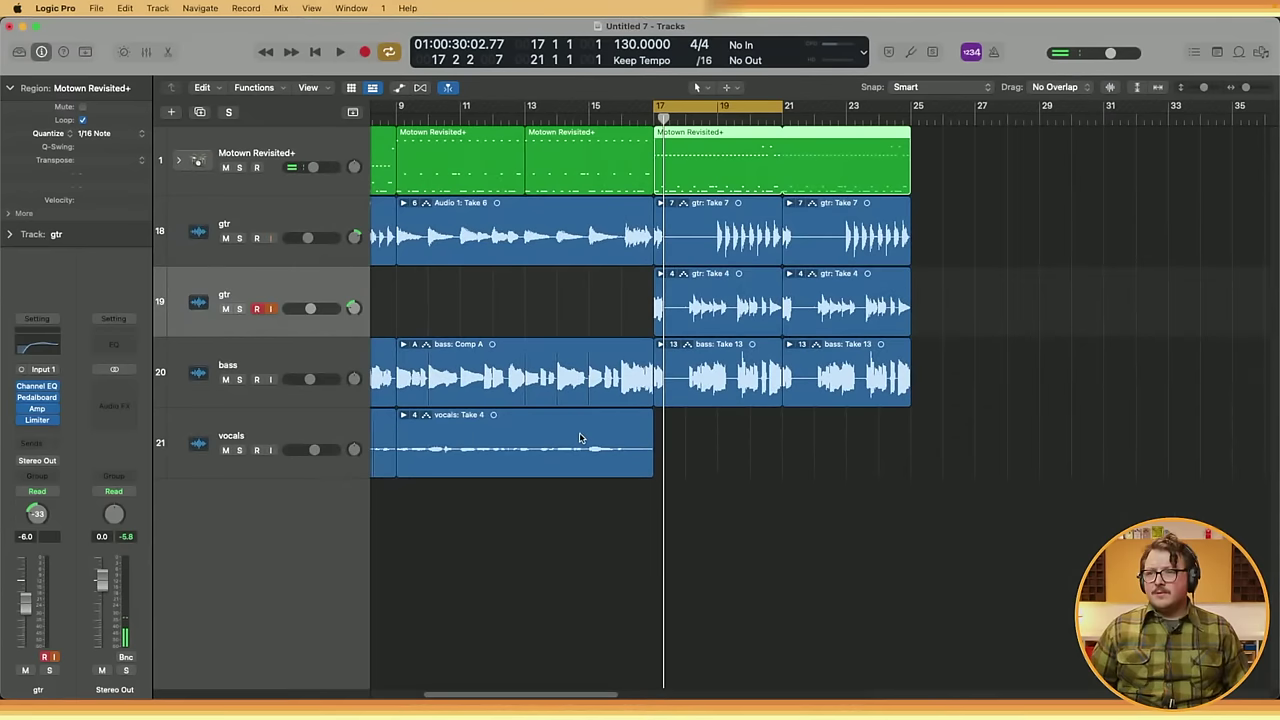
pyautogui.click(221, 135)
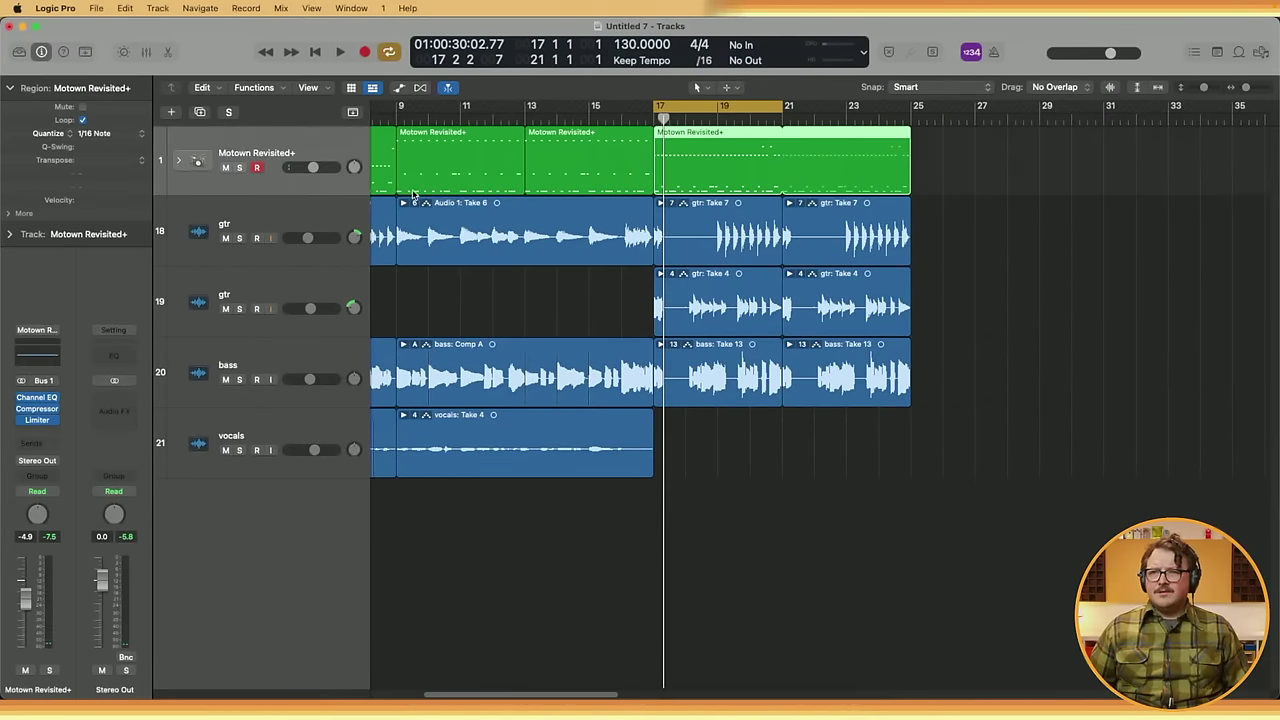
pyautogui.click(1238, 51)
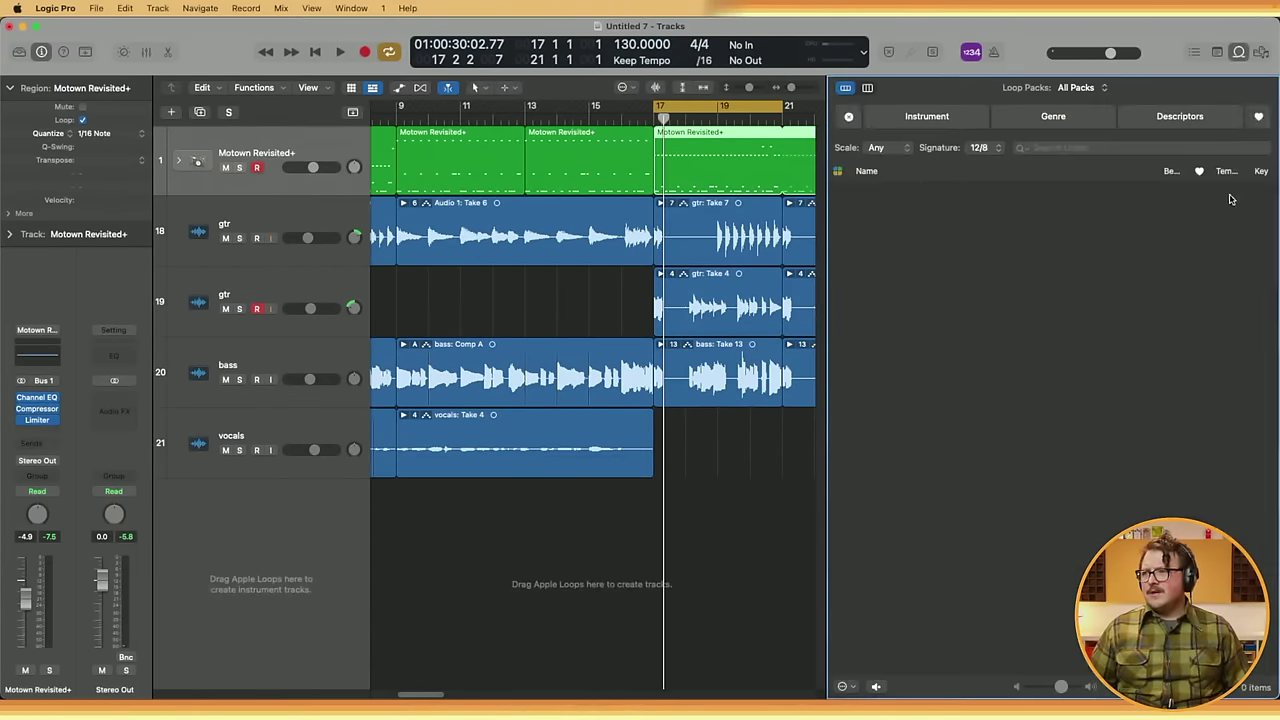
pyautogui.click(929, 117)
pyautogui.click(889, 205)
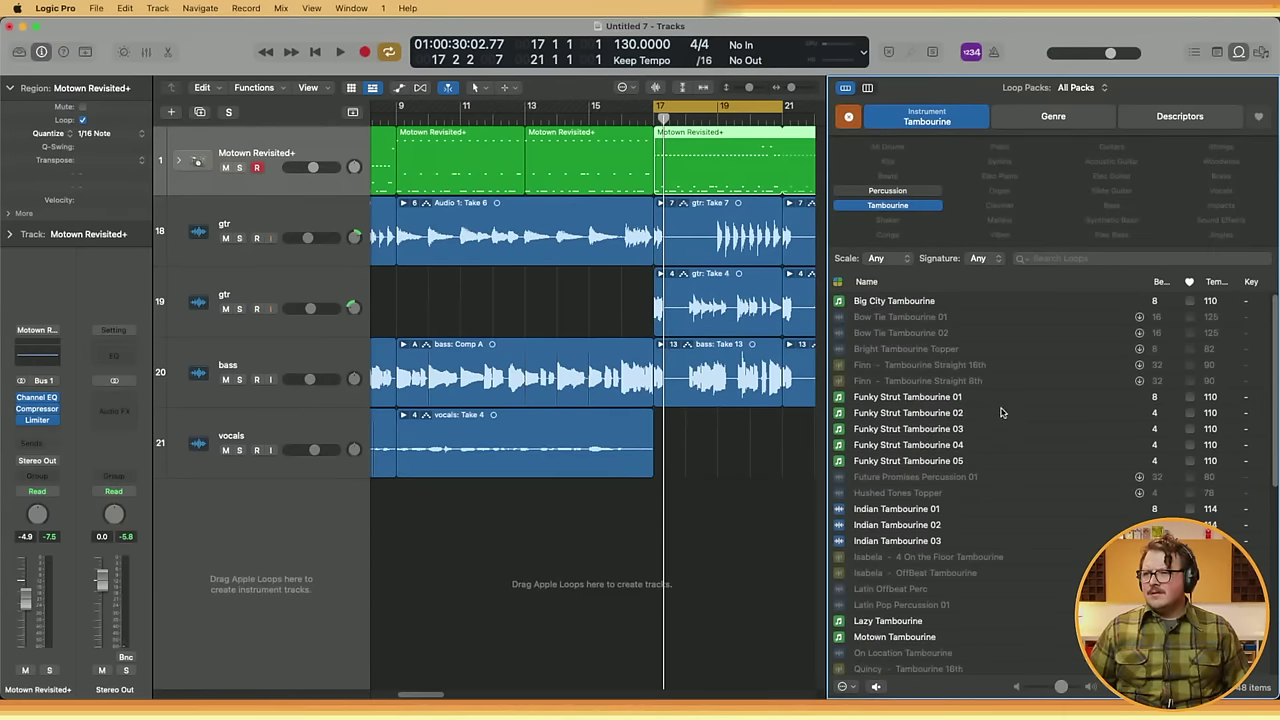
pyautogui.scroll(-3, 1001, 412)
pyautogui.scroll(3, 930, 460)
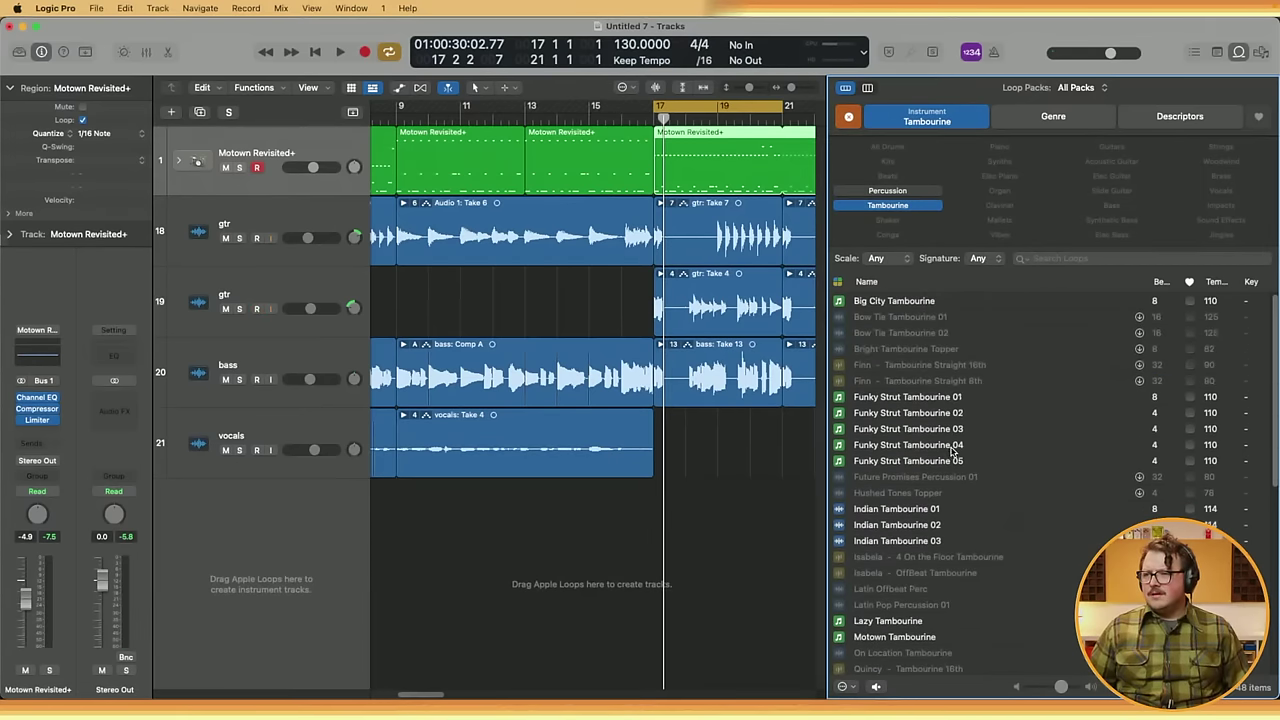
# - Audition Funky Strut Tambourine 01, Indian Tambourine 03 and Indian Tambourine 02, checking the last one alongside the song
pyautogui.click(925, 401)
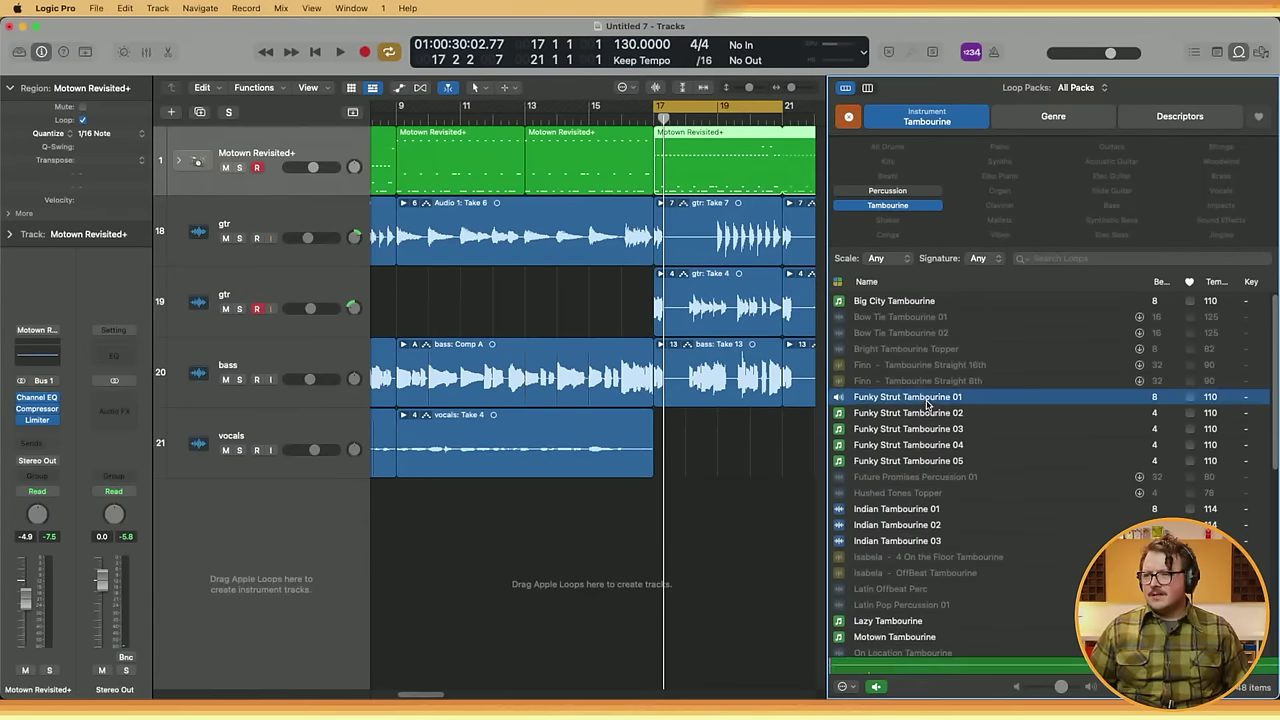
pyautogui.scroll(-3, 931, 476)
pyautogui.click(913, 475)
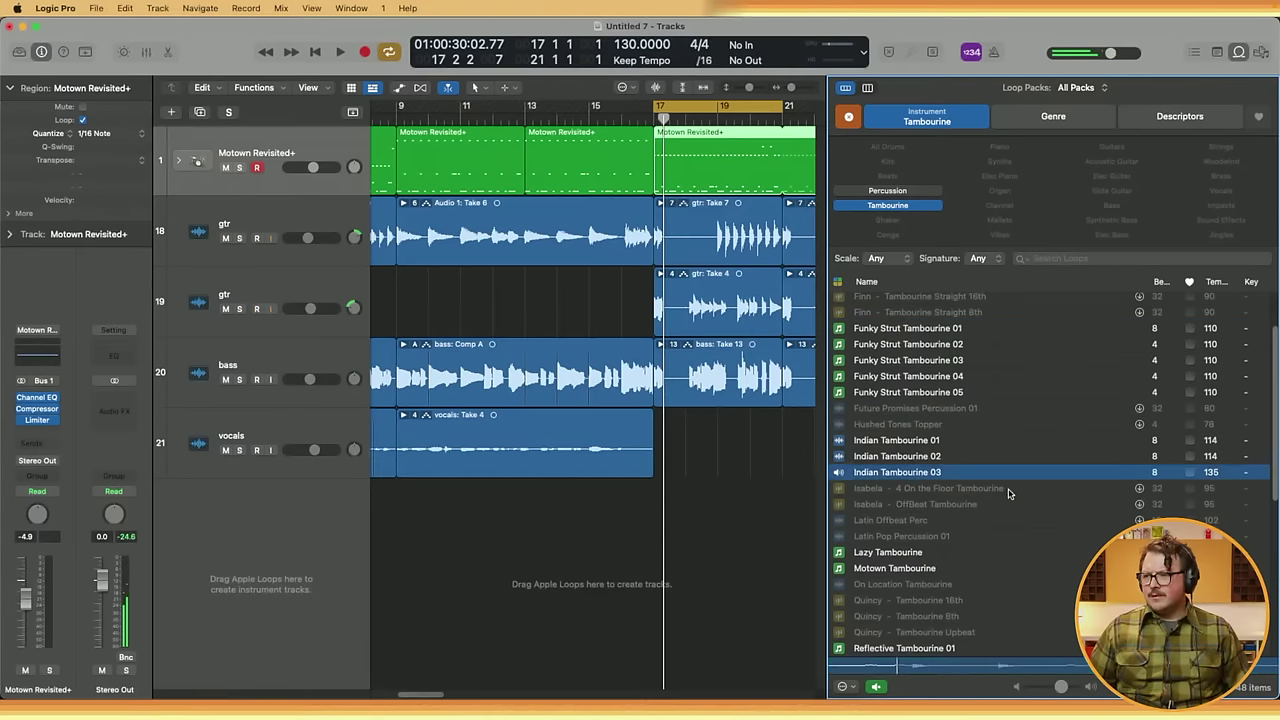
pyautogui.click(930, 457)
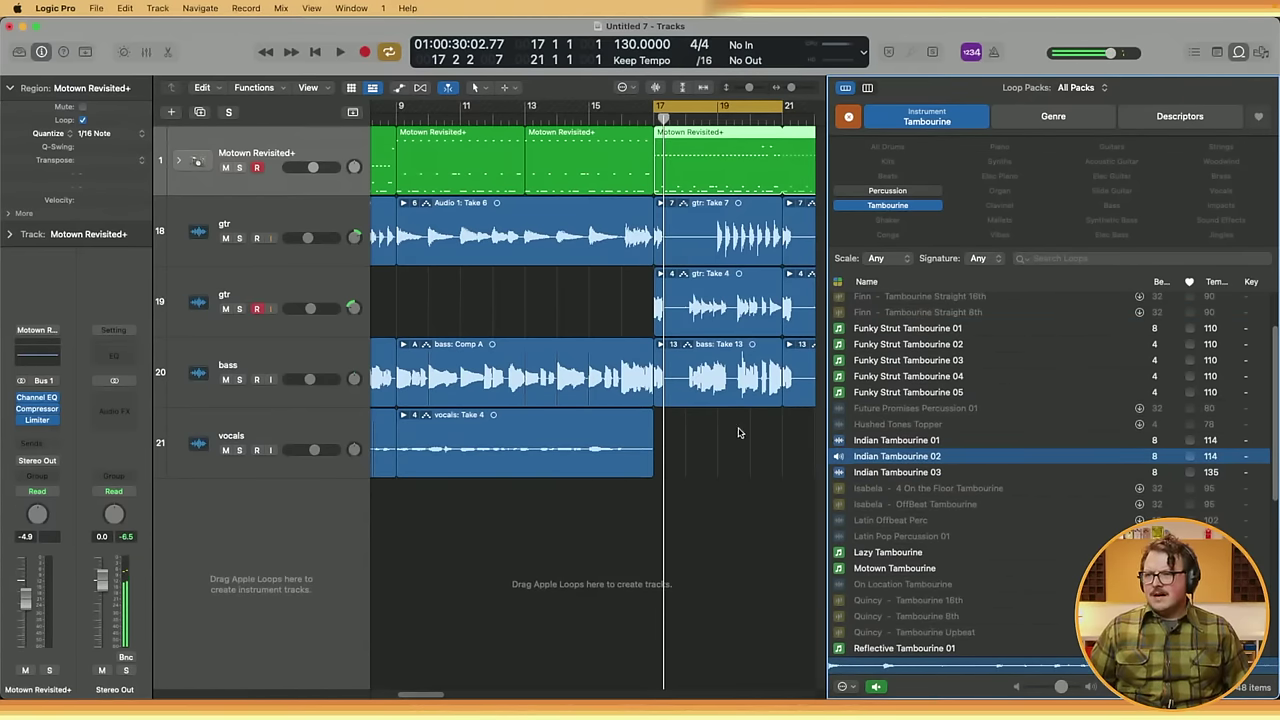
pyautogui.click(699, 507)
pyautogui.press('space')
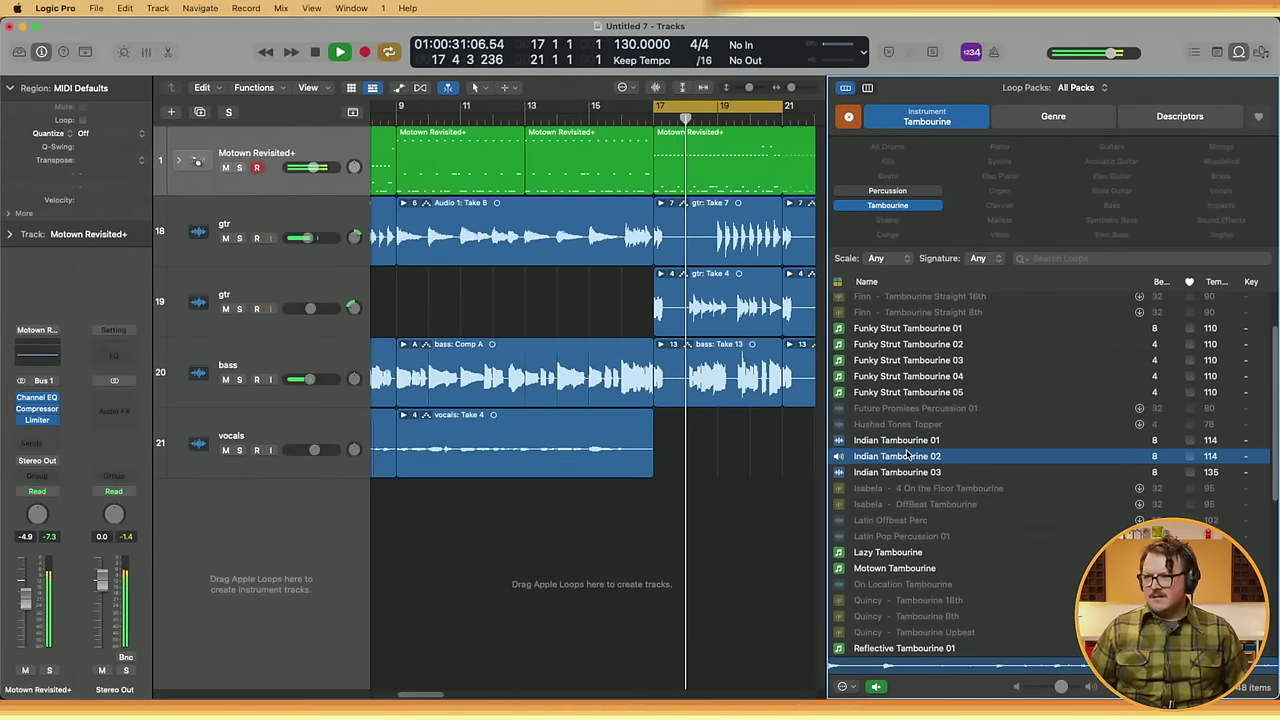
pyautogui.press('space')
# - Place the Indian Tambourine 02 loop on a new track at bar 17 and repeat it up to bar 25
pyautogui.moveTo(808, 465); pyautogui.dragTo(698, 519)
pyautogui.click(737, 525)
pyautogui.press('z')
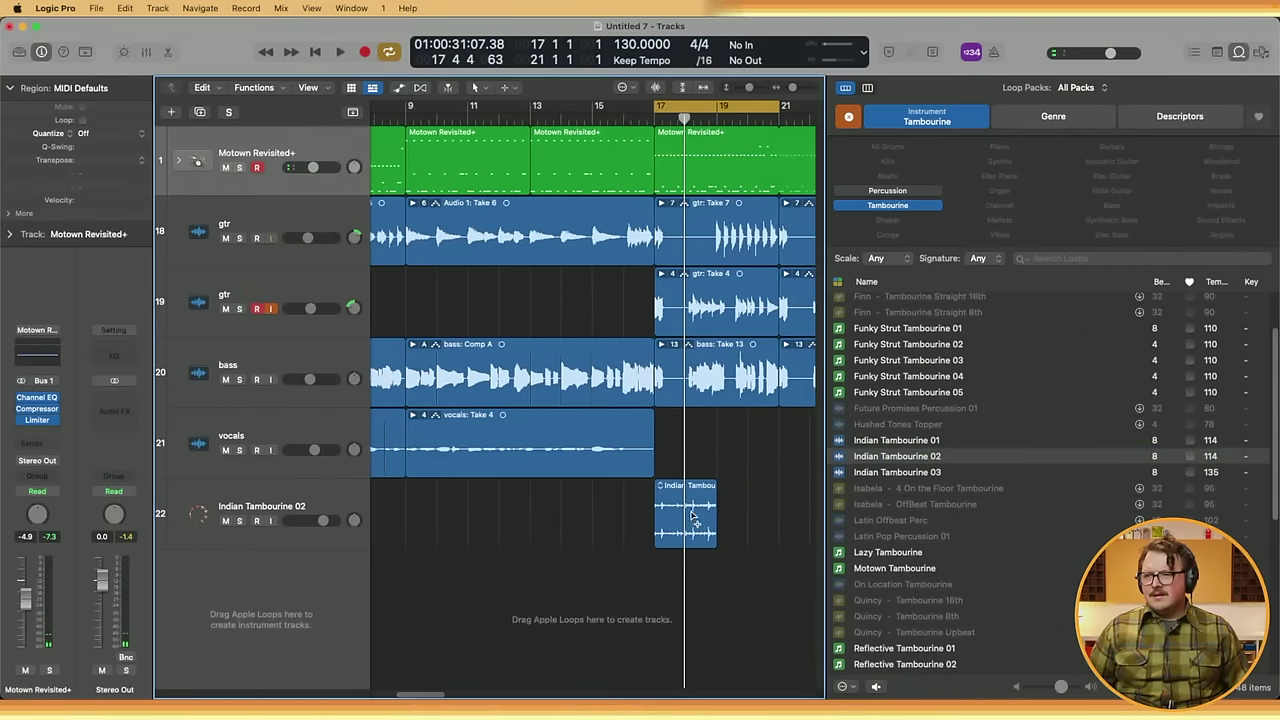
pyautogui.moveTo(557, 487); pyautogui.dragTo(632, 548)
pyautogui.press('z')
pyautogui.press('super+Left')
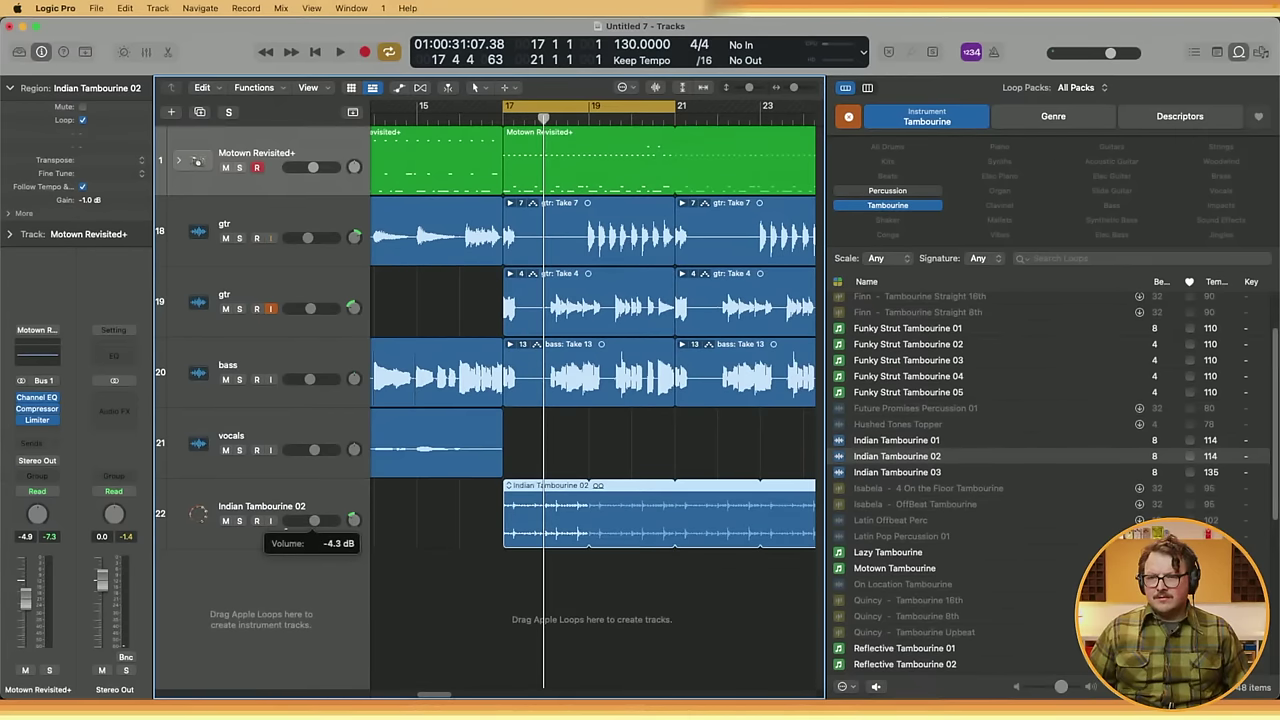
# - Lower the tambourine track's volume and play the section from bar 17 to check the balance
pyautogui.moveTo(314, 520); pyautogui.dragTo(307, 520)
pyautogui.press('space')
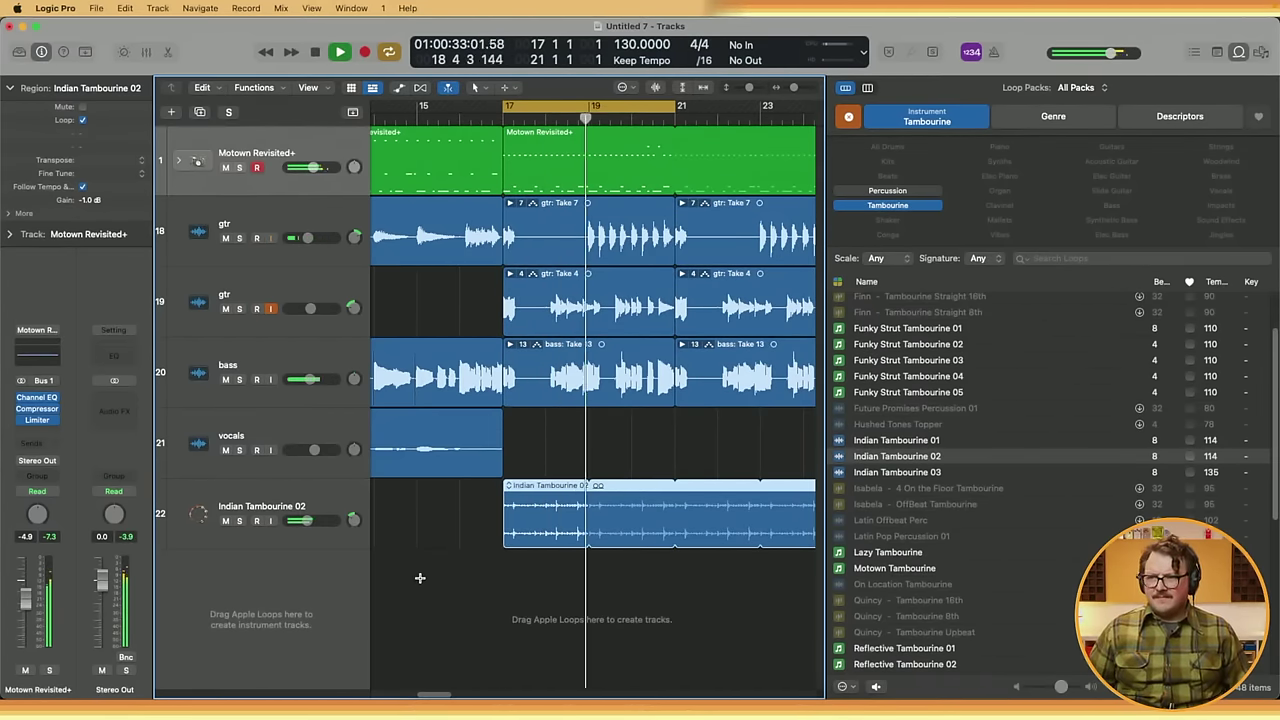
pyautogui.press('super+Up')
pyautogui.press('super+Left')
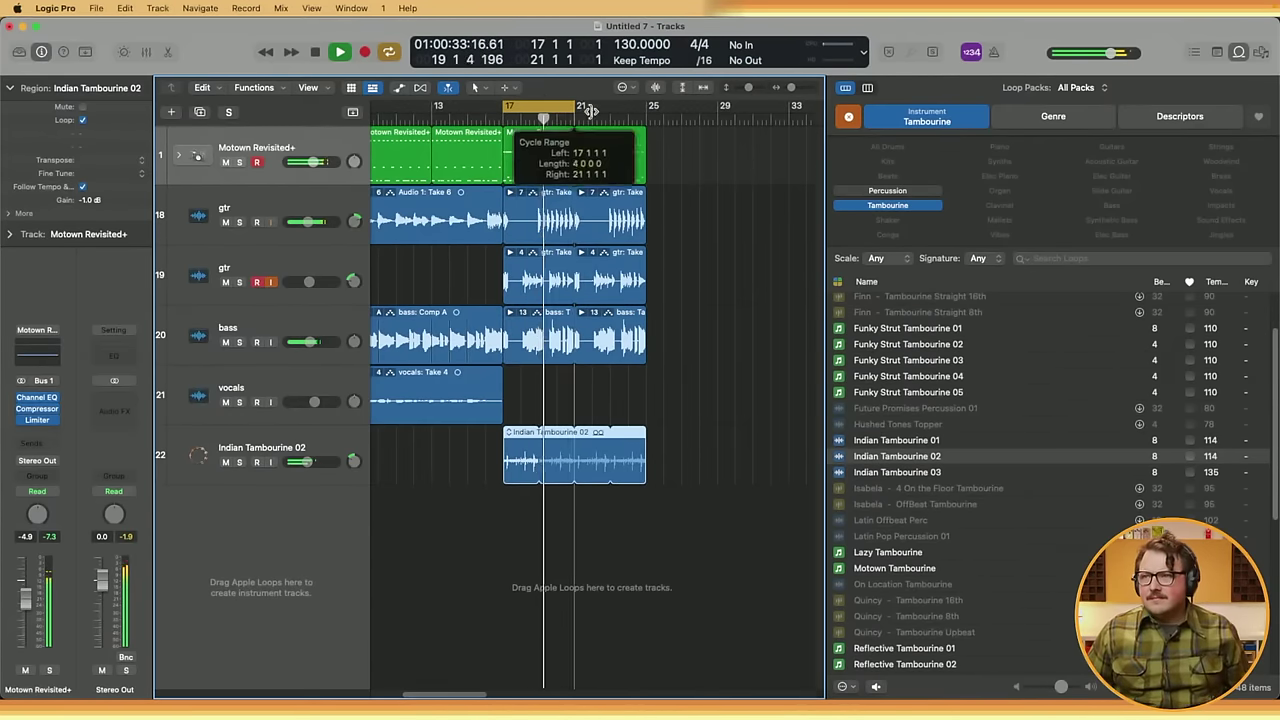
# - Extend the cycle range to bar 25, stop playback and lengthen the looped drum region to bar 27
pyautogui.moveTo(590, 110); pyautogui.dragTo(650, 110)
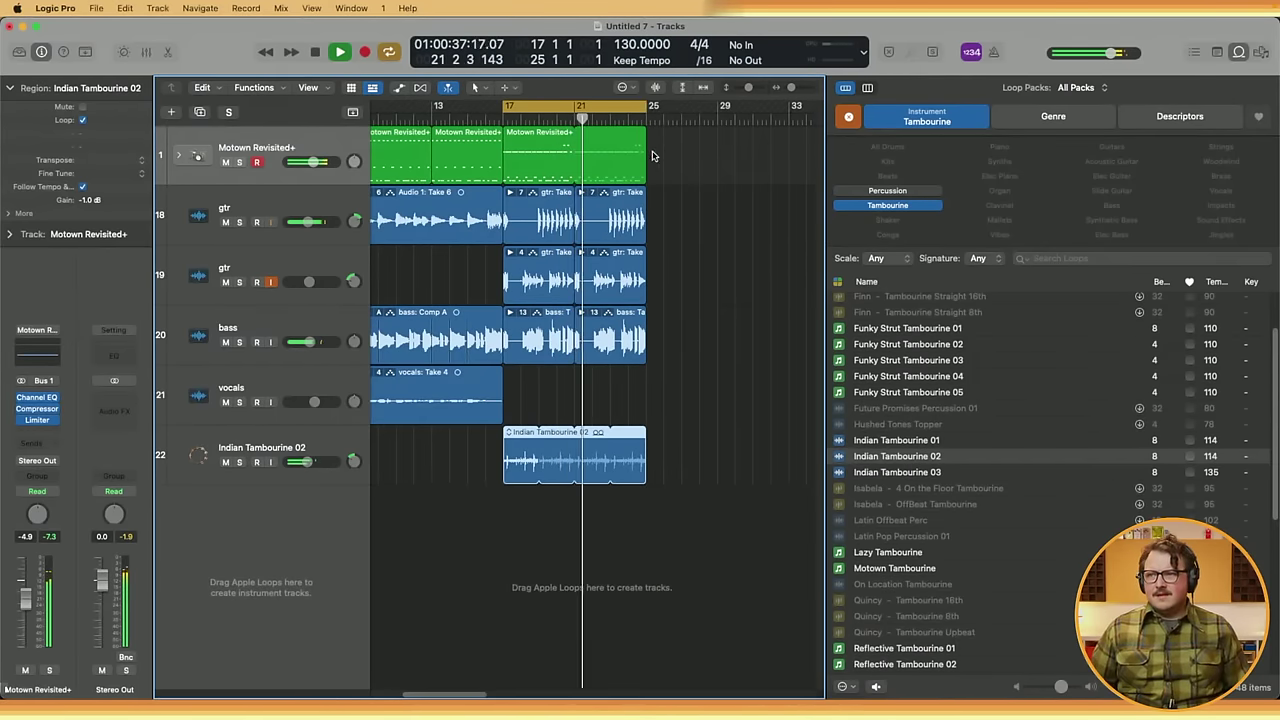
pyautogui.press('space')
pyautogui.moveTo(645, 135); pyautogui.dragTo(681, 142)
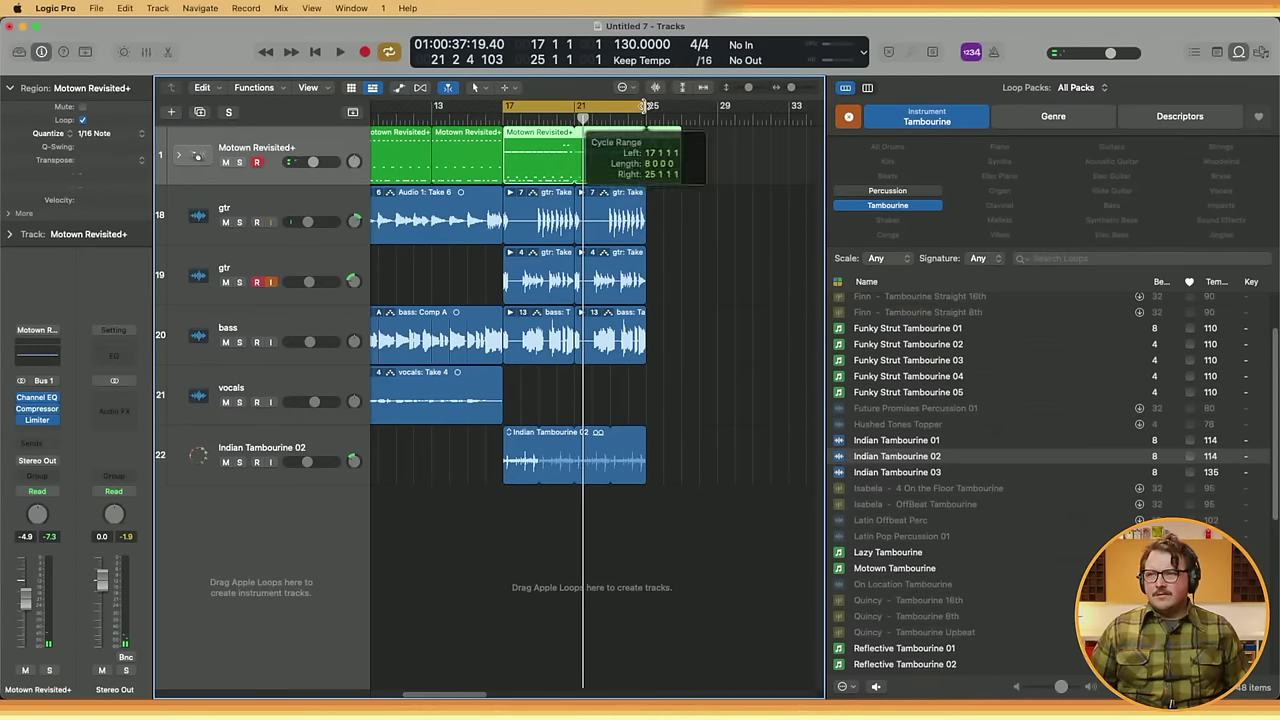
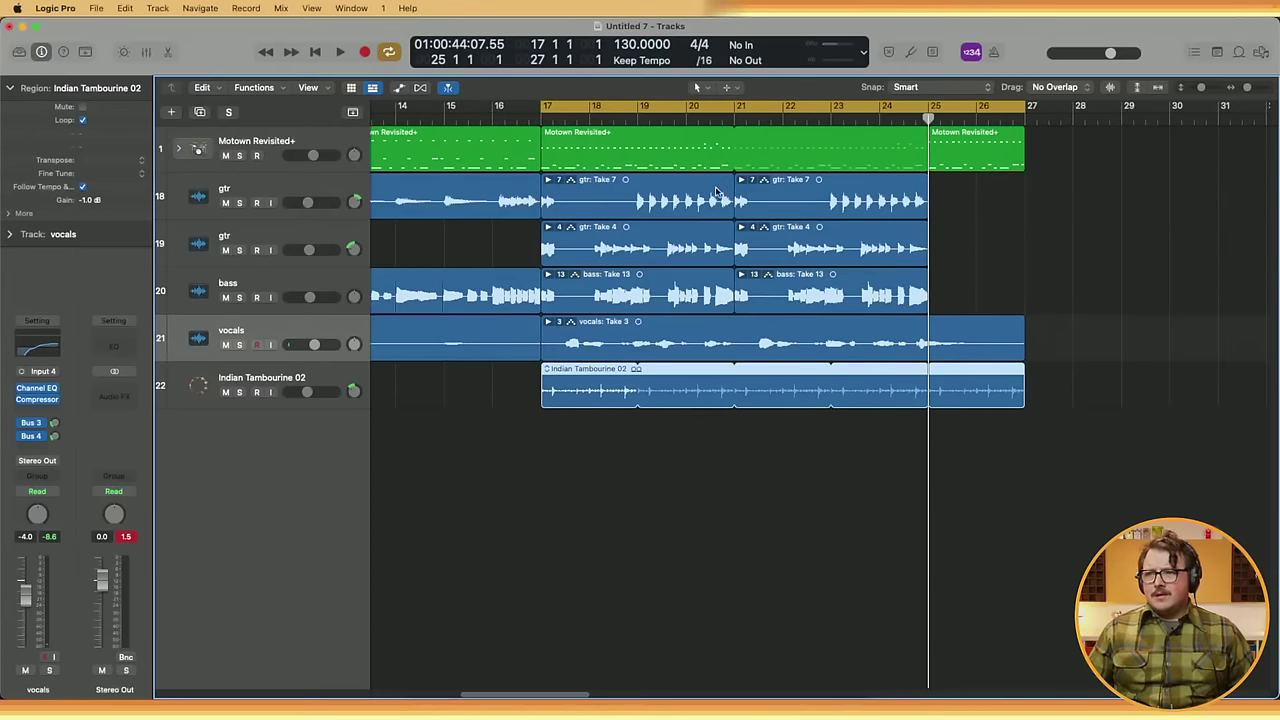
# - Extend the cycle range back to bar 1 so it spans bars 1 to 27, and play the song
pyautogui.scroll(-1, 742, 260)
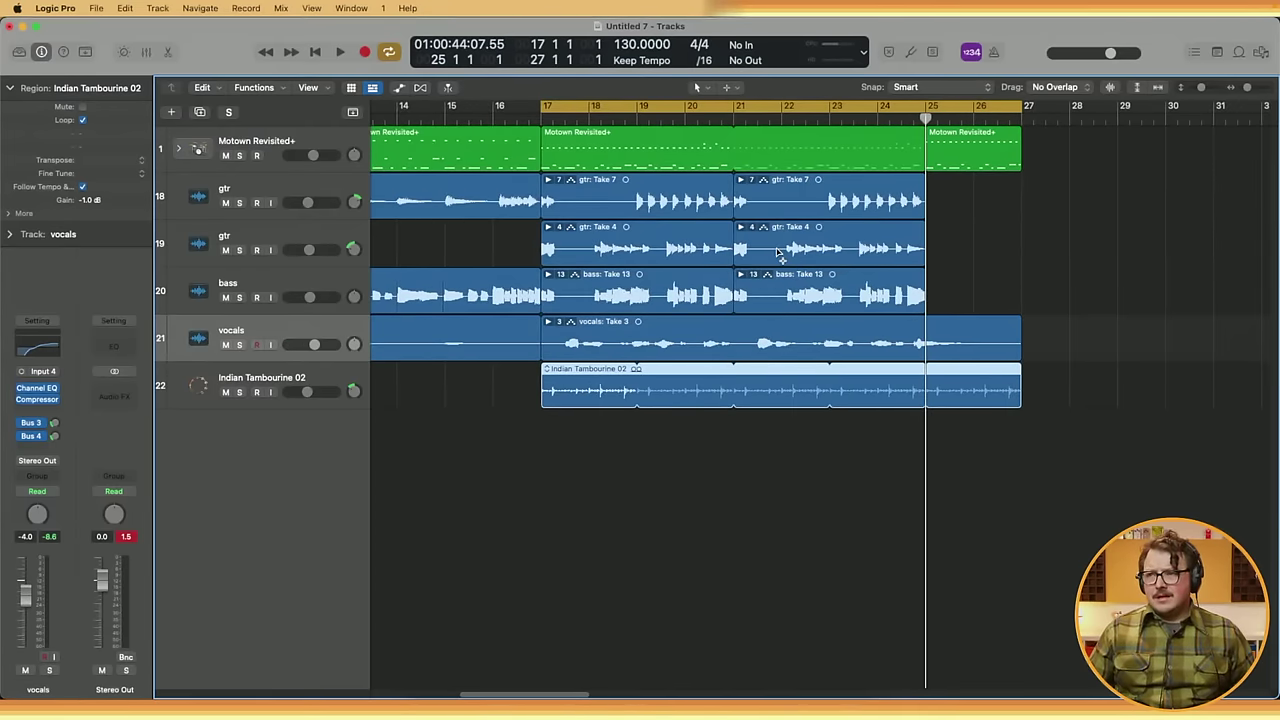
pyautogui.scroll(-5, 778, 252)
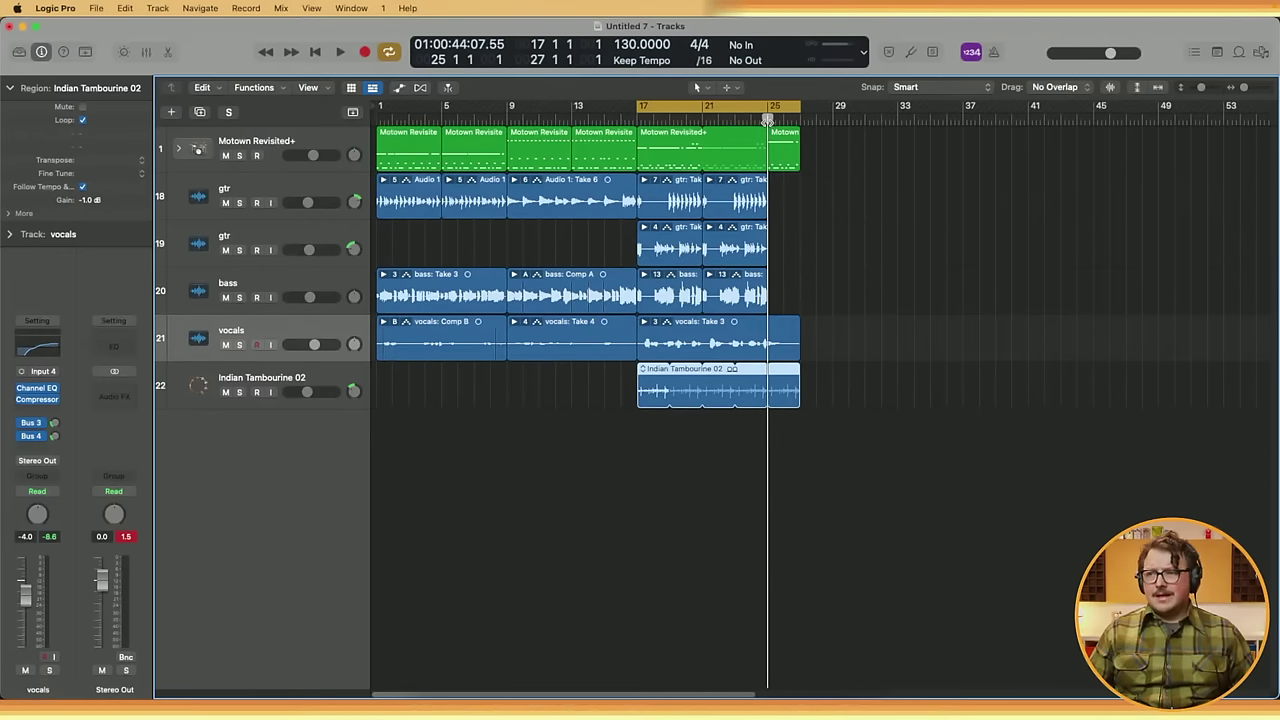
pyautogui.moveTo(634, 108); pyautogui.dragTo(800, 108)
pyautogui.press('space')
pyautogui.moveTo(710, 107); pyautogui.dragTo(305, 240)
# - Set the vocals track's volume to -4.4 dB and select its Bus 4 send during playback
pyautogui.moveTo(318, 344); pyautogui.dragTo(315, 344)
pyautogui.click(54, 436)
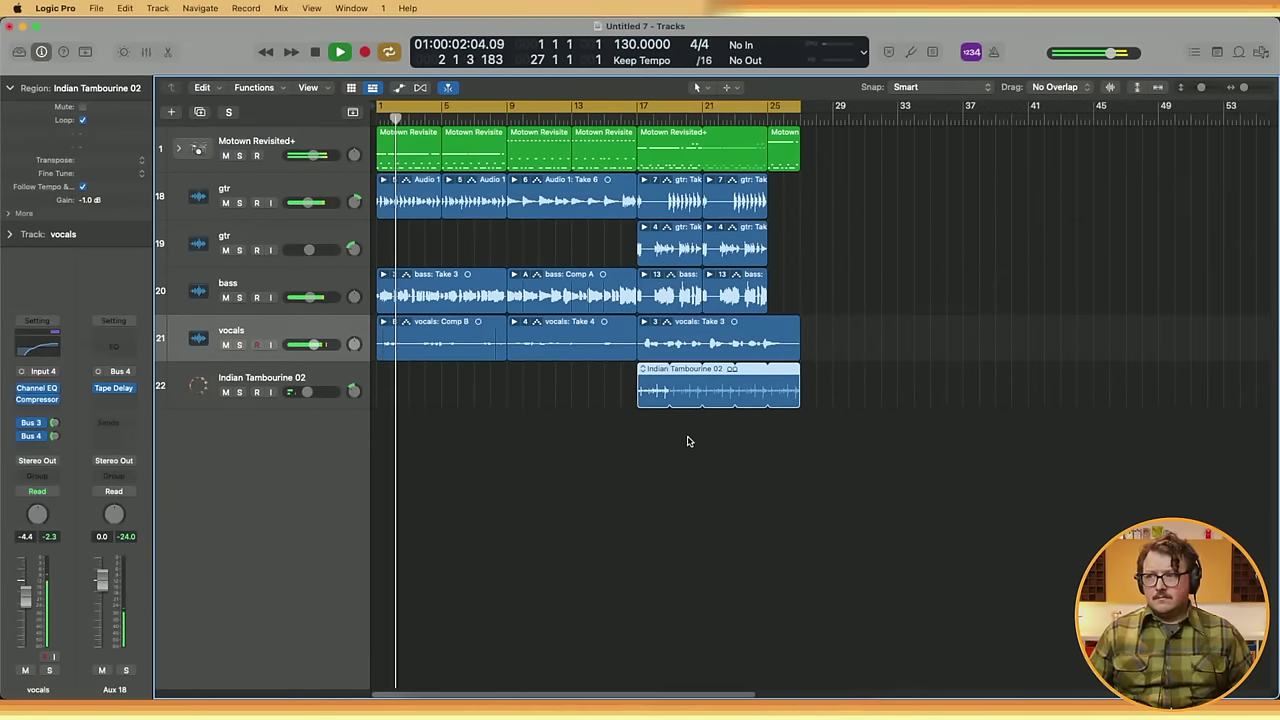
pyautogui.press('space')
# - Open the drum region at bar 25 for note editing and delete all its Ride Bell notes
pyautogui.press('super+Right')
pyautogui.press('super+Right')
pyautogui.press('super+Right')
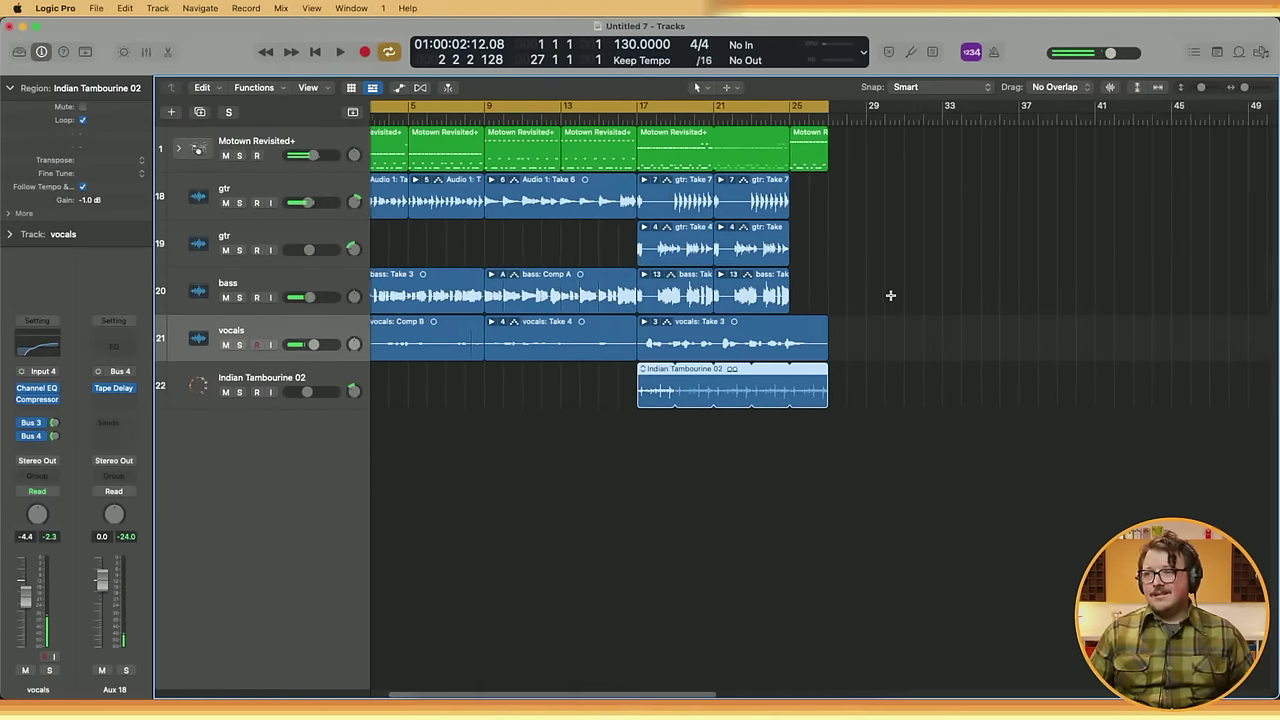
pyautogui.press('super+Right')
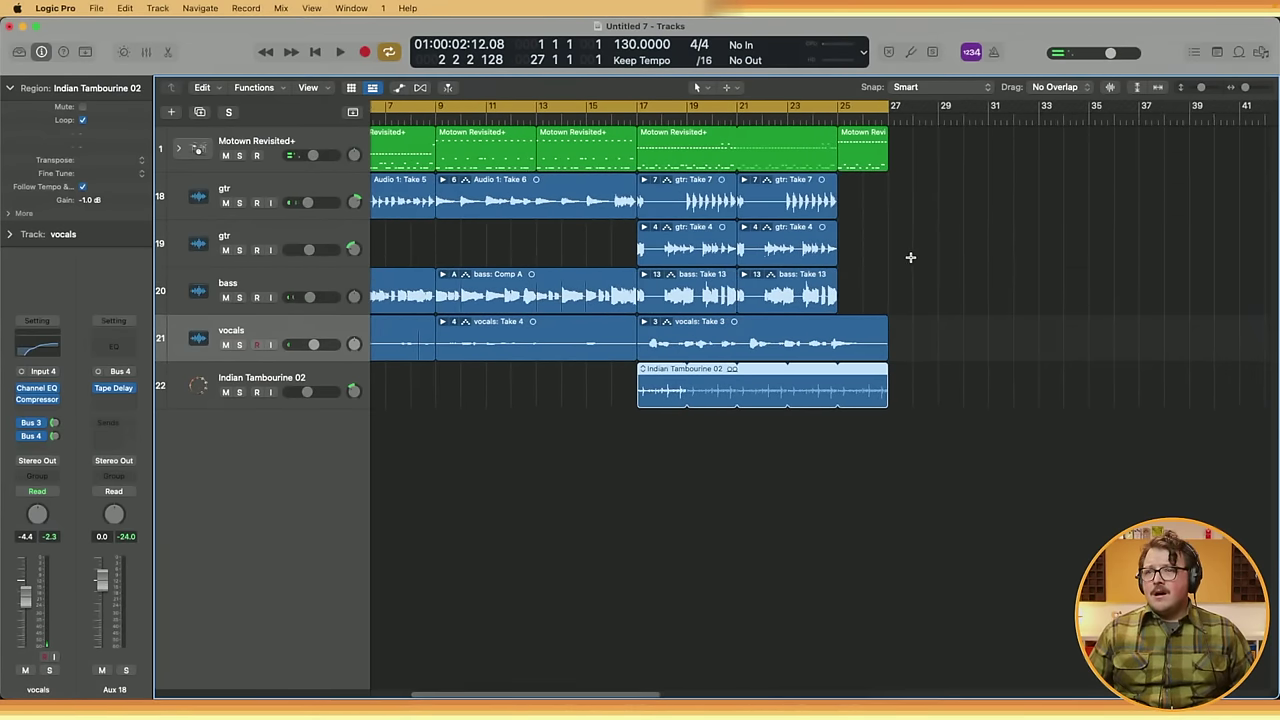
pyautogui.hscroll(5, 908, 214)
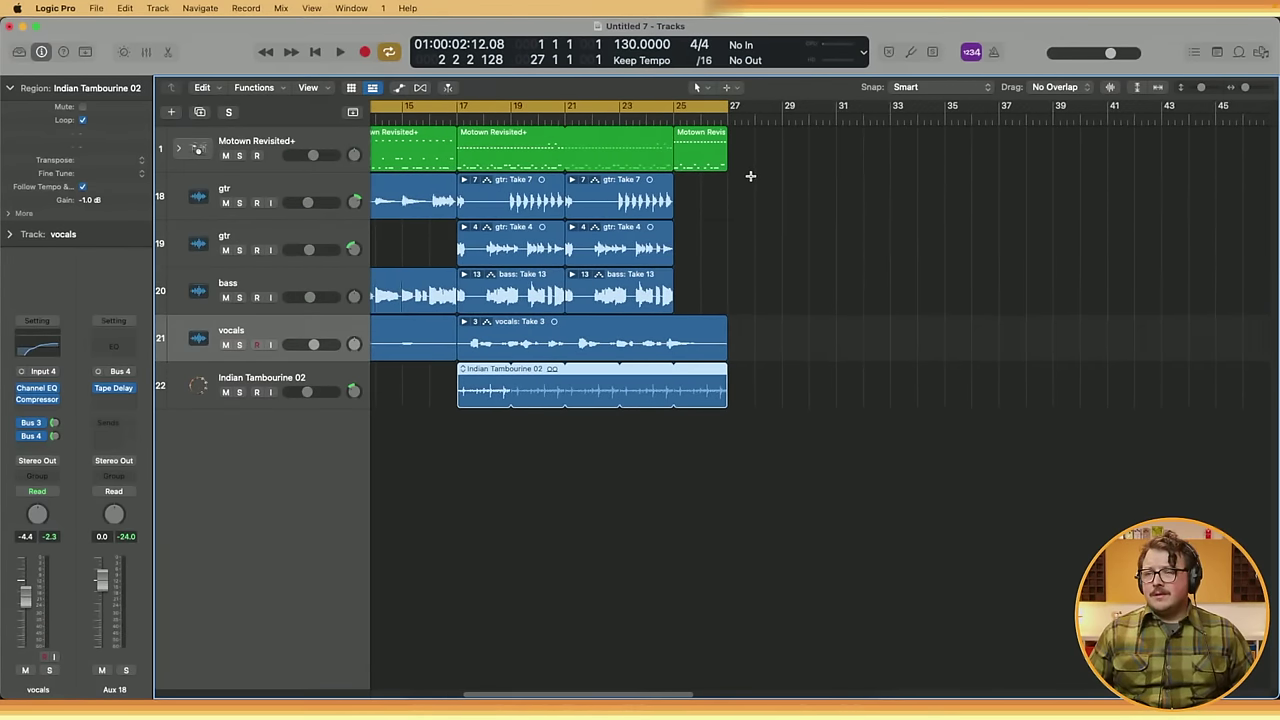
pyautogui.press('super+Down')
pyautogui.click(686, 151)
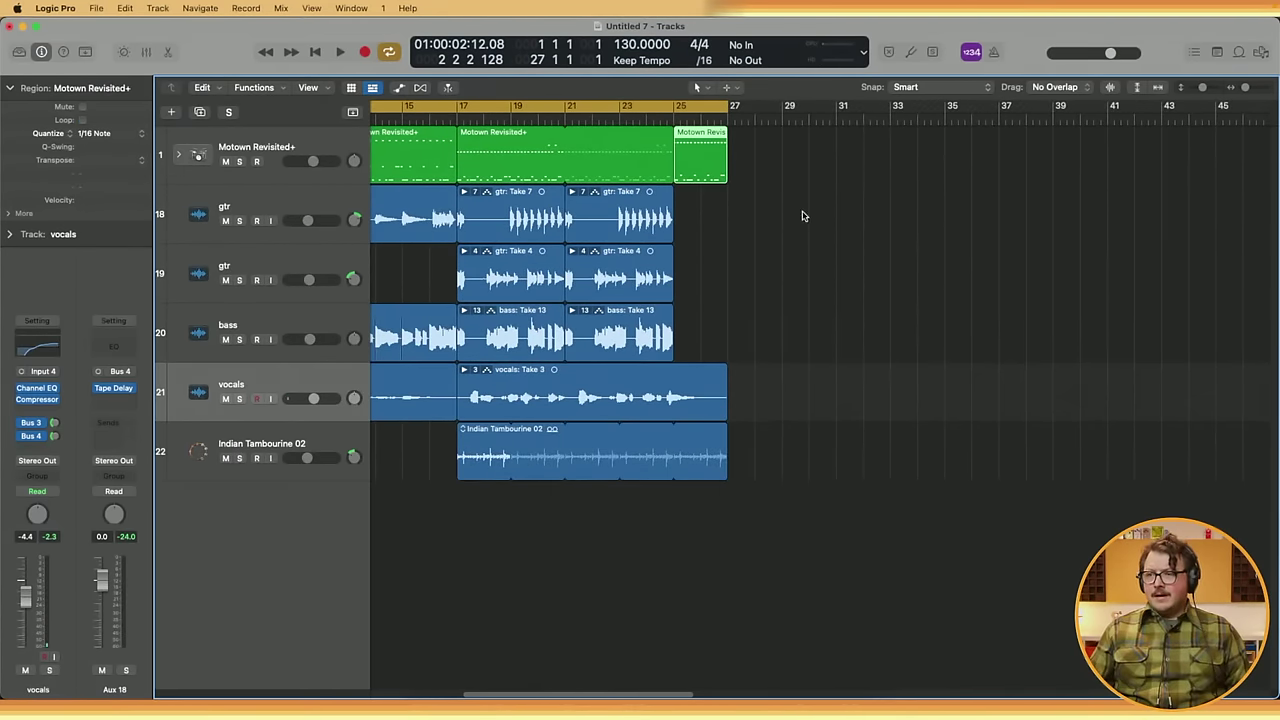
pyautogui.doubleClick(694, 168)
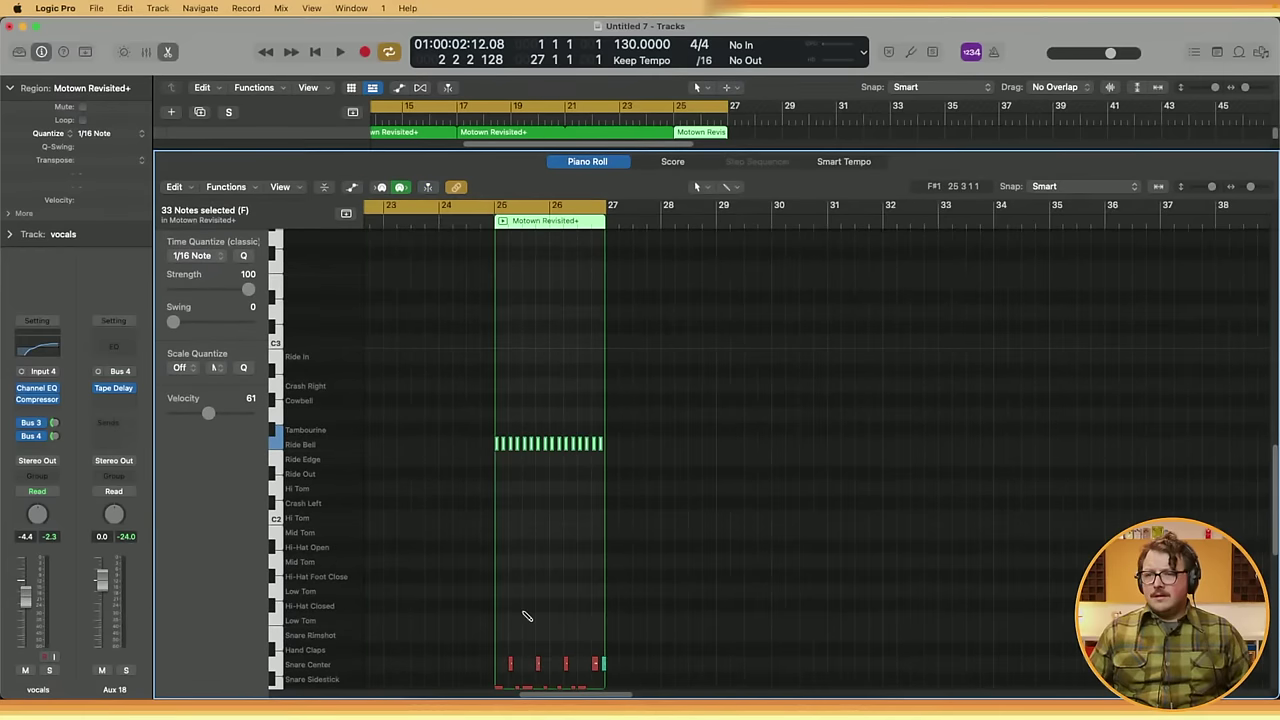
pyautogui.moveTo(703, 511); pyautogui.dragTo(442, 380)
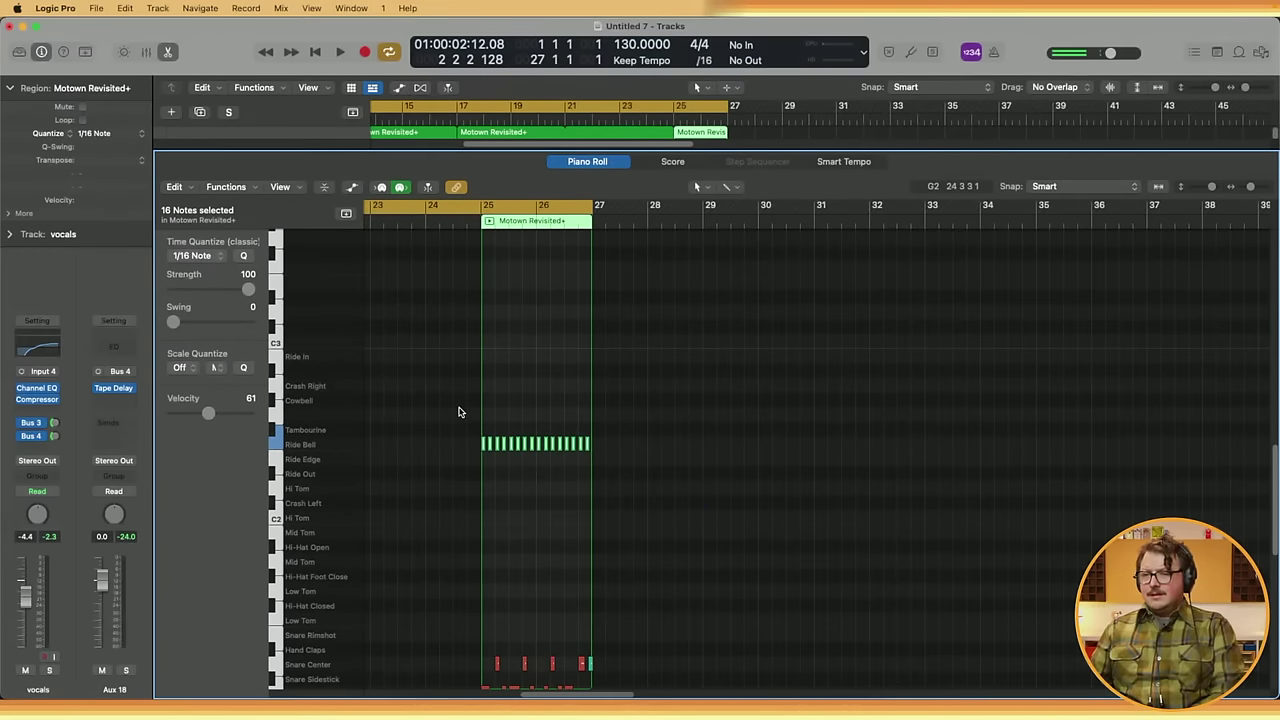
pyautogui.press('Delete')
# - Delete the final snare note in bar 26 and move the four remaining Snare Center notes down to Snare Sidestick
pyautogui.scroll(-3, 586, 497)
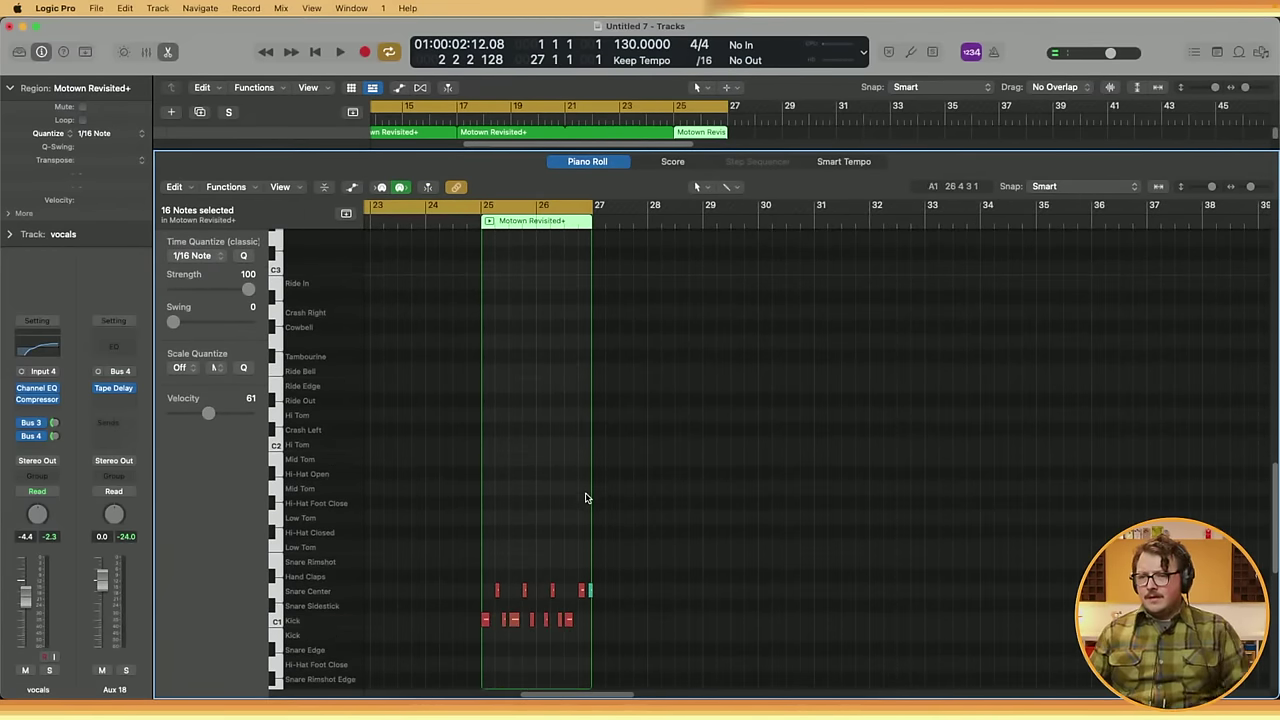
pyautogui.moveTo(662, 589); pyautogui.dragTo(589, 604)
pyautogui.moveTo(671, 574); pyautogui.dragTo(436, 595)
pyautogui.hotkey('alt', 'Down')
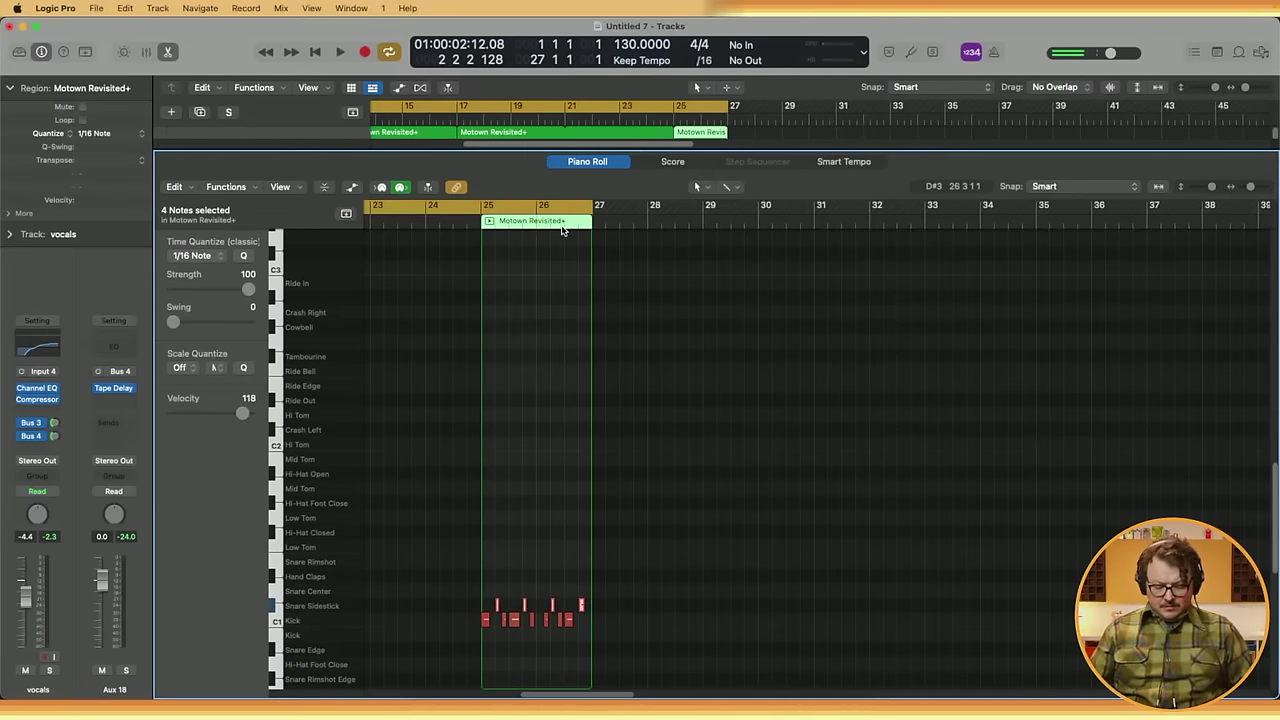
# - Close the note editor and place the playhead at bar 23 of the arrangement
pyautogui.press('p')
pyautogui.click(623, 123)
pyautogui.hscroll(-5, 623, 123)
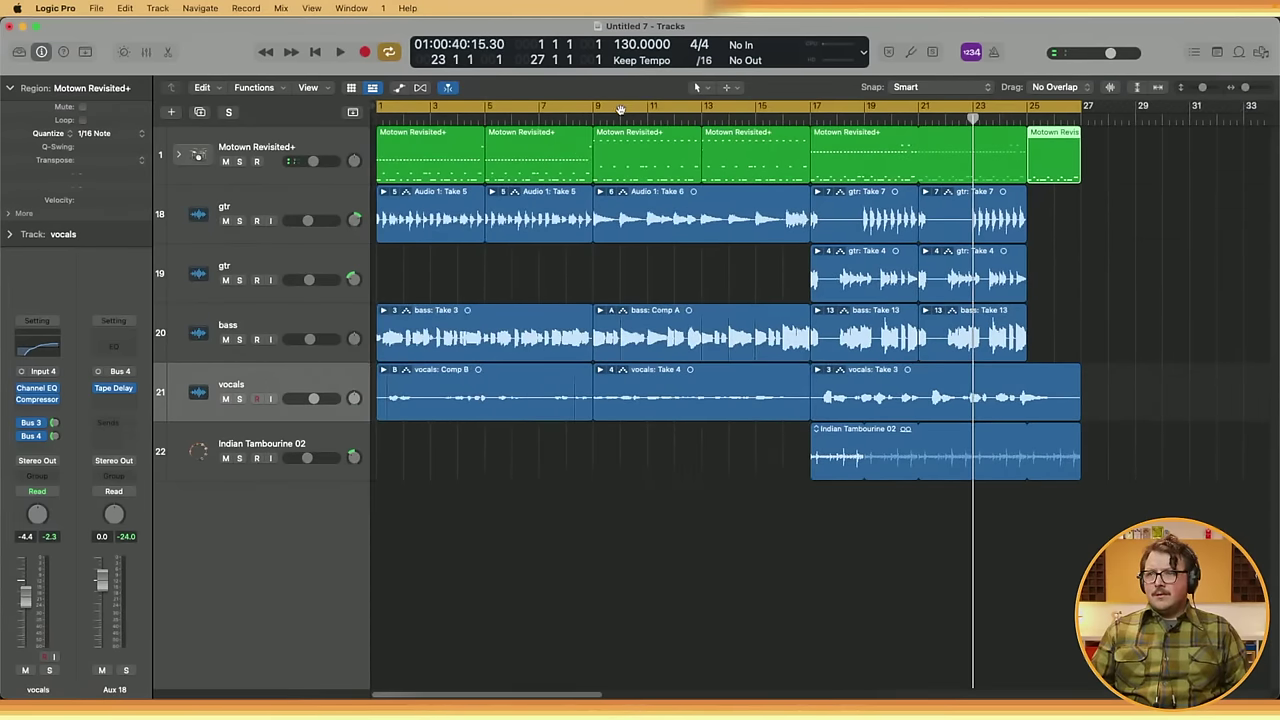
# - Play the ending from bar 23 with the cycle range re-enabled and lower the vocals track's volume to -4.9 dB
pyautogui.click(621, 110)
pyautogui.press('space')
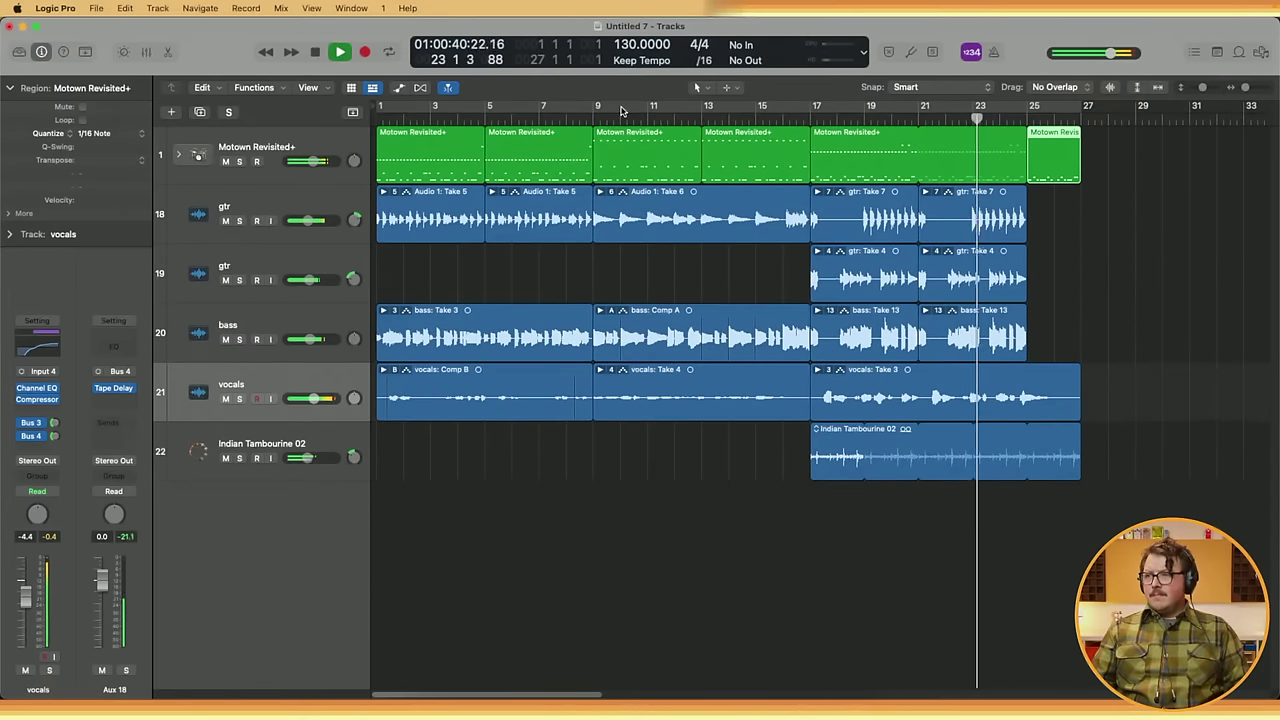
pyautogui.press('c')
pyautogui.moveTo(319, 403); pyautogui.dragTo(314, 403)
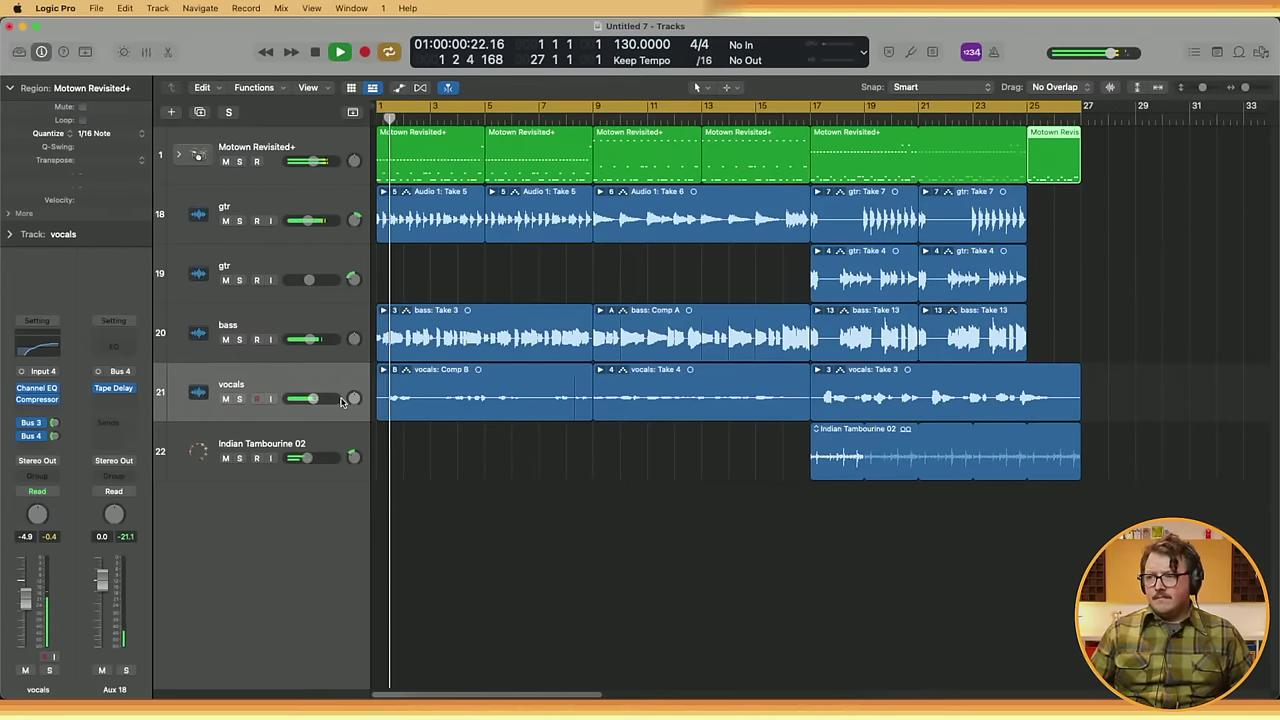
pyautogui.click(618, 589)
pyautogui.press('space')
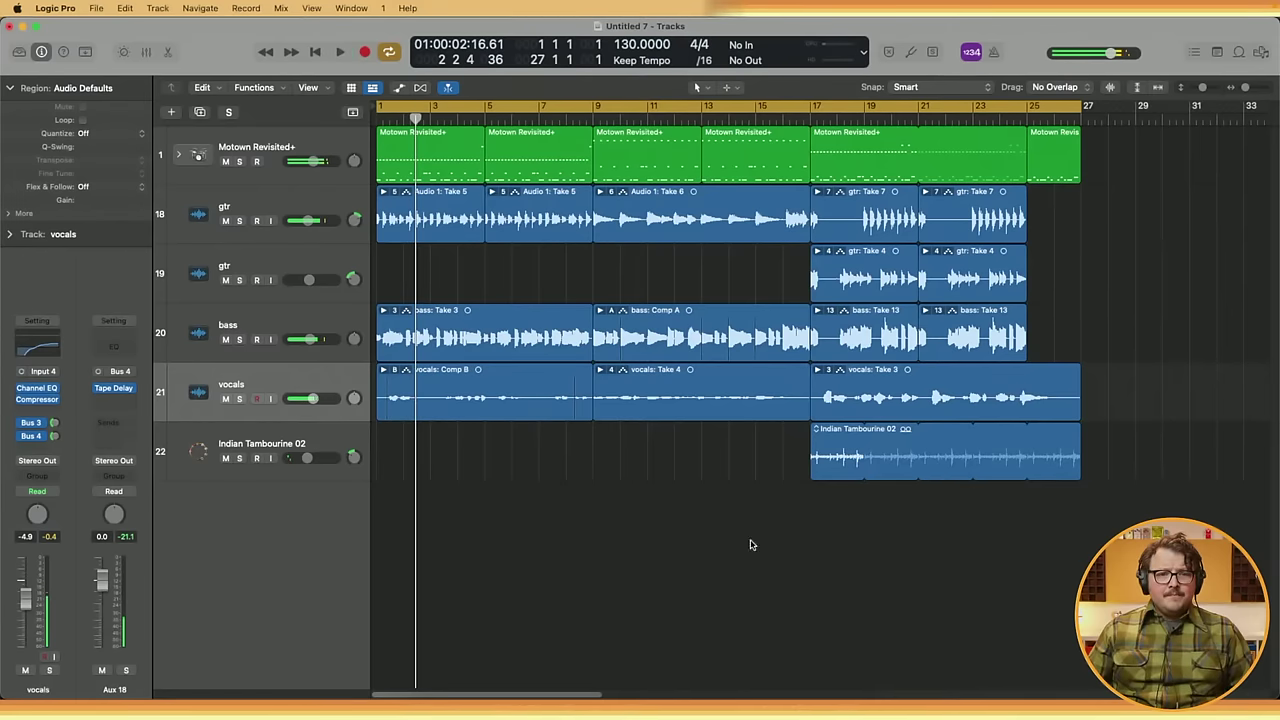
# - Shorten the cycle range to end at bar 25 and audition the jump back to bar 1, playing from bar 21
pyautogui.scroll(3, 1139, 308)
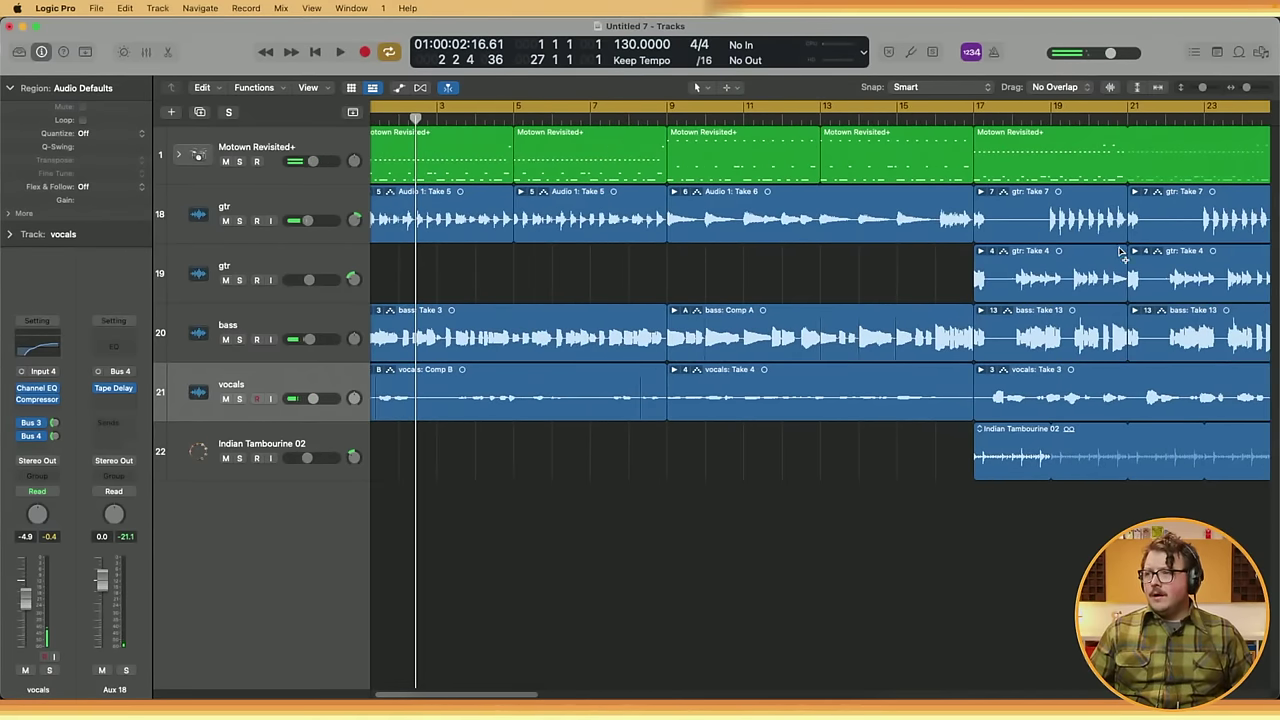
pyautogui.scroll(-2, 1114, 251)
pyautogui.hscroll(3, 1121, 253)
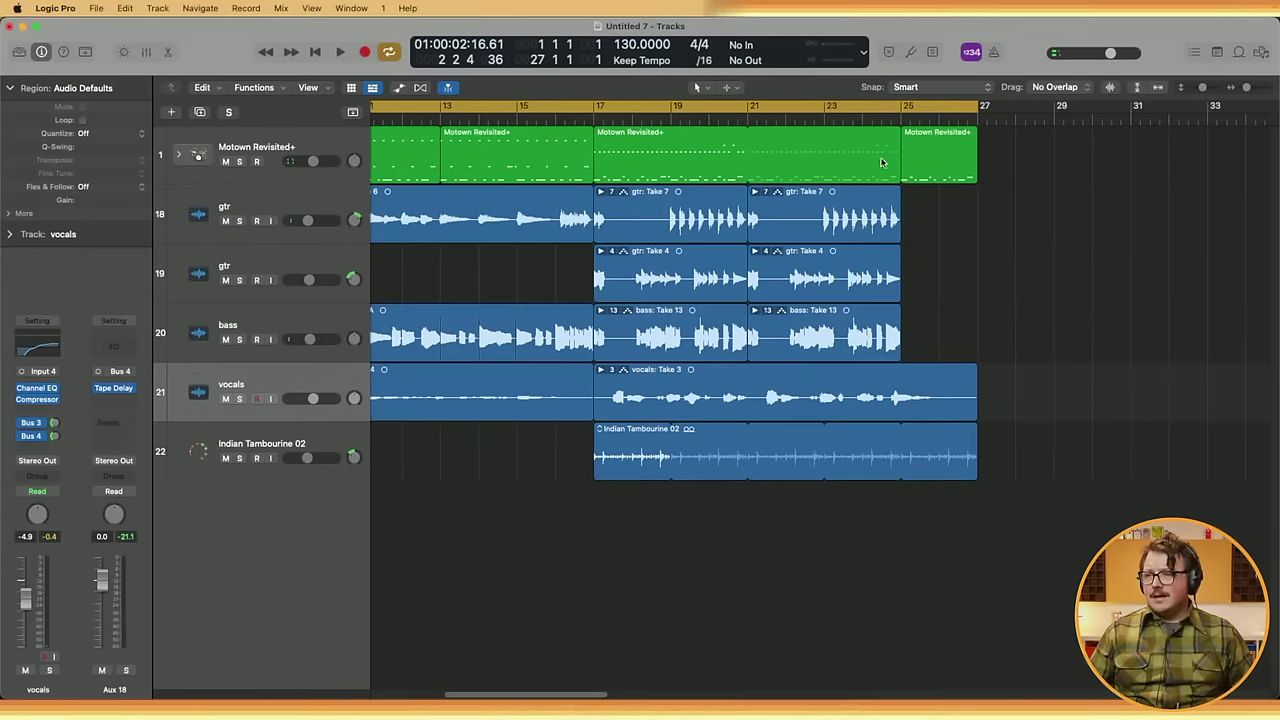
pyautogui.scroll(-2, 881, 162)
pyautogui.hscroll(-5, 889, 277)
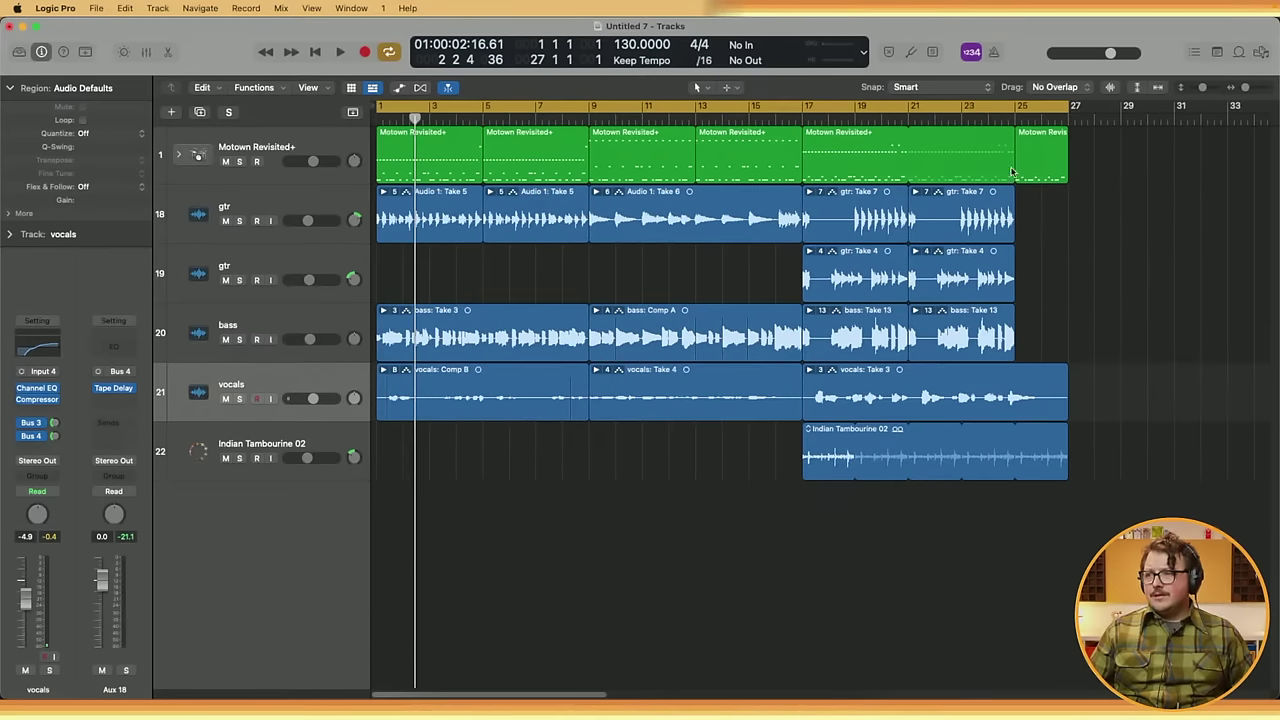
pyautogui.moveTo(1044, 106); pyautogui.dragTo(1055, 110)
pyautogui.click(910, 112)
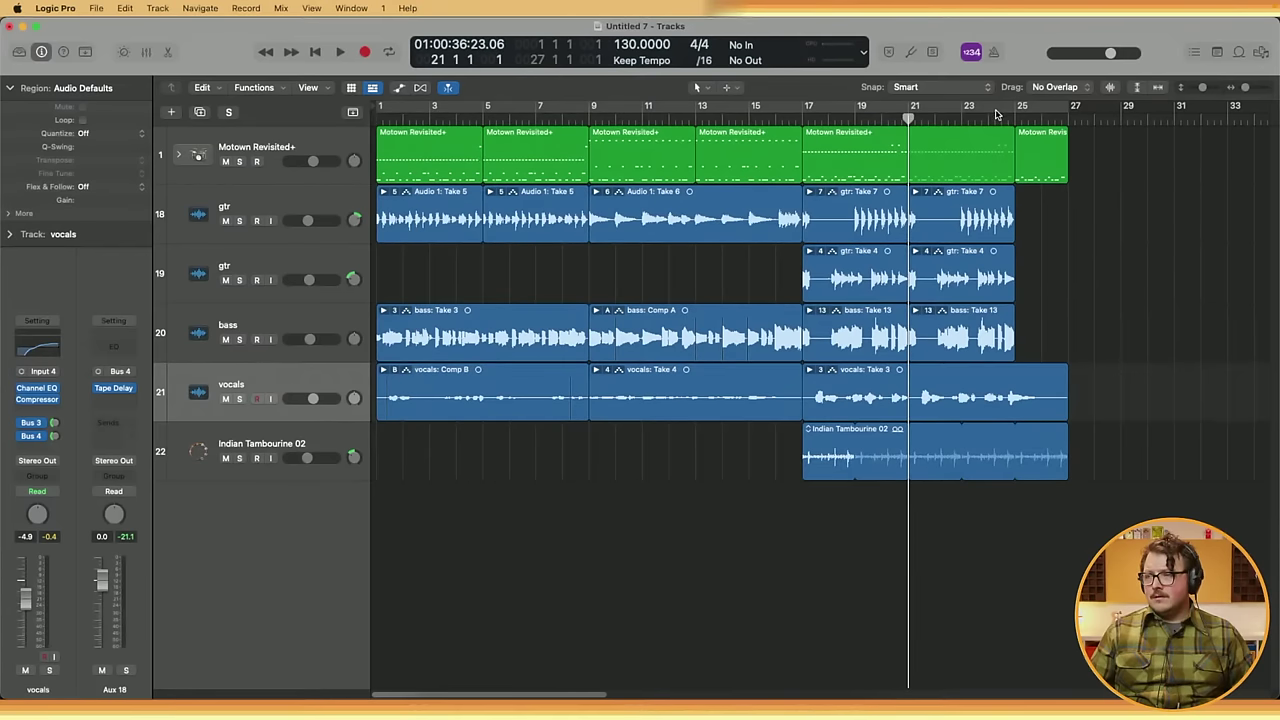
pyautogui.click(1038, 110)
pyautogui.moveTo(1072, 106); pyautogui.dragTo(1020, 112)
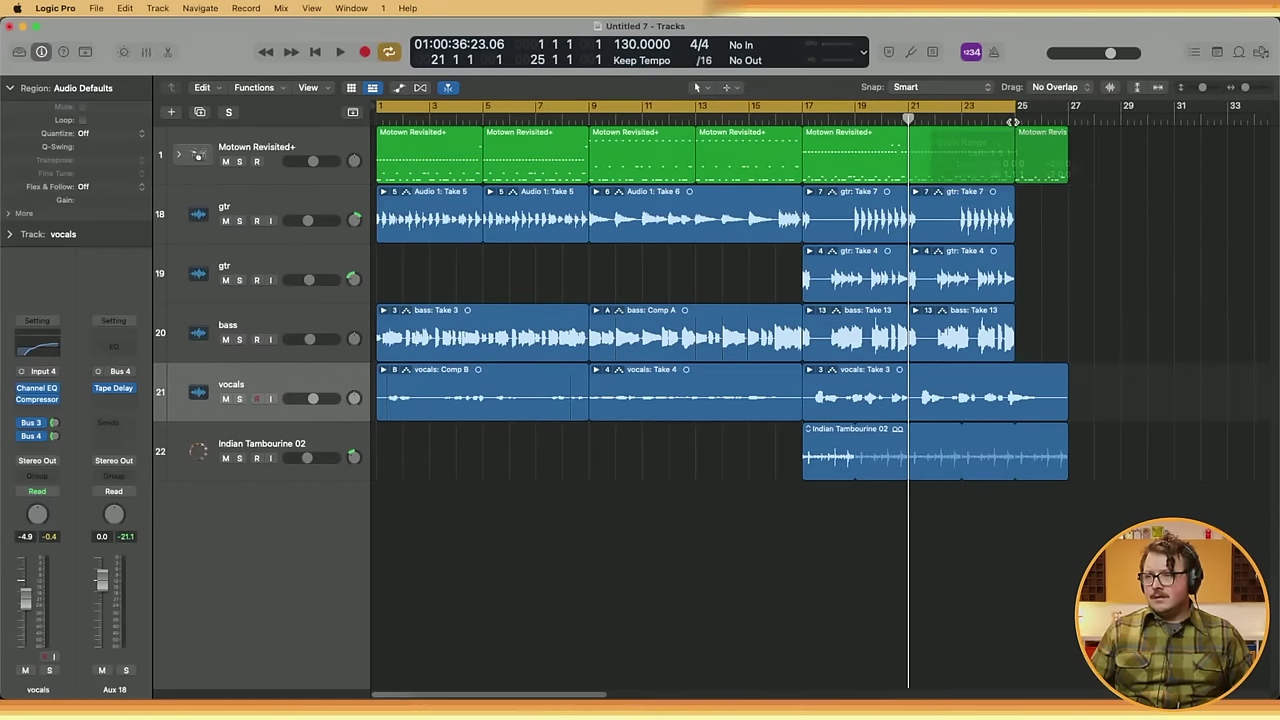
pyautogui.press('c')
pyautogui.press('space')
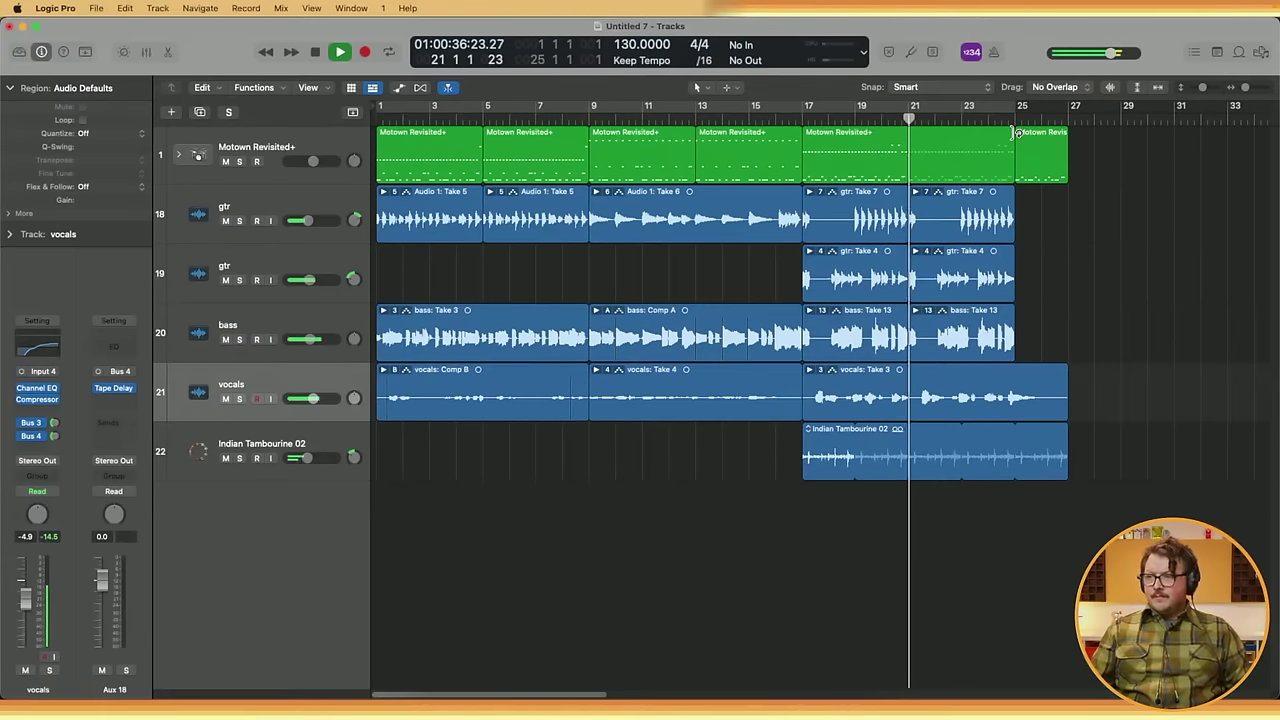
pyautogui.click(1040, 114)
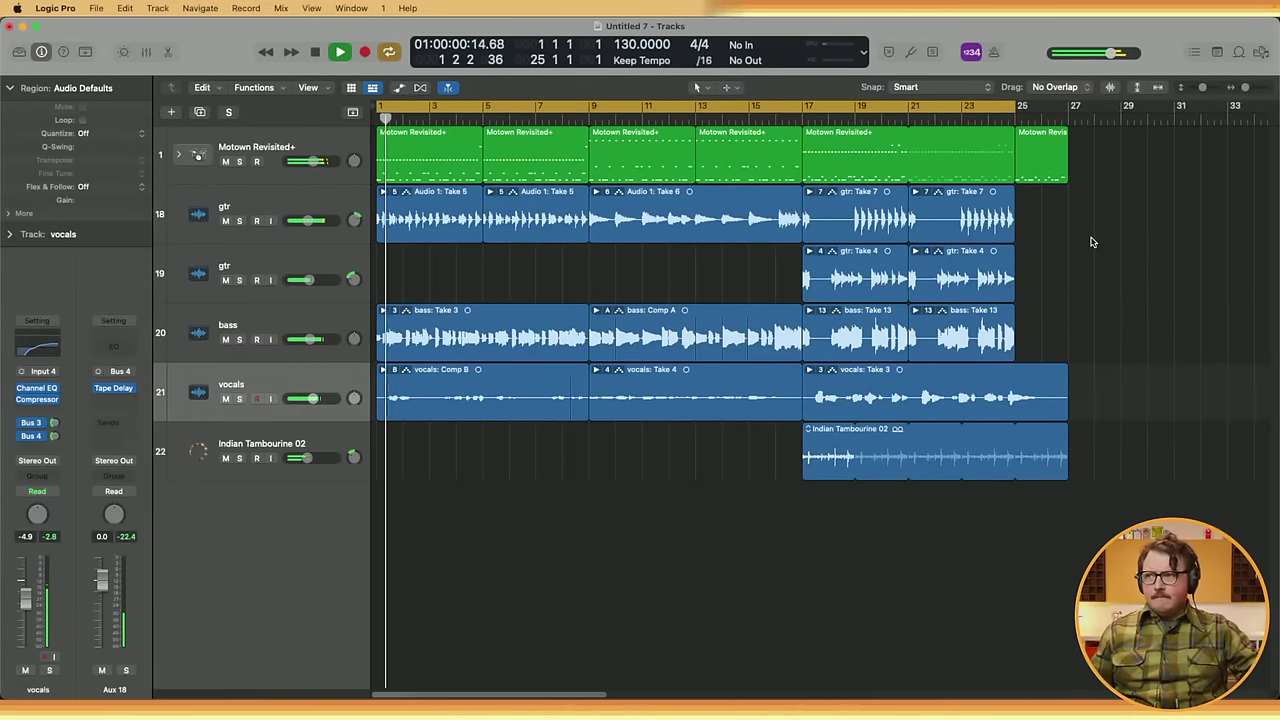
pyautogui.press('space')
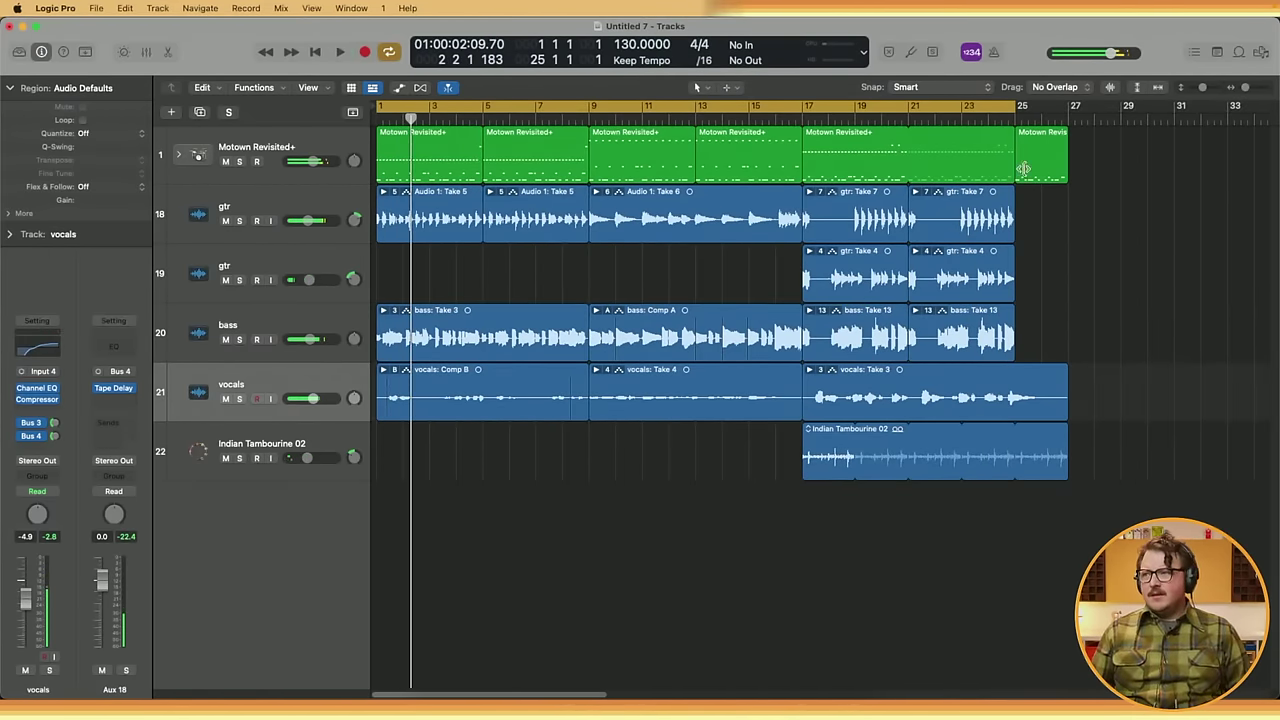
# - Audition the loop from bar 24 with the cycle range ending at bar 26, and set the range's end to bar 27
pyautogui.moveTo(1014, 104)
pyautogui.mouseDown()
pyautogui.moveTo(1037, 104)
pyautogui.moveTo(1014, 121)
pyautogui.mouseUp()
pyautogui.click(998, 106)
pyautogui.click(990, 118)
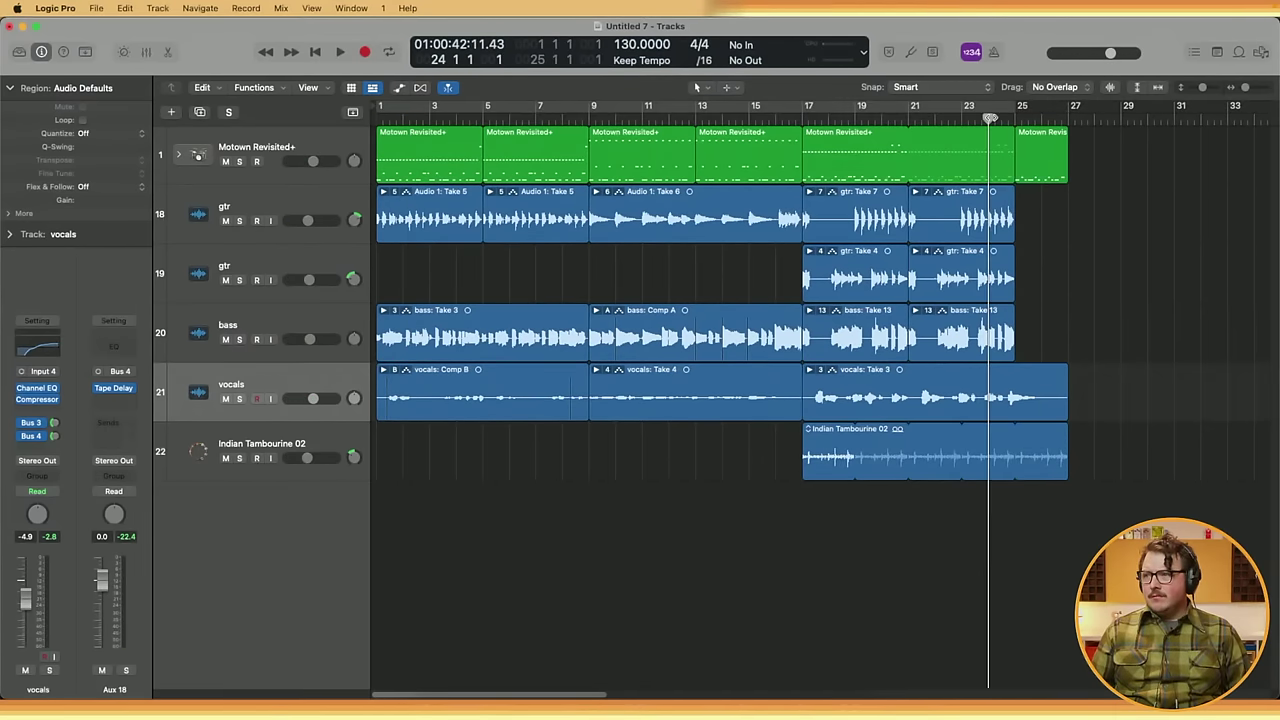
pyautogui.click(1018, 106)
pyautogui.moveTo(1014, 106); pyautogui.dragTo(1042, 108)
pyautogui.press('space')
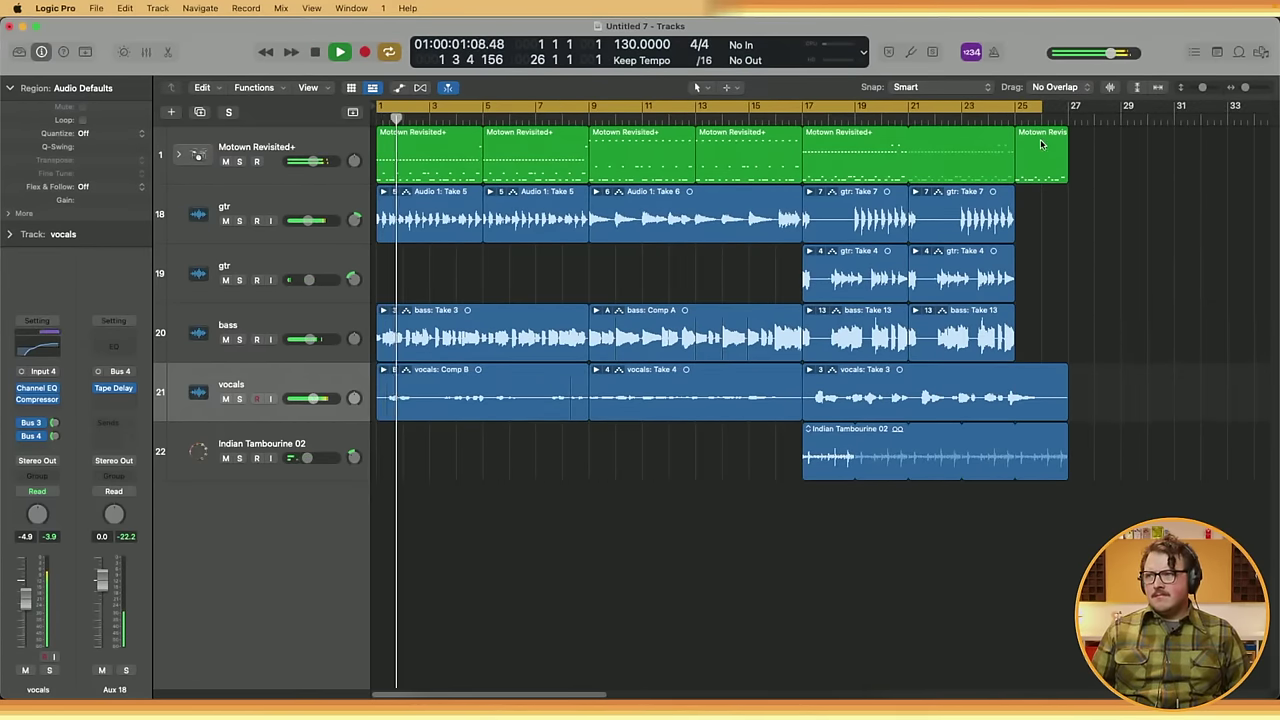
pyautogui.press('space')
pyautogui.moveTo(1048, 106); pyautogui.dragTo(1066, 124)
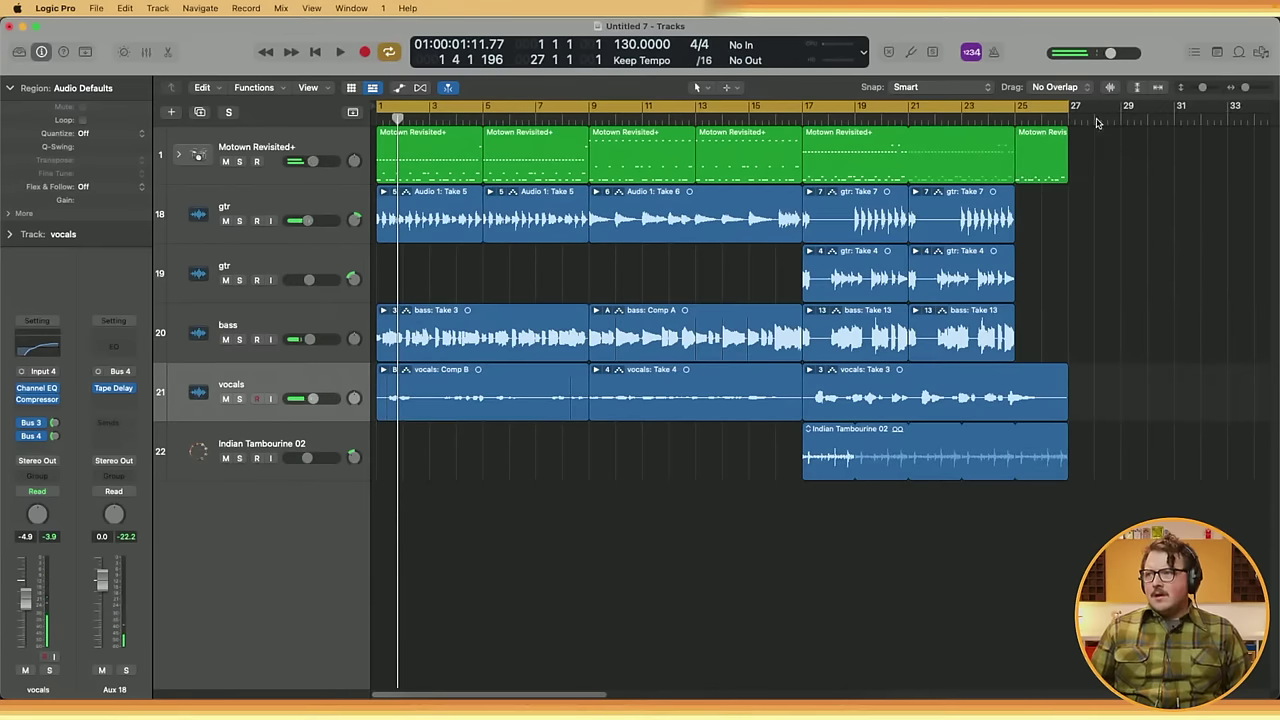
# - Play the ending from bar 24 with cycling off, and loop the last guitar and bass regions slightly past bar 25
pyautogui.click(997, 113)
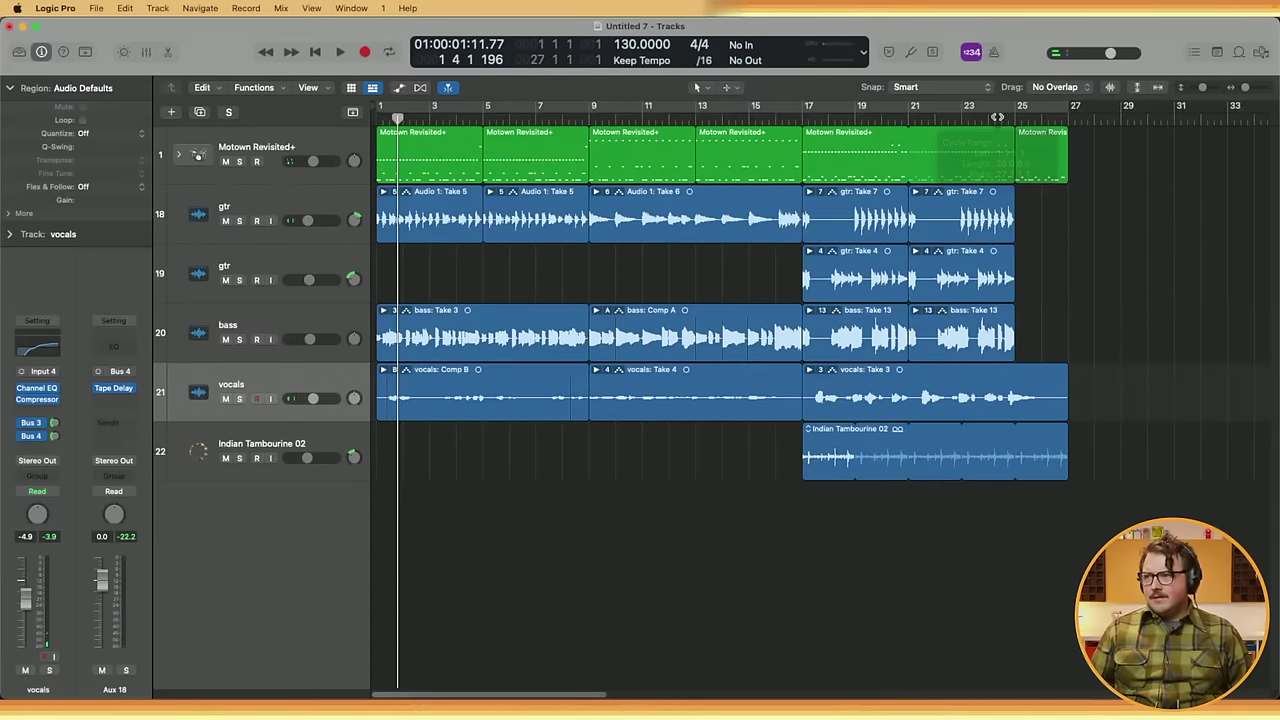
pyautogui.click(989, 120)
pyautogui.press('space')
pyautogui.press('super+Right')
pyautogui.press('super+Right')
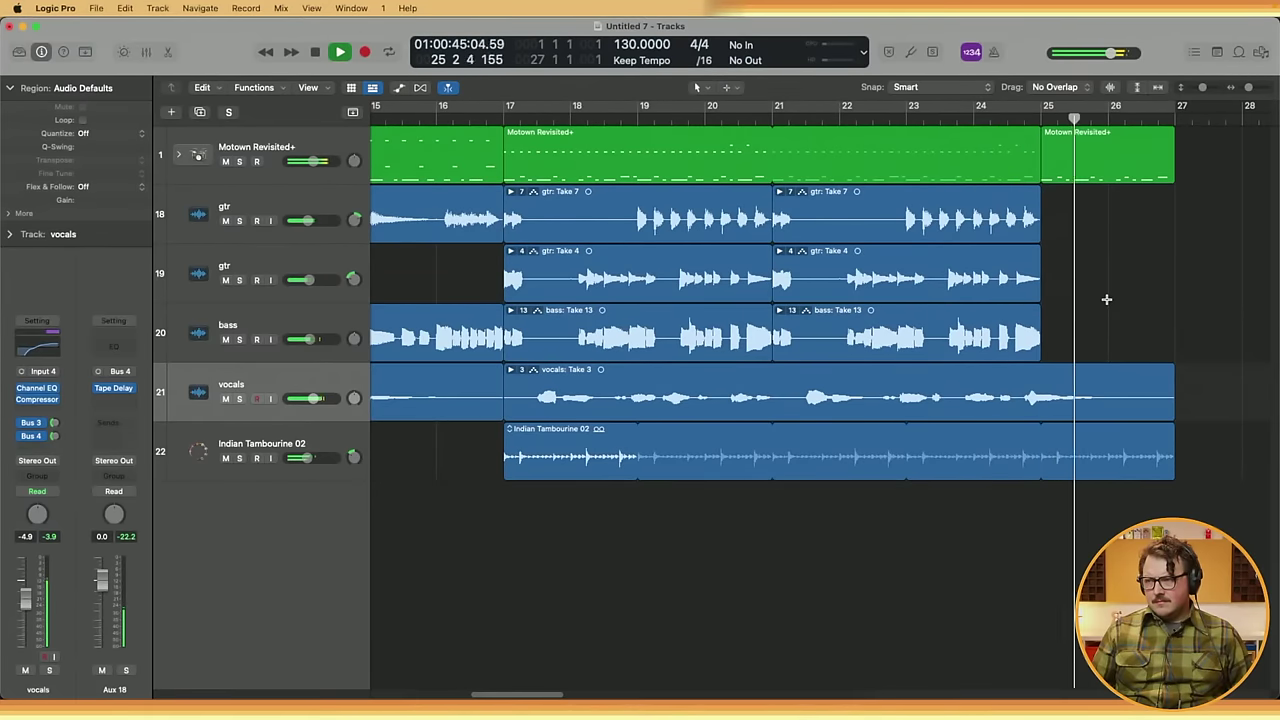
pyautogui.press('space')
pyautogui.moveTo(1071, 326); pyautogui.dragTo(1063, 218)
# - In the drum region at bar 25, separate the two opening kick notes and delete the kick right after the first sidestick note
pyautogui.click(1080, 178)
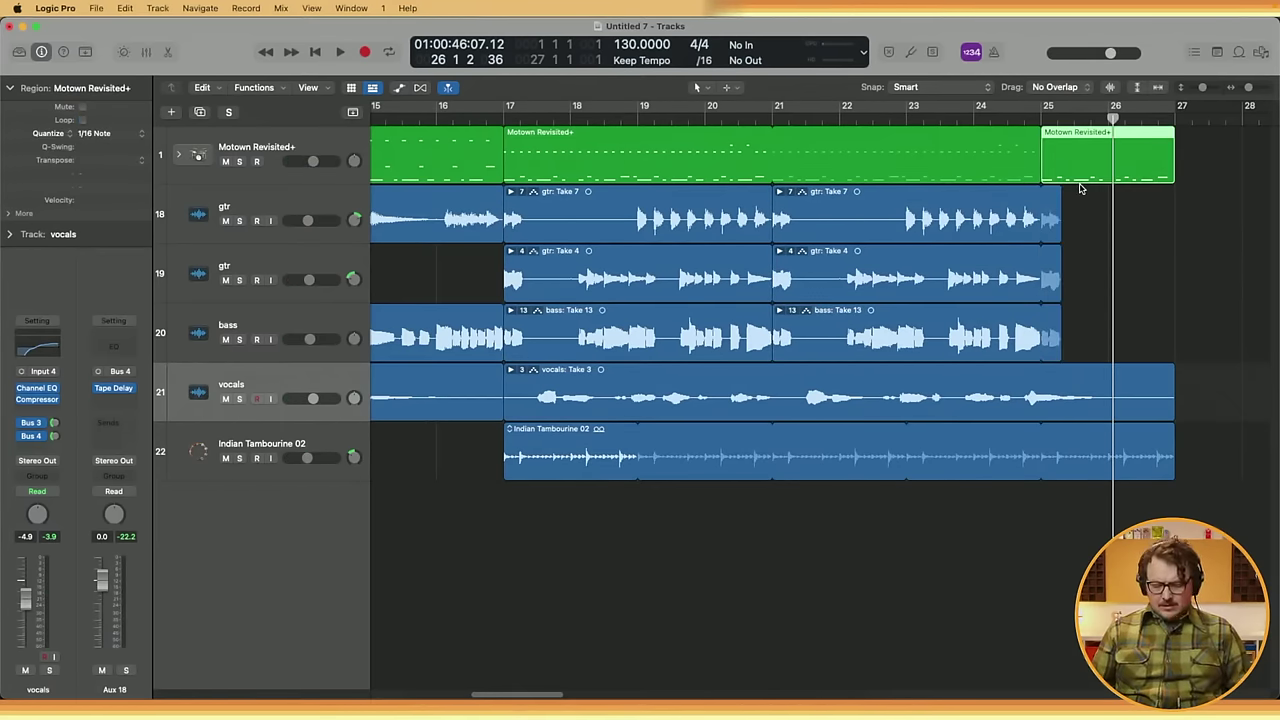
pyautogui.doubleClick(1080, 184)
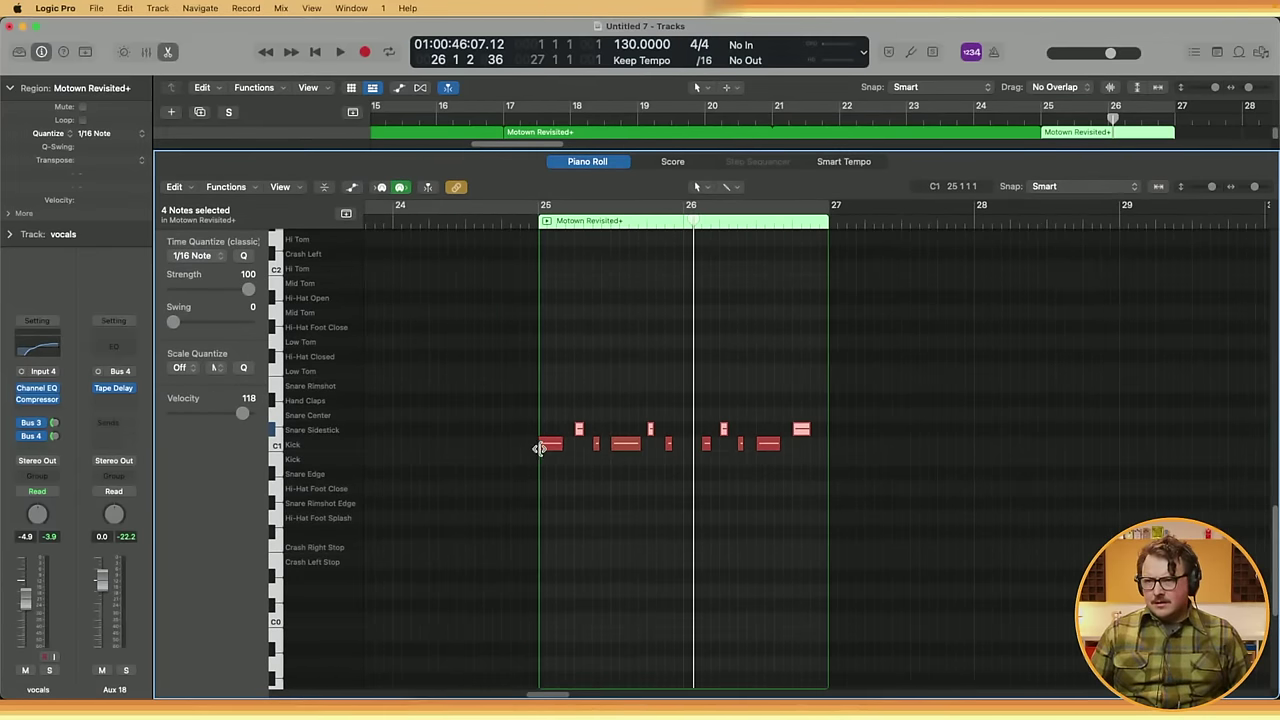
pyautogui.moveTo(557, 448); pyautogui.dragTo(562, 447)
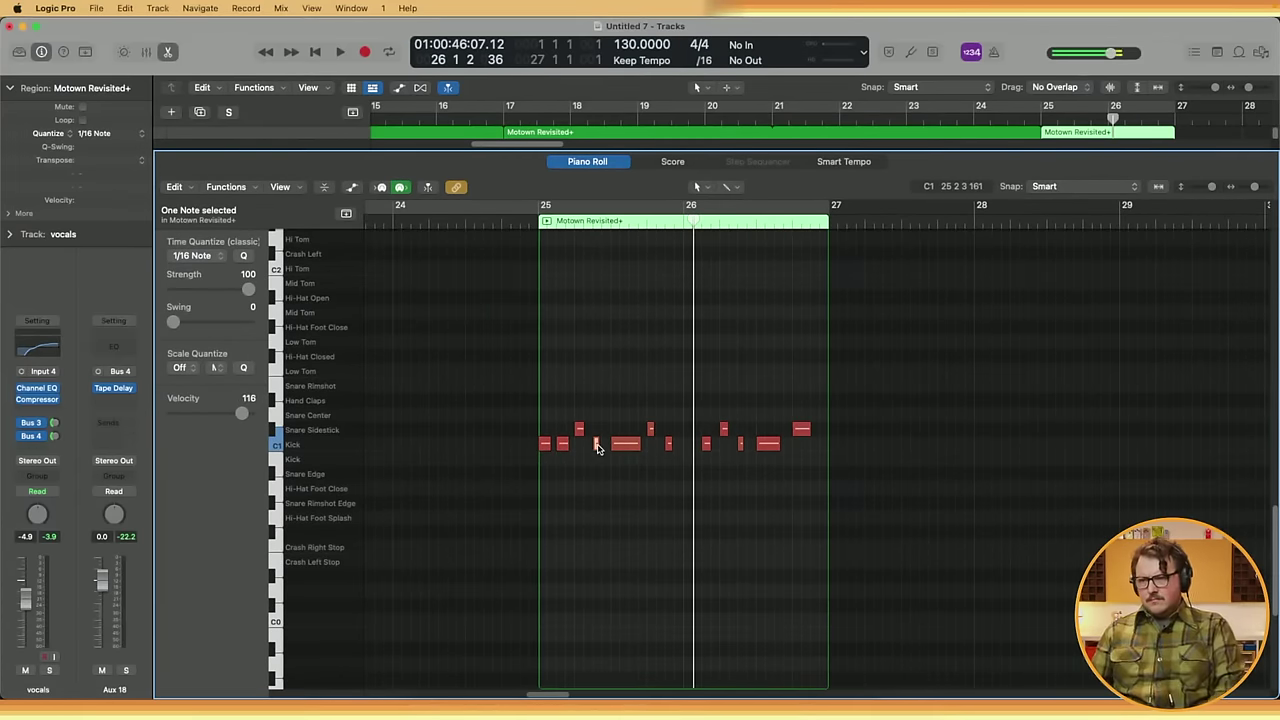
pyautogui.hscroll(-5, 487, 279)
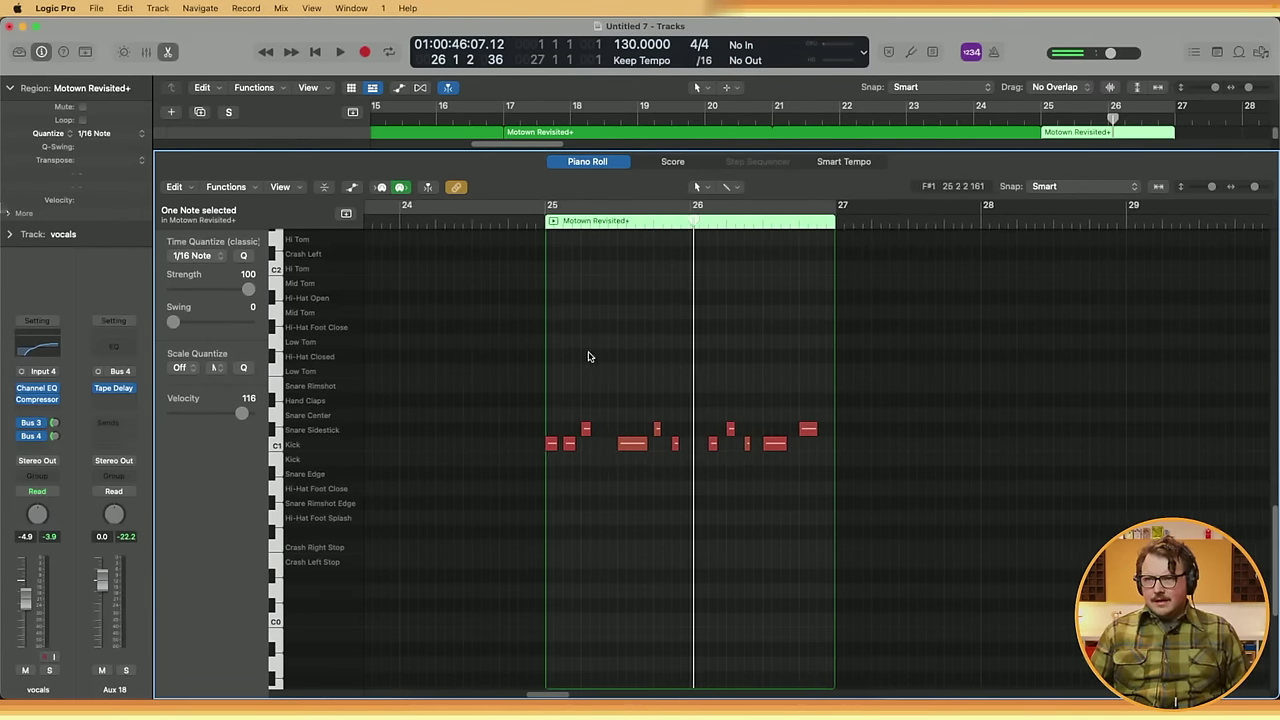
pyautogui.press('e')
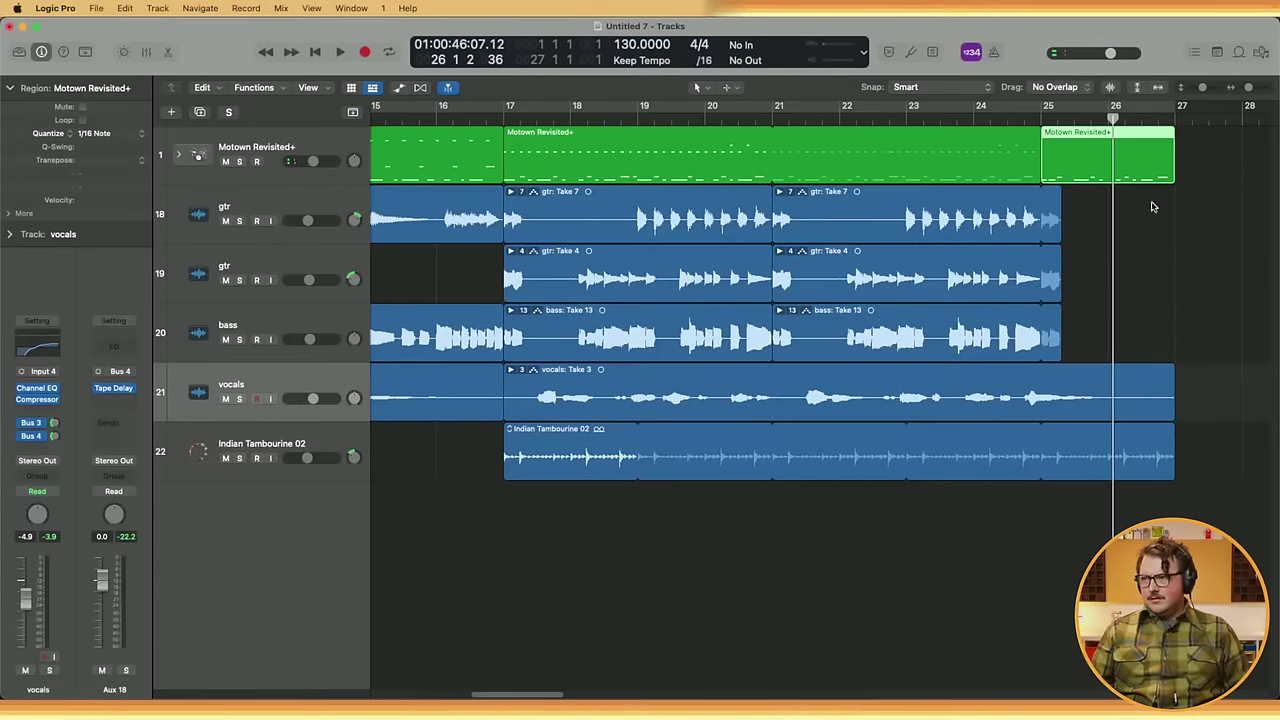
# - Play the revised ending from bars 21 and 24, re-enabling the cycle range to check the return to bar 1
pyautogui.click(773, 119)
pyautogui.press('space')
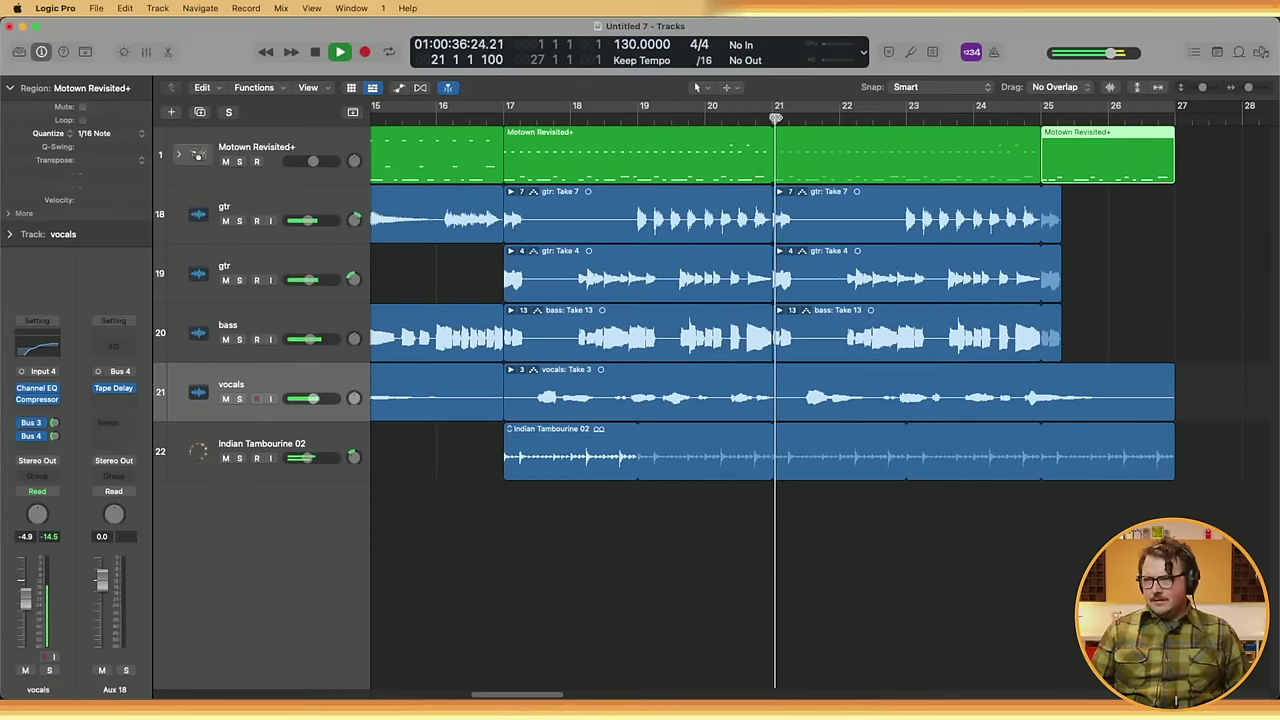
pyautogui.click(976, 118)
pyautogui.press('space')
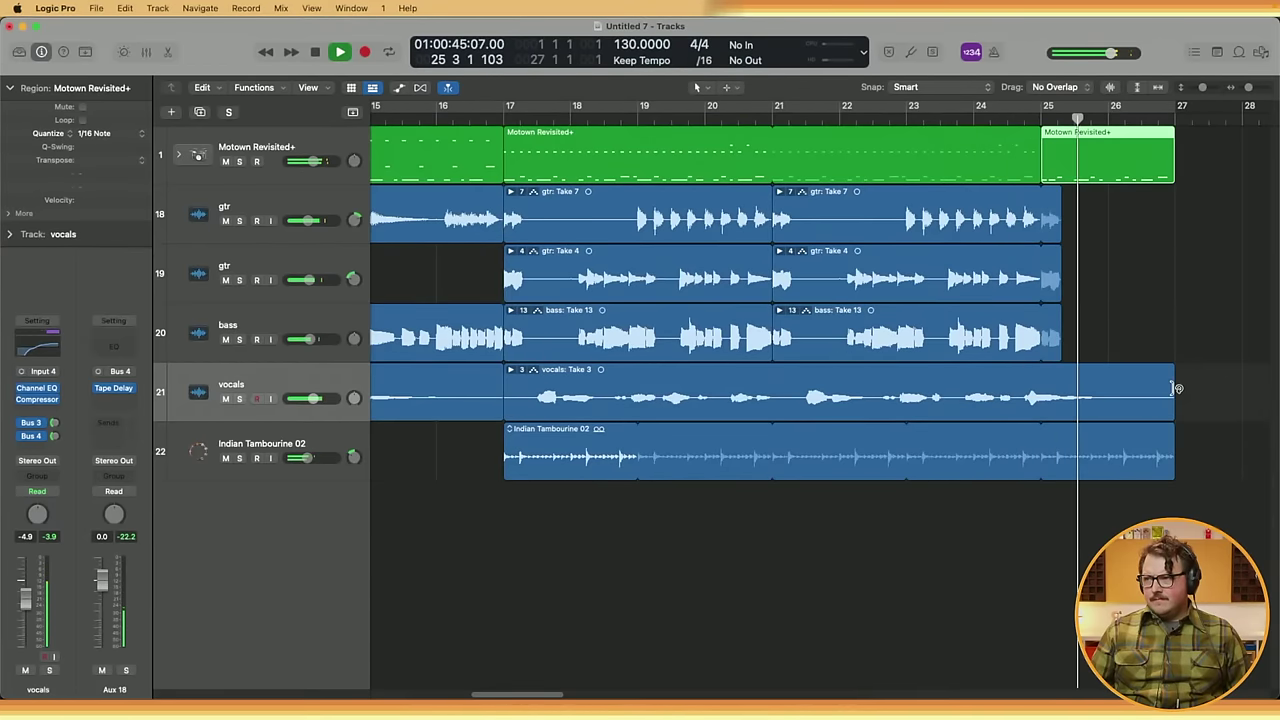
pyautogui.press('c')
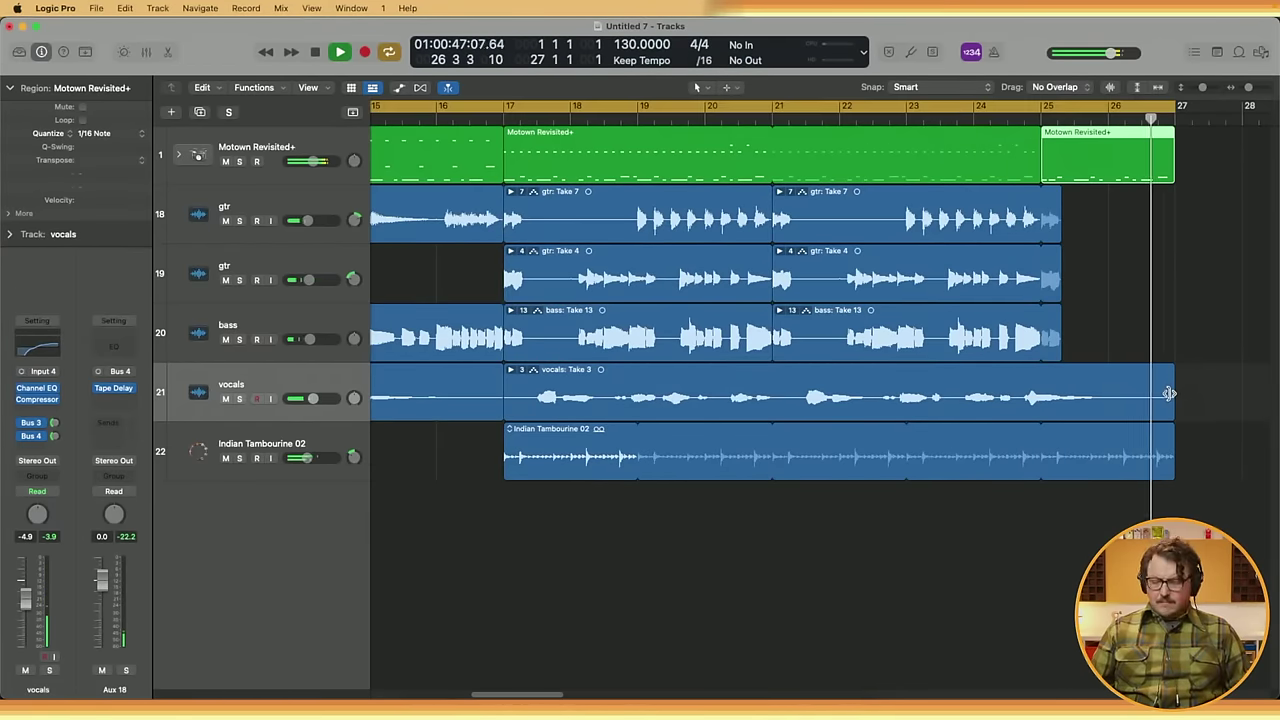
pyautogui.press('space')
# - Duplicate all regions of bars 1 to 27 so the copy starts at bar 27, and place the playhead at bar 53
pyautogui.hscroll(10, 714, 497)
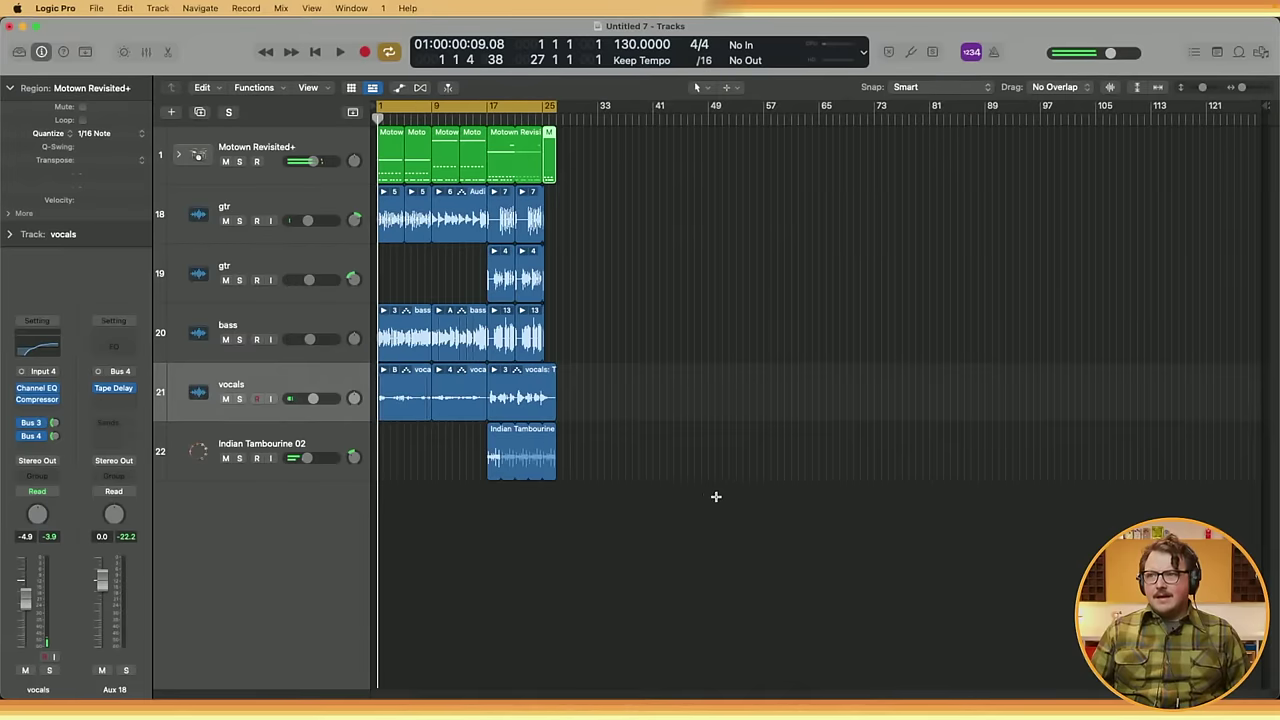
pyautogui.hscroll(-10, 1006, 421)
pyautogui.click(1088, 120)
pyautogui.hscroll(-5, 586, 517)
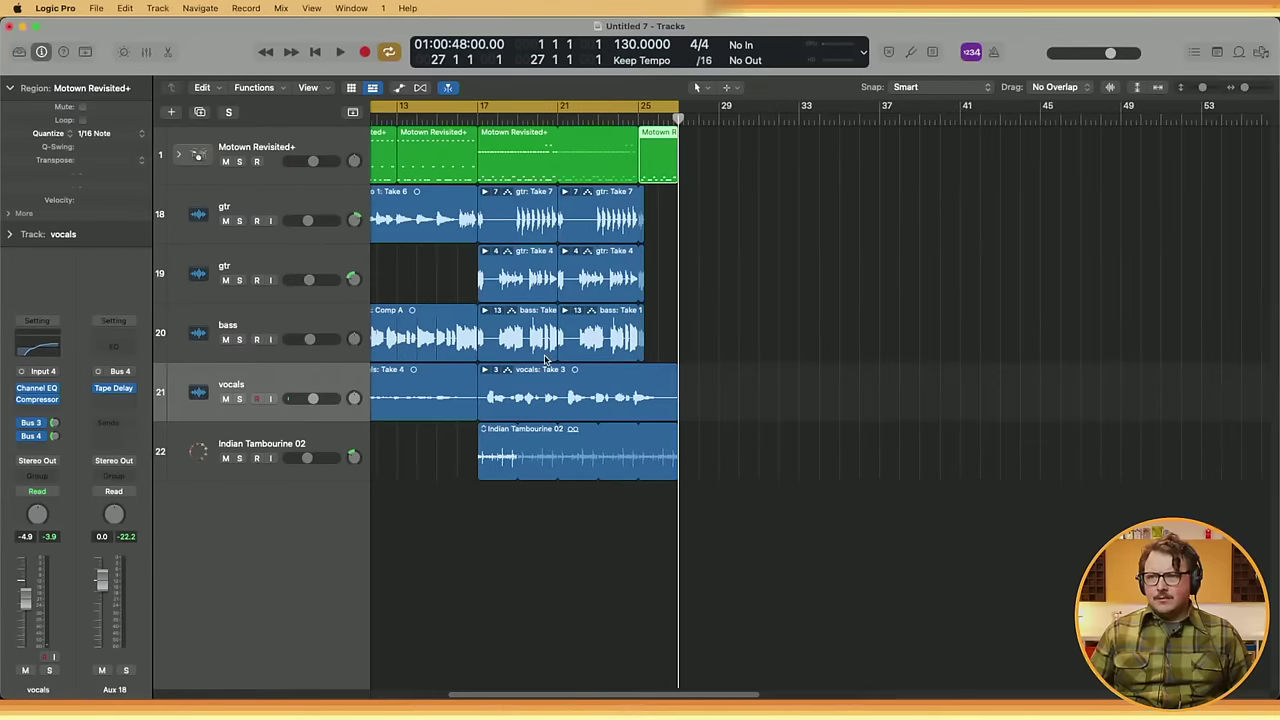
pyautogui.hscroll(-1, 477, 289)
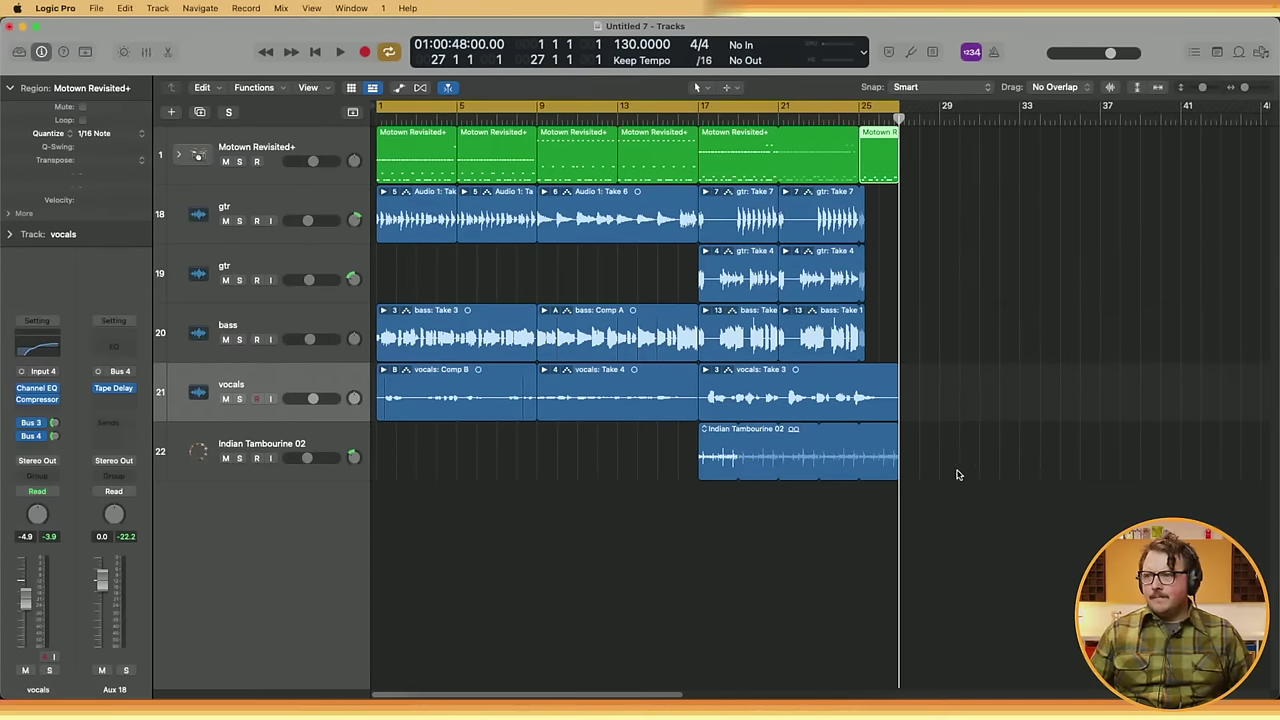
pyautogui.moveTo(1026, 552); pyautogui.dragTo(707, 170)
pyautogui.press('super+Left')
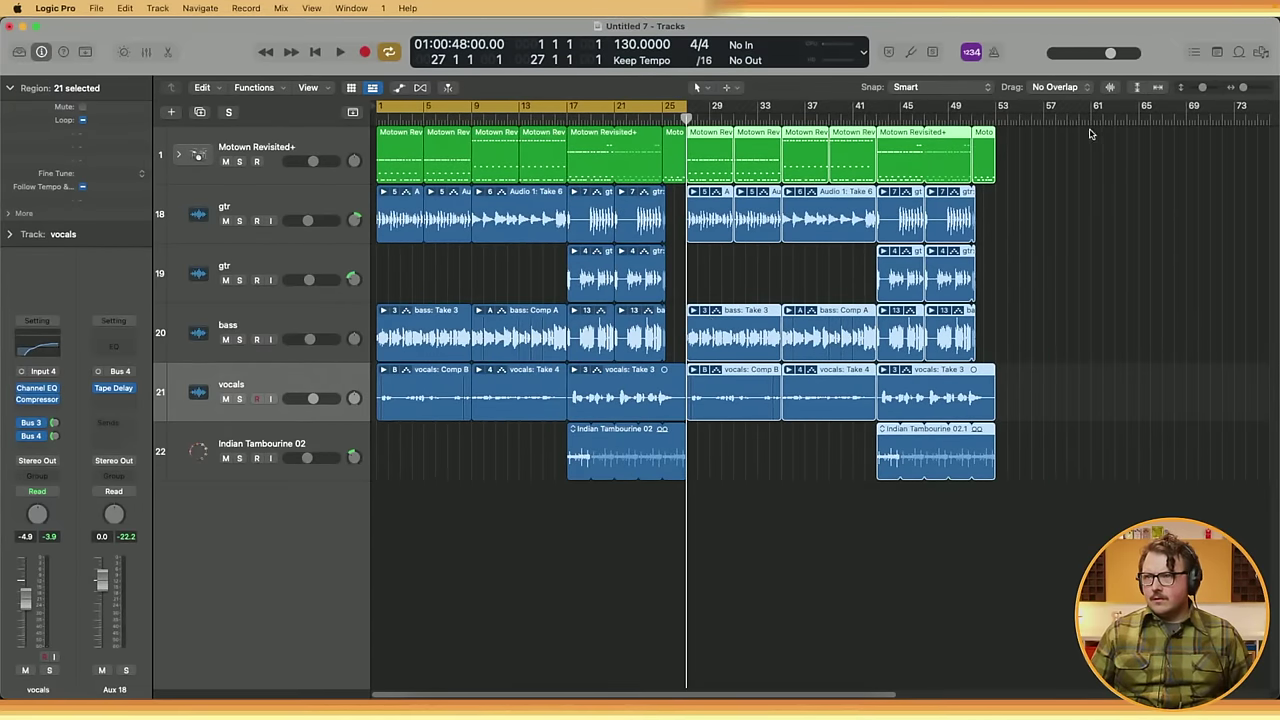
pyautogui.click(997, 119)
pyautogui.press('super+Left')
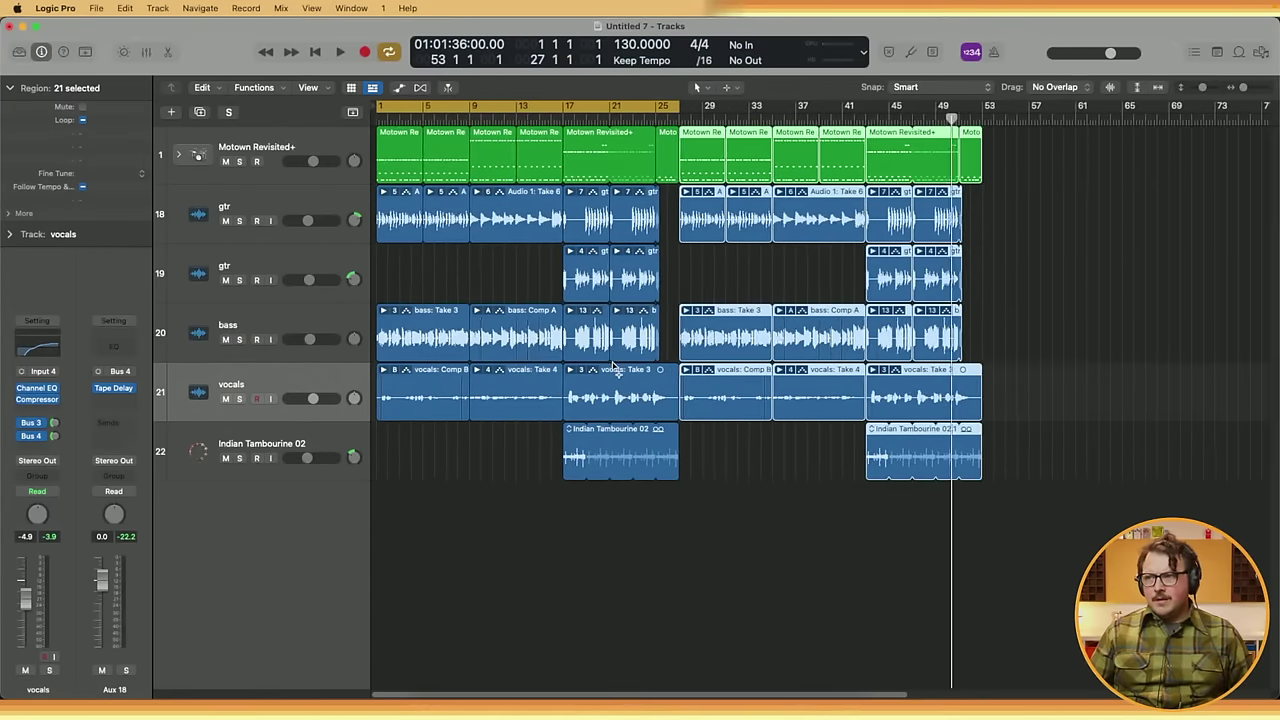
pyautogui.click(729, 533)
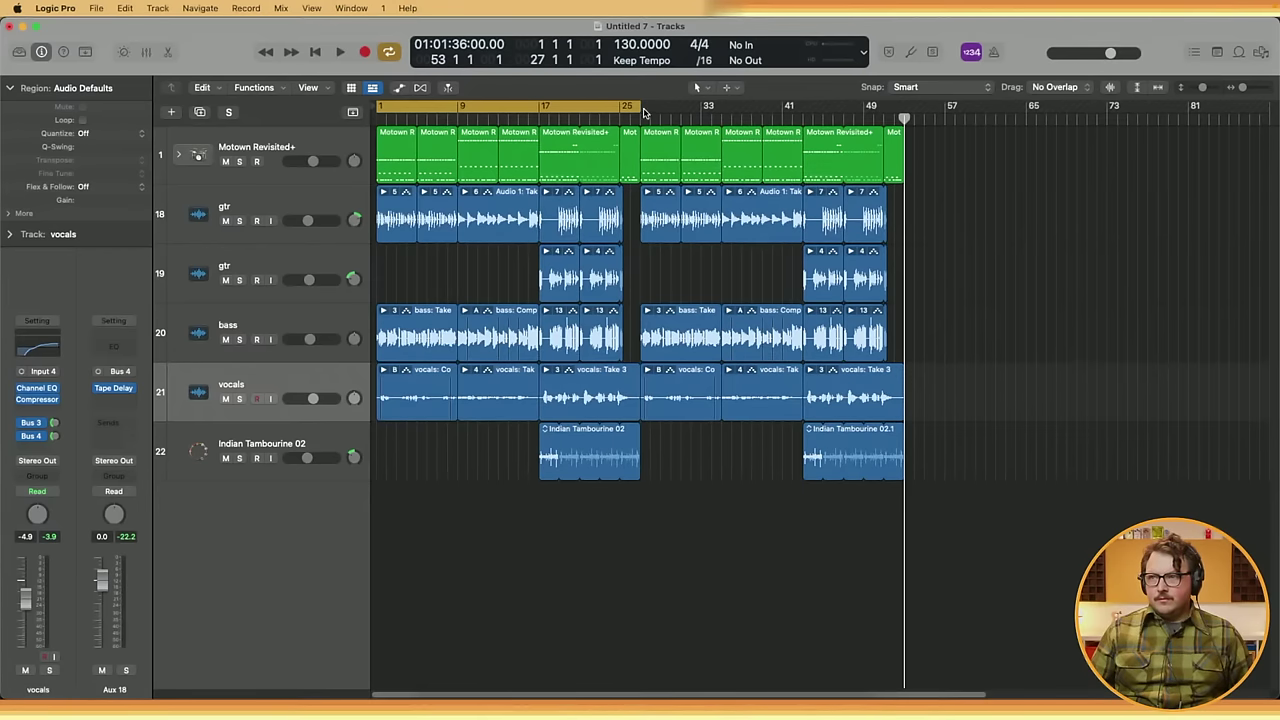
# - Set the cycle range to bars 27 to 43, turn cycling off and play the duplicated section's ending up to bar 53
pyautogui.moveTo(645, 112); pyautogui.dragTo(810, 108)
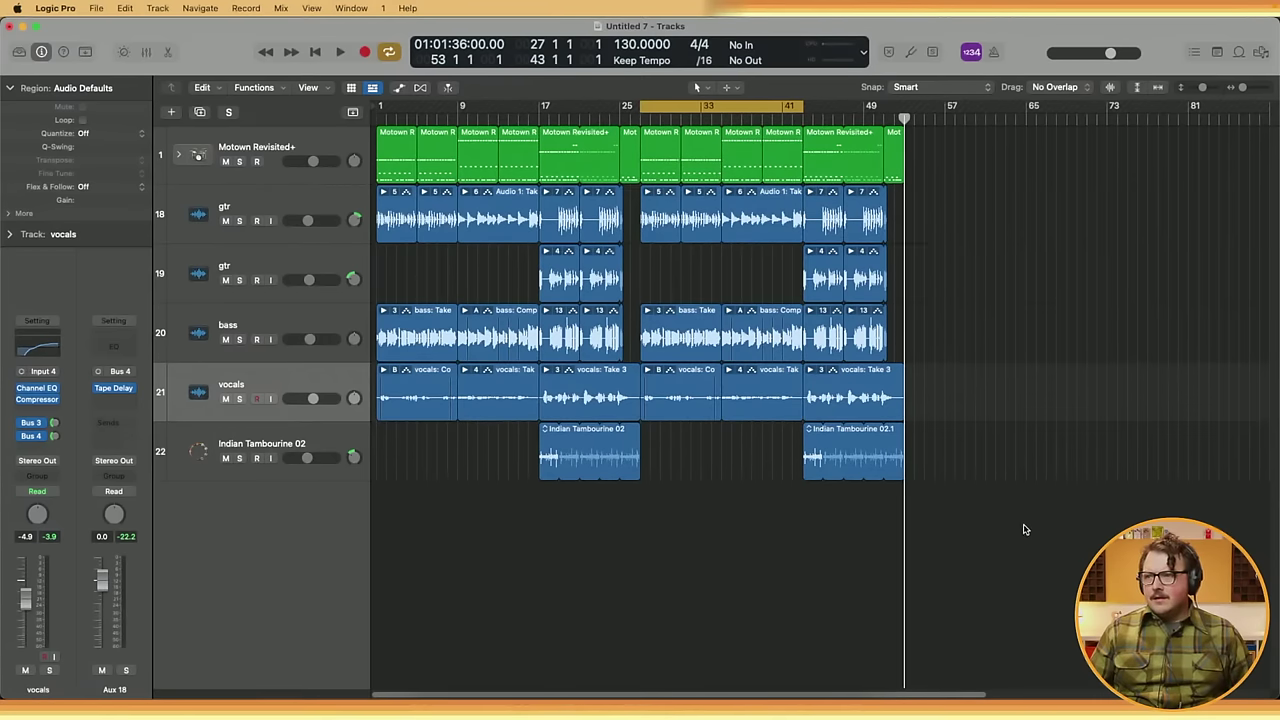
pyautogui.click(744, 107)
pyautogui.press('space')
pyautogui.scroll(5, 1014, 306)
pyautogui.hscroll(3, 1053, 315)
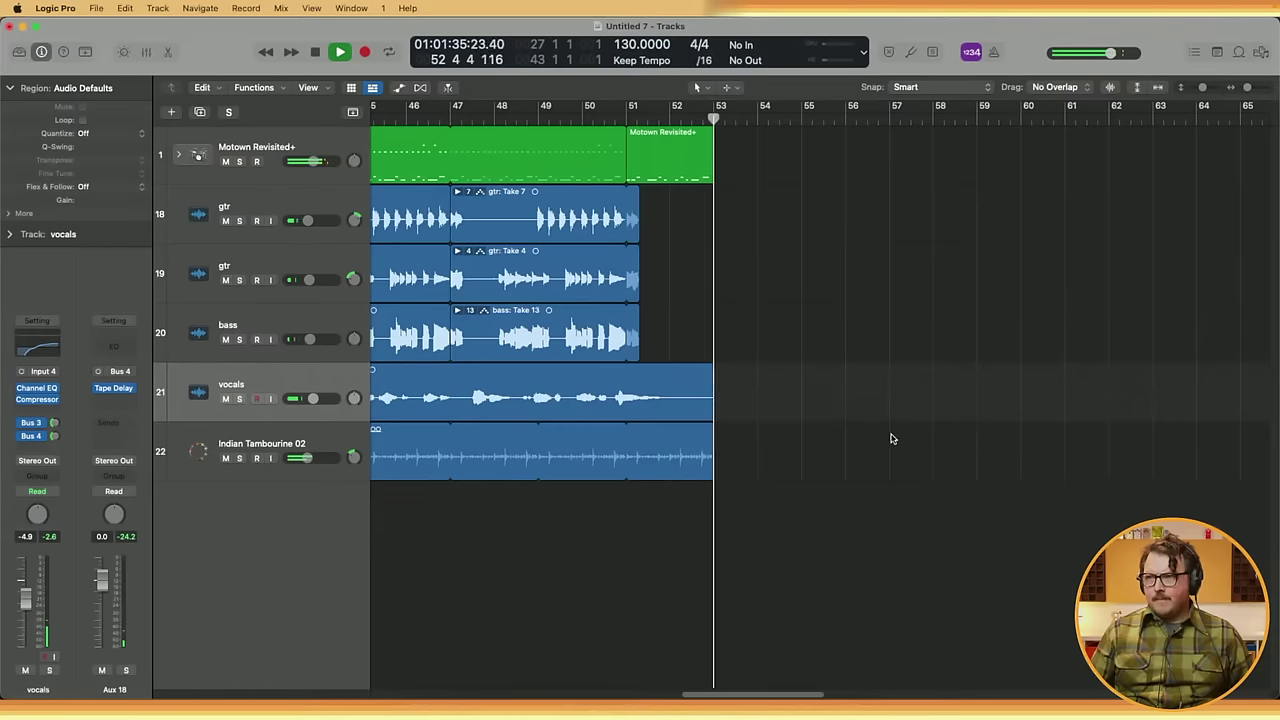
pyautogui.press('space')
# - Loop the final tambourine and drum regions out to bar 59 and select both regions
pyautogui.moveTo(713, 432); pyautogui.dragTo(983, 491)
pyautogui.click(712, 133)
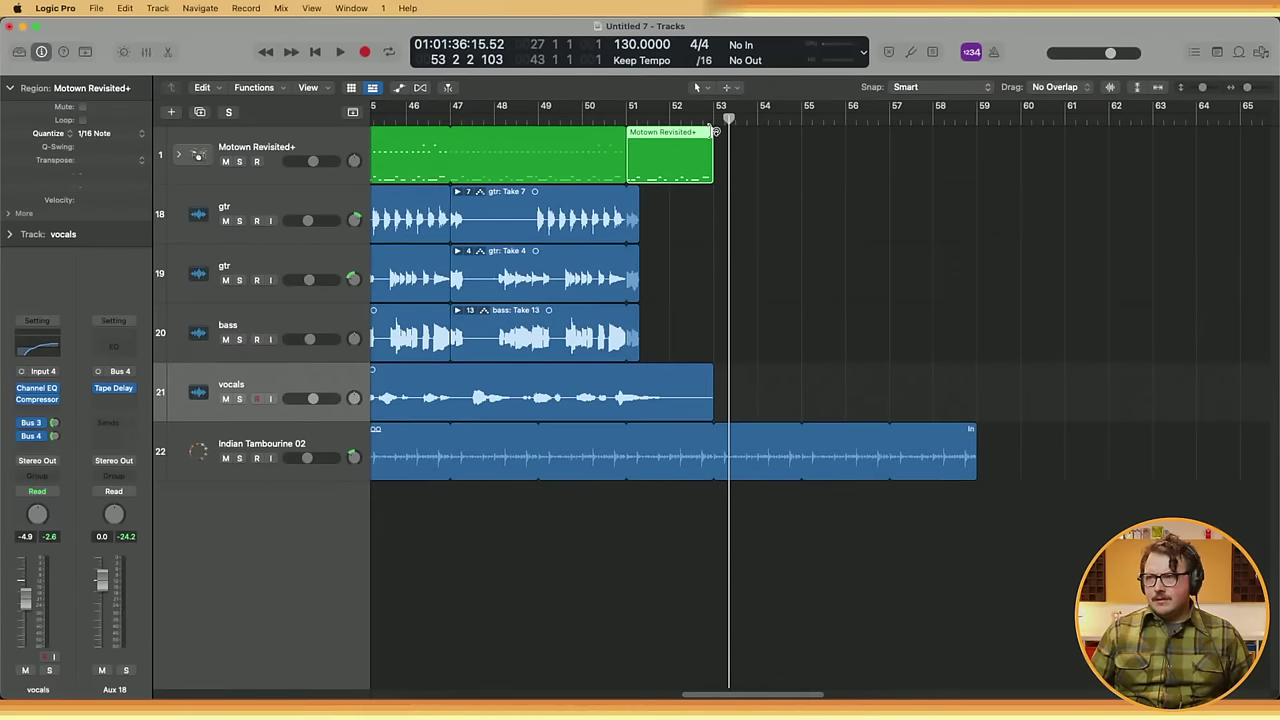
pyautogui.moveTo(715, 132); pyautogui.dragTo(957, 136)
pyautogui.press('super+Left')
pyautogui.press('super+Left')
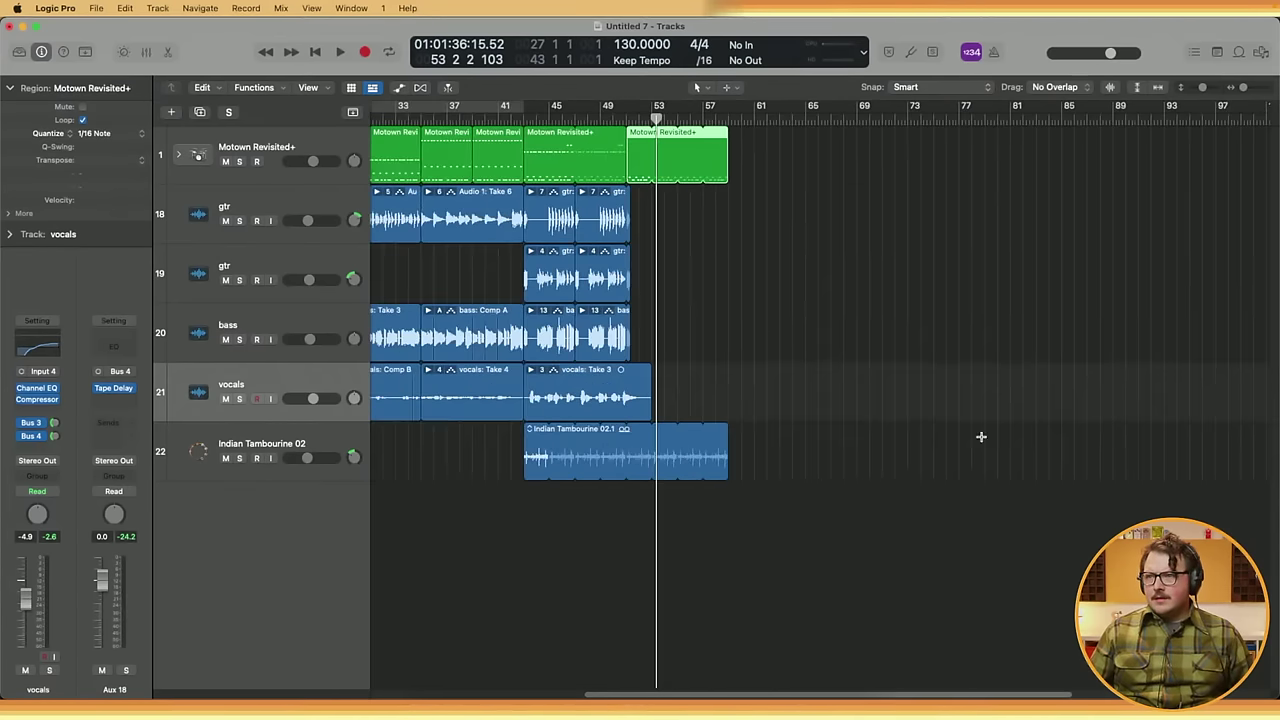
pyautogui.moveTo(862, 638); pyautogui.dragTo(731, 139)
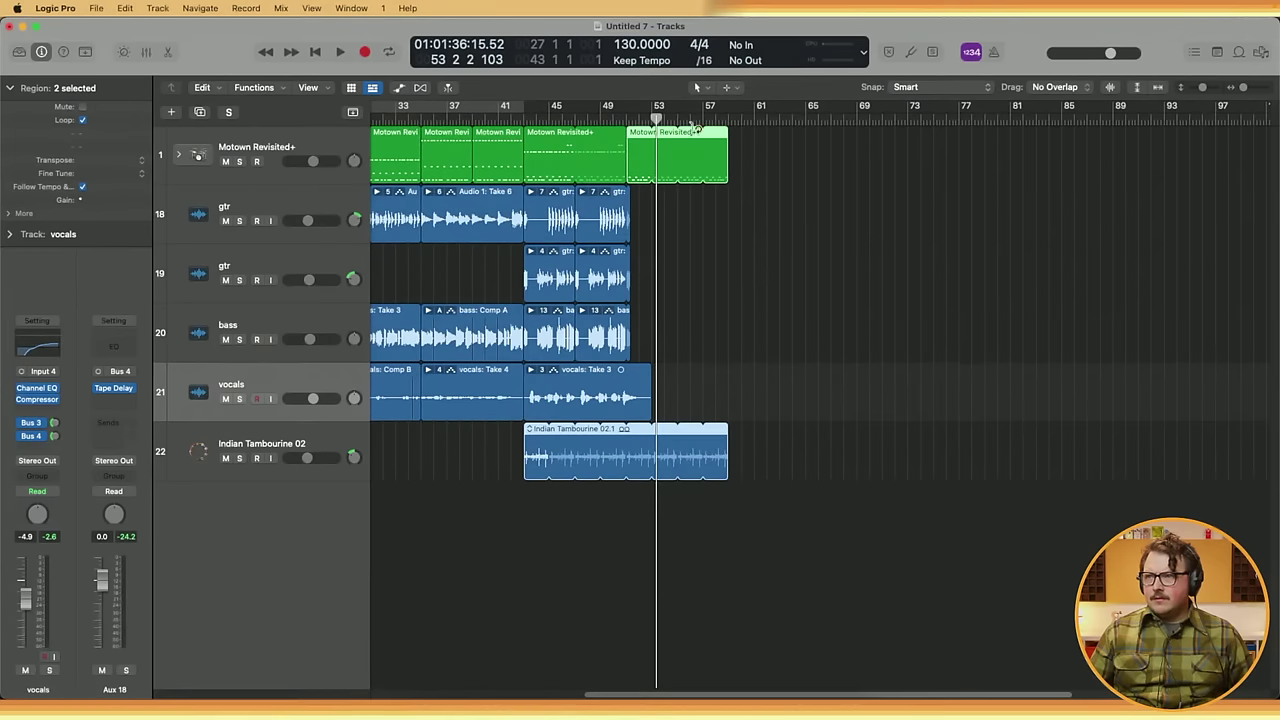
# - Play the looped ending from bar 53 while extending the final drum and tambourine loops to bar 61, and stop there
pyautogui.click(630, 121)
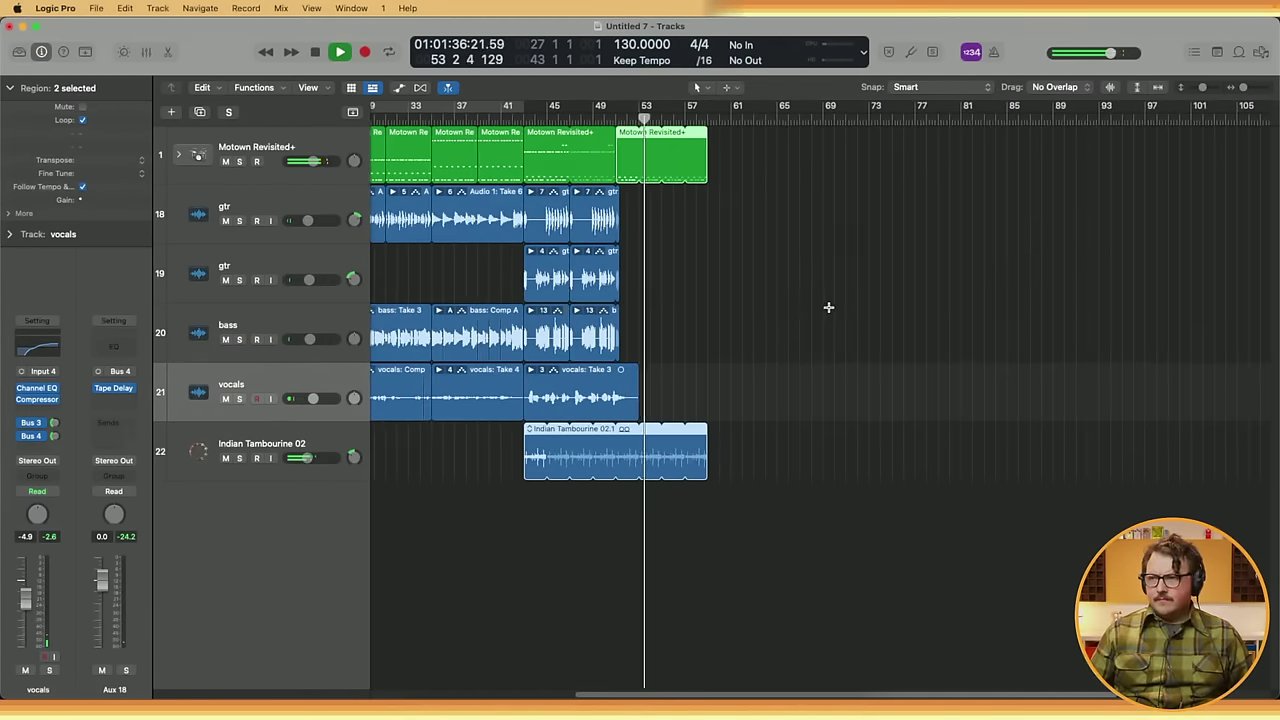
pyautogui.press('super+Right')
pyautogui.press('super+Right')
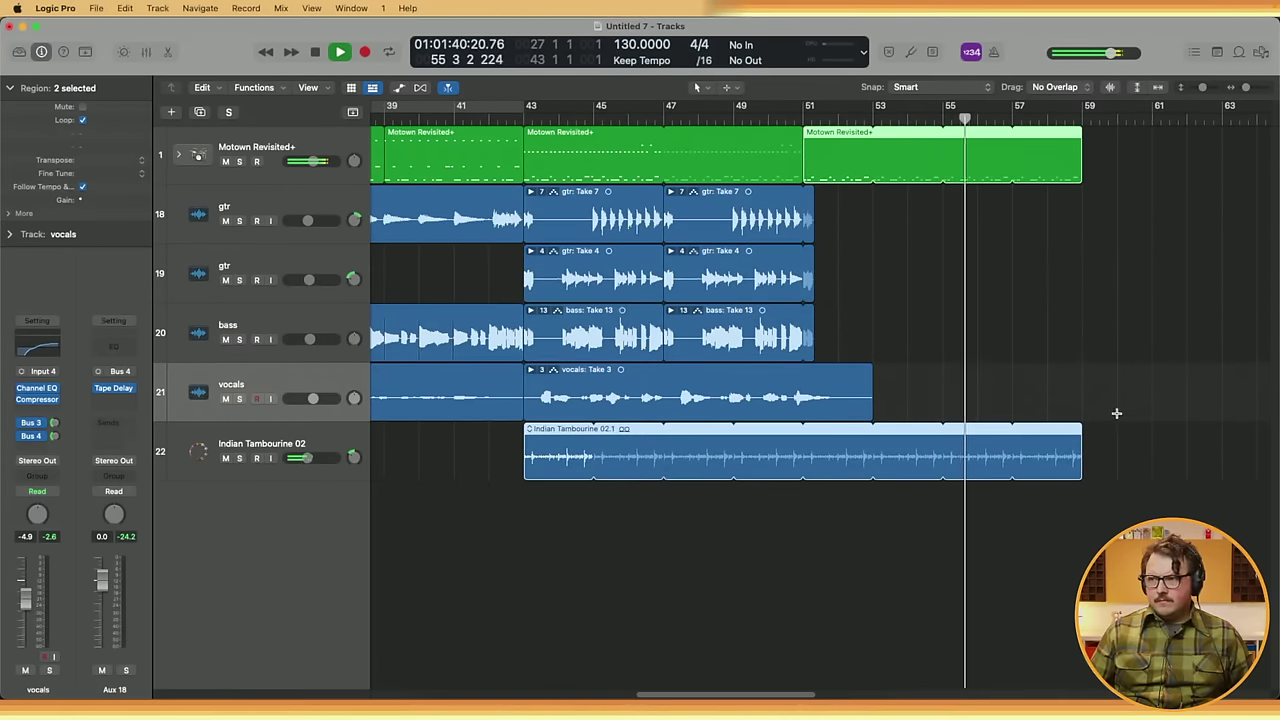
pyautogui.press('super+Left')
pyautogui.press('super+Left')
pyautogui.press('super+Right')
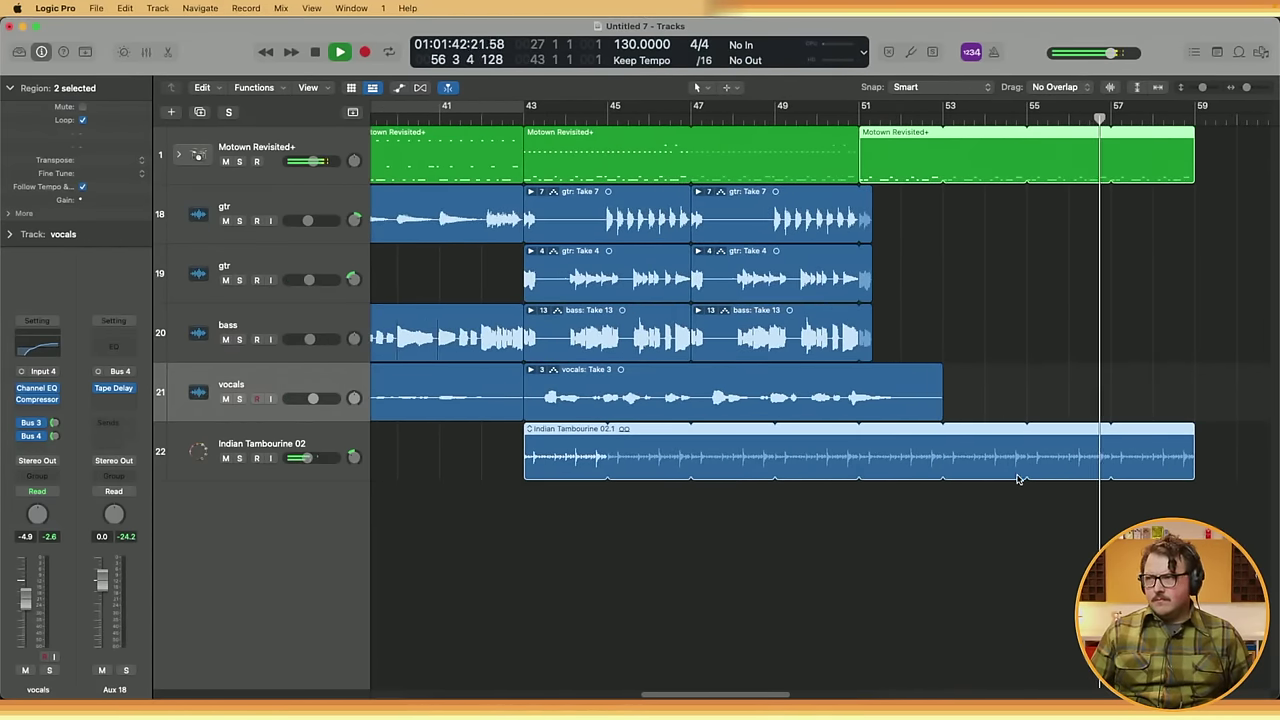
pyautogui.hscroll(-3, 1016, 478)
pyautogui.hscroll(8, 990, 465)
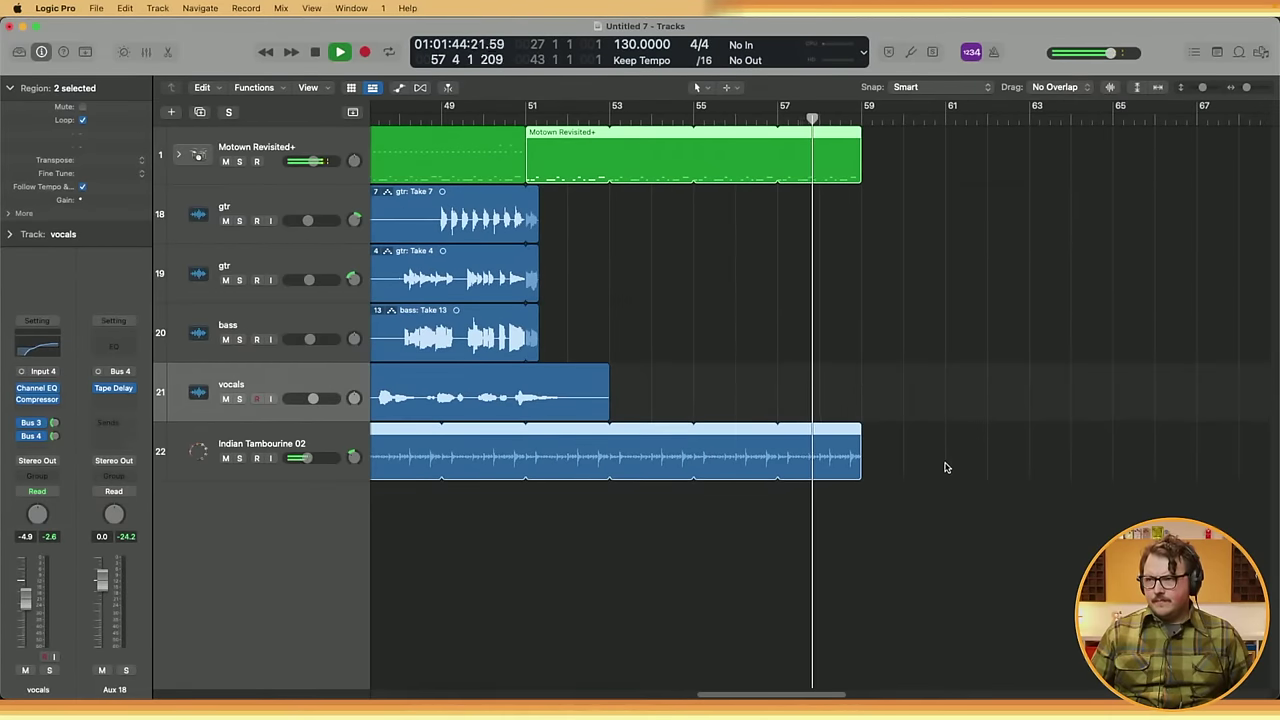
pyautogui.moveTo(946, 466); pyautogui.dragTo(944, 141)
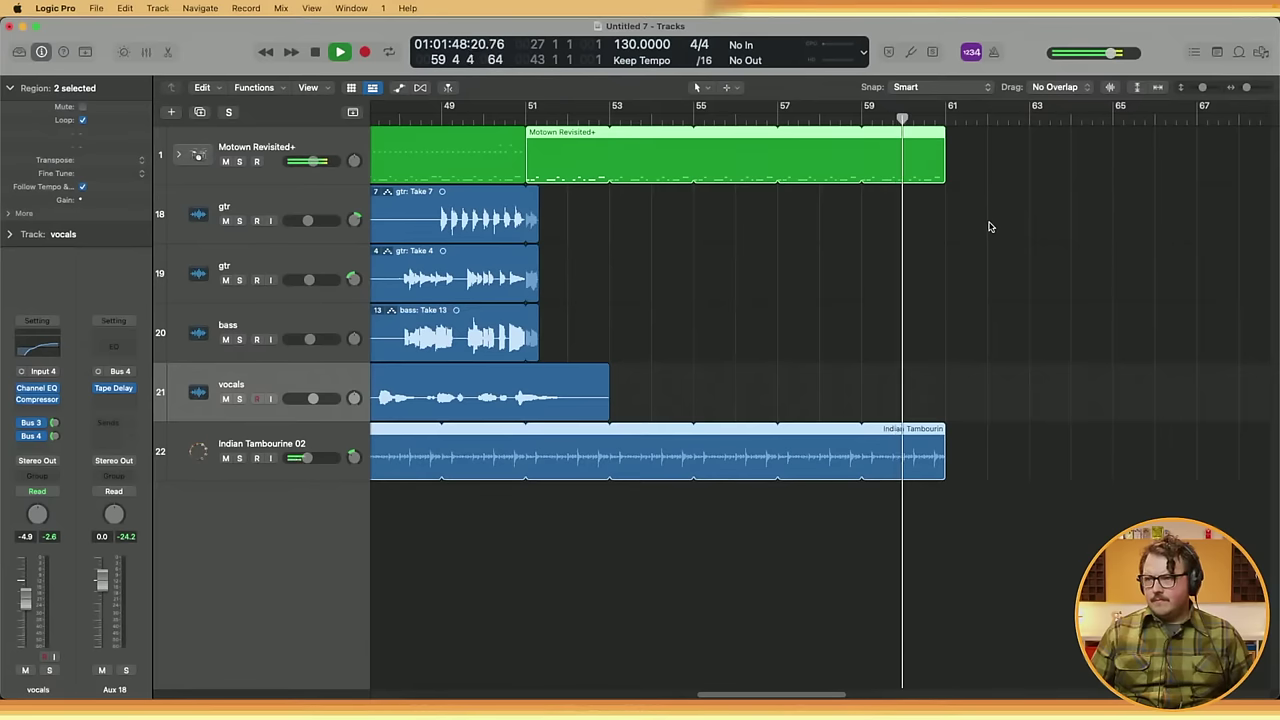
pyautogui.press('space')
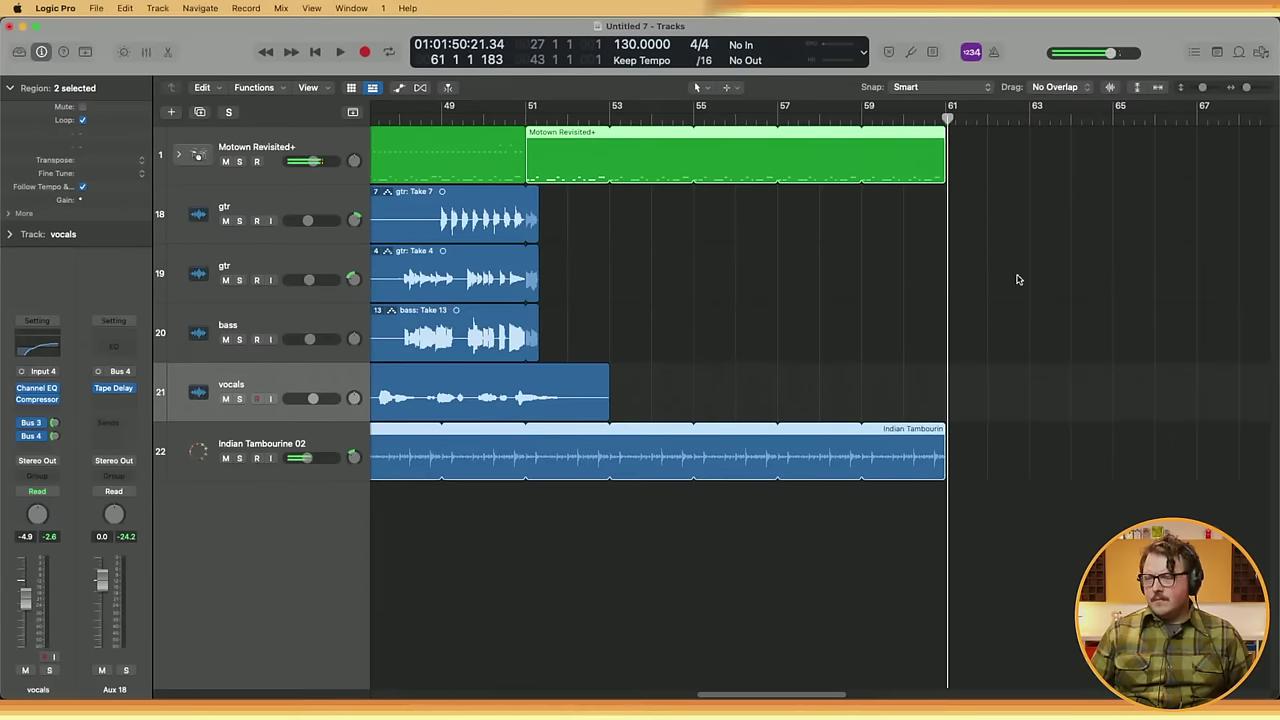
# - Trim the end of the last looped bass region back to bar 51
pyautogui.click(737, 532)
pyautogui.hscroll(-8, 651, 260)
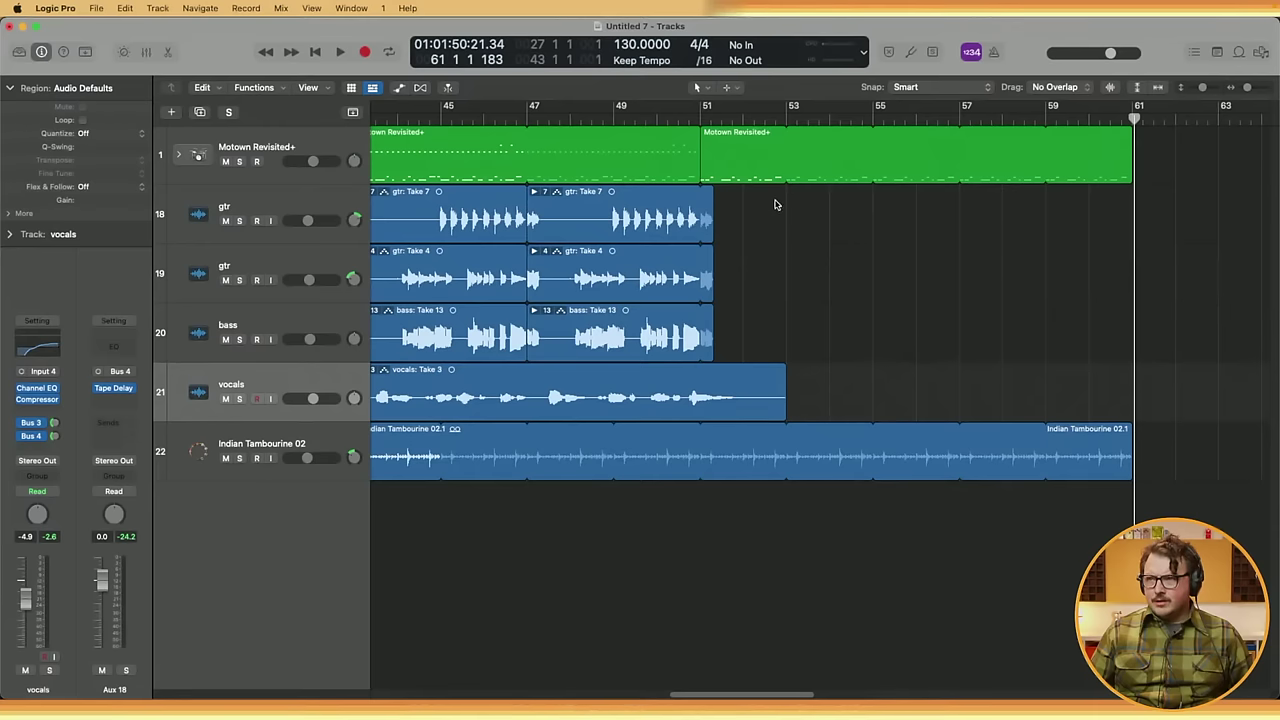
pyautogui.click(687, 330)
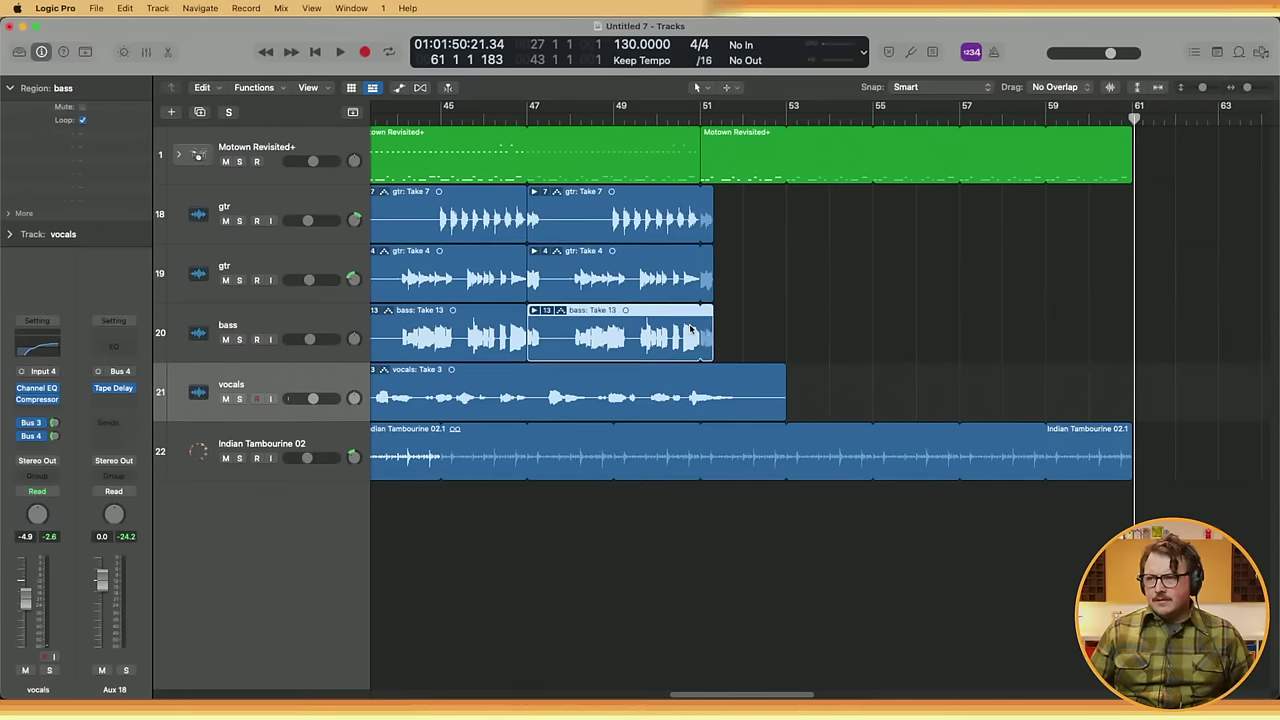
pyautogui.moveTo(716, 349); pyautogui.dragTo(701, 349)
# - Set the cycle range to bars 51 to 61, arm the bass track and record a new bass take over it
pyautogui.click(702, 120)
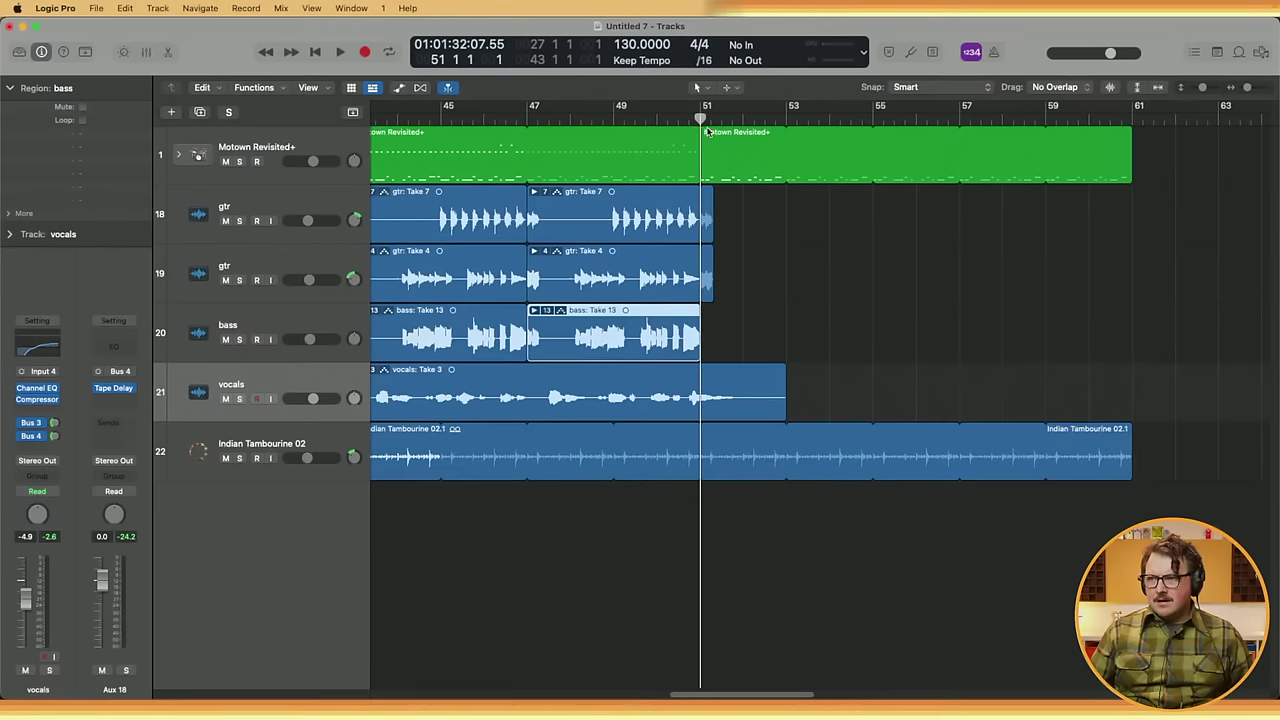
pyautogui.moveTo(704, 112); pyautogui.dragTo(1139, 112)
pyautogui.click(240, 331)
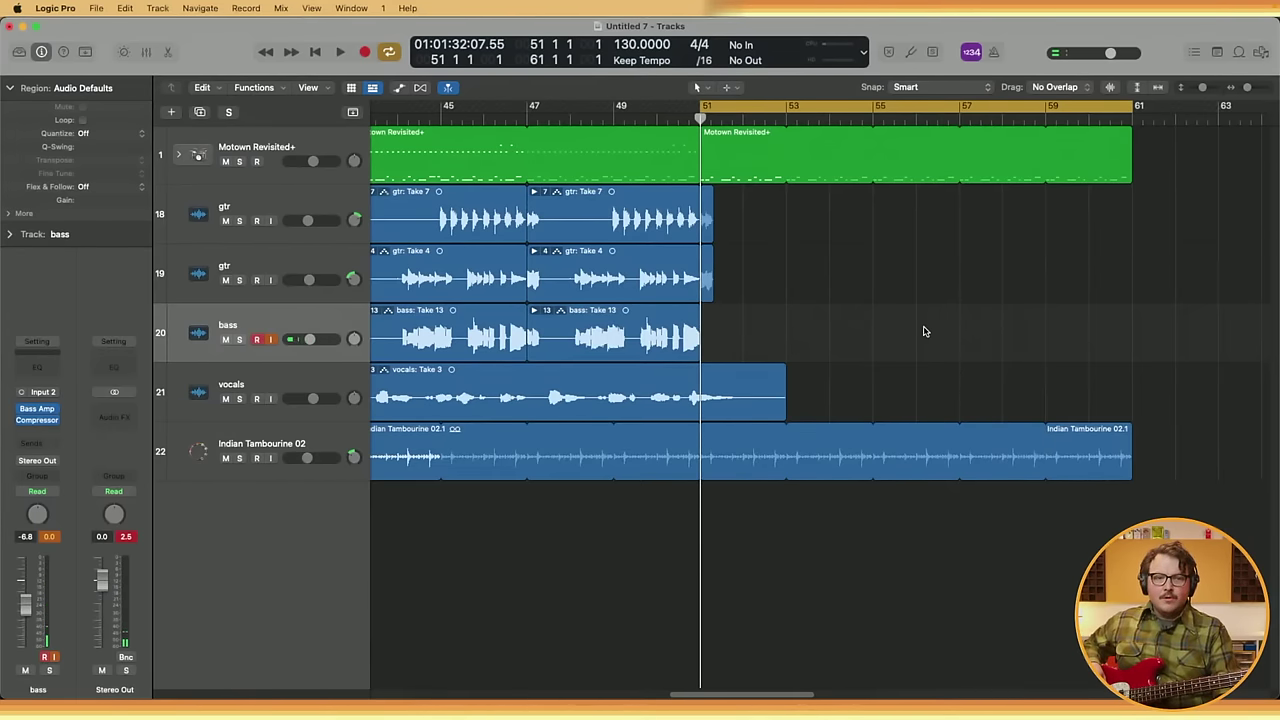
pyautogui.press('r')
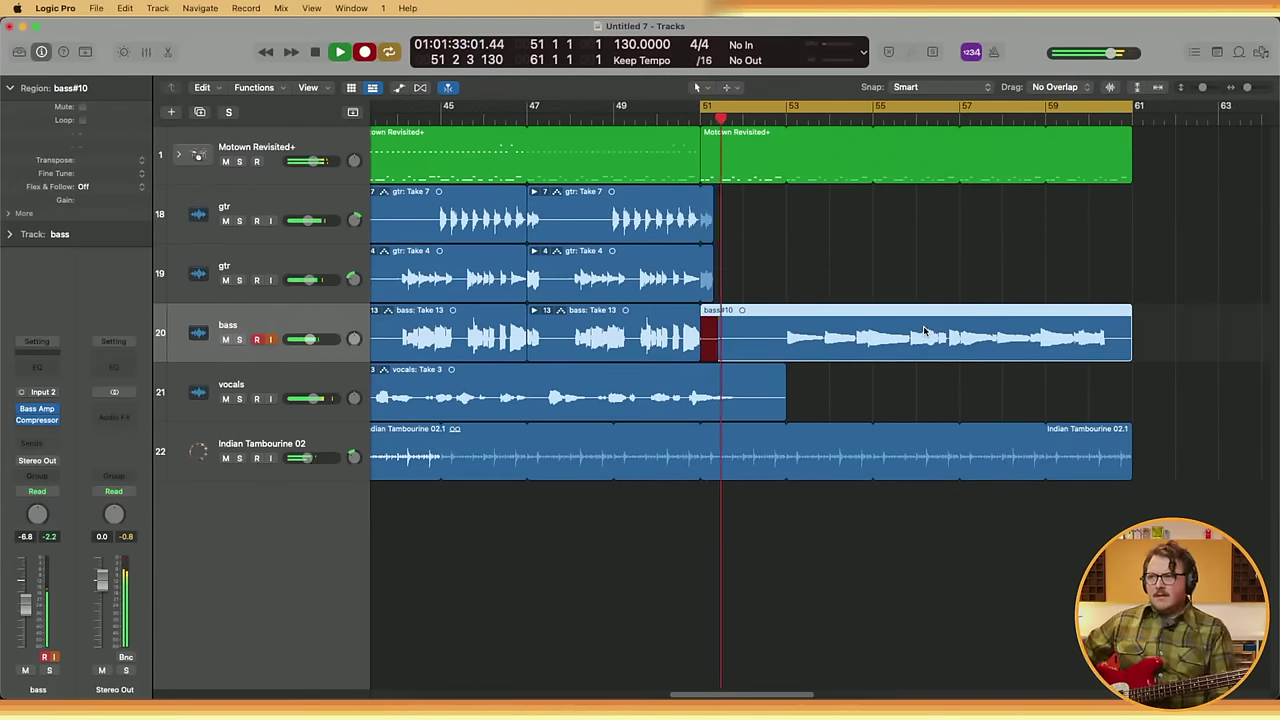
pyautogui.press('space')
# - Extend the final Indian Tambourine 02 loops out to bar 67
pyautogui.scroll(-6, 909, 379)
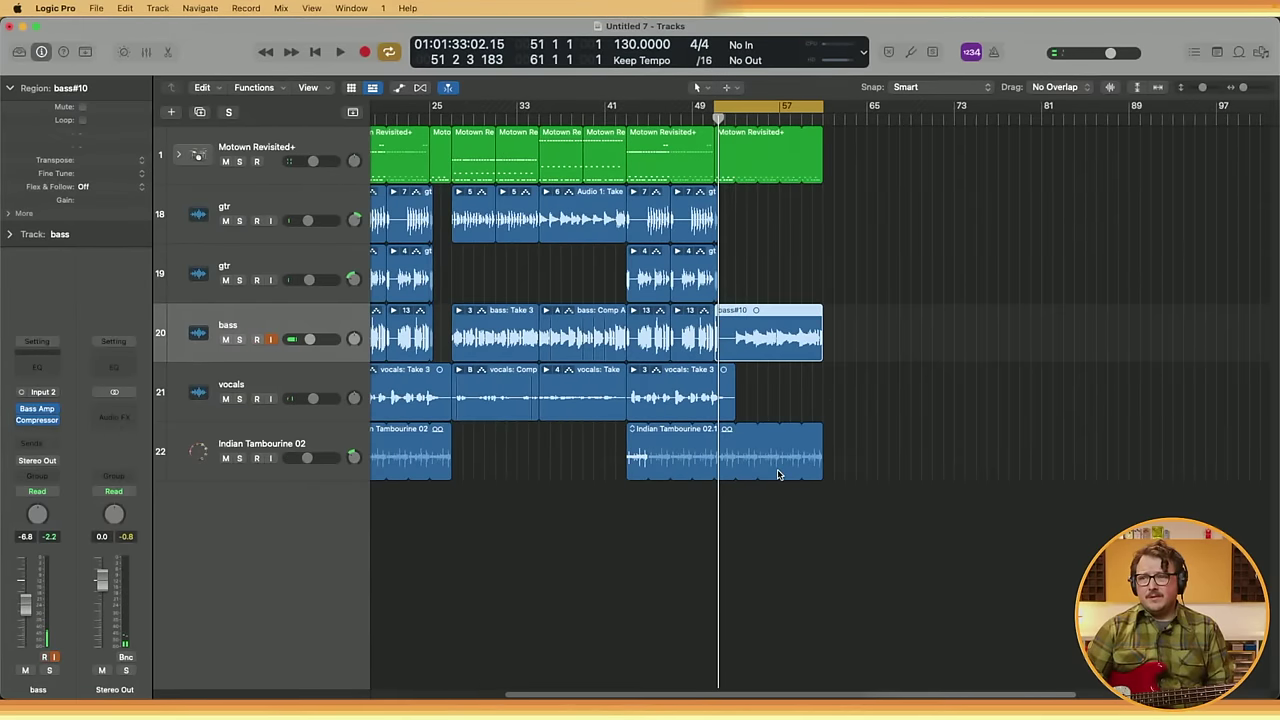
pyautogui.hscroll(1, 782, 474)
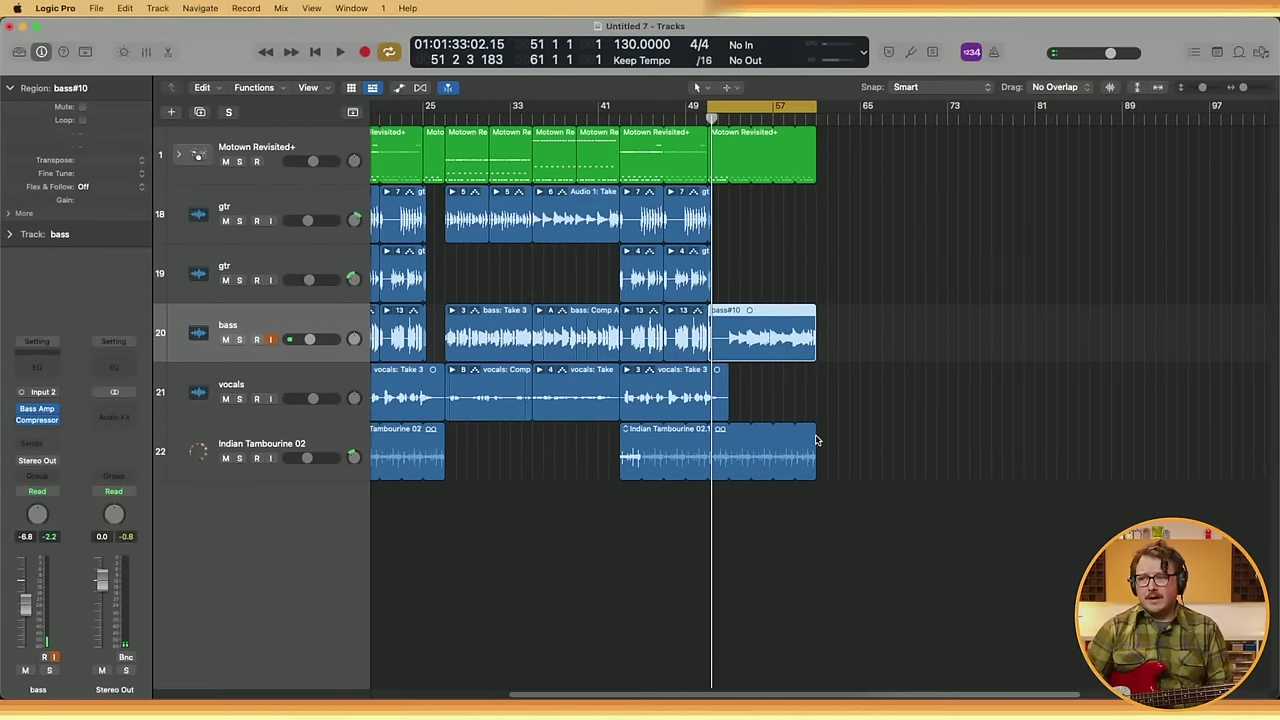
pyautogui.moveTo(817, 434); pyautogui.dragTo(883, 455)
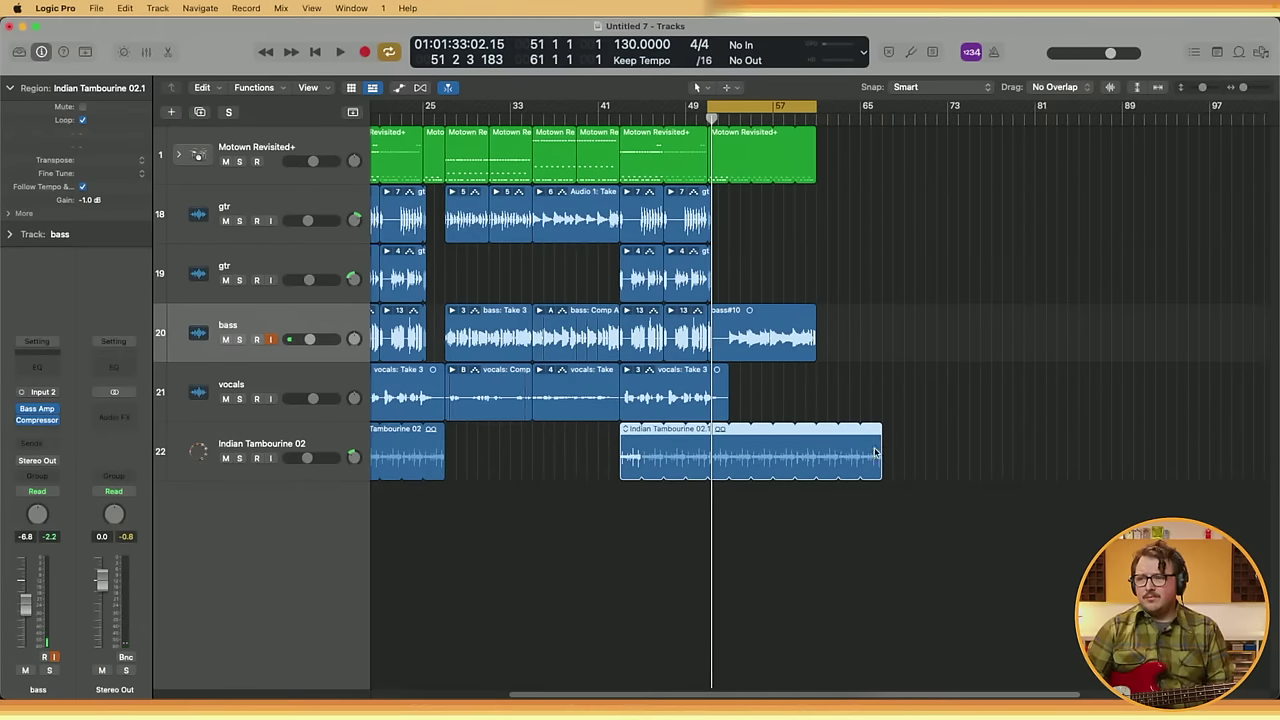
# - Place the playhead at bar 53, set the cycle range to bars 53 to 57 and play the section
pyautogui.click(729, 110)
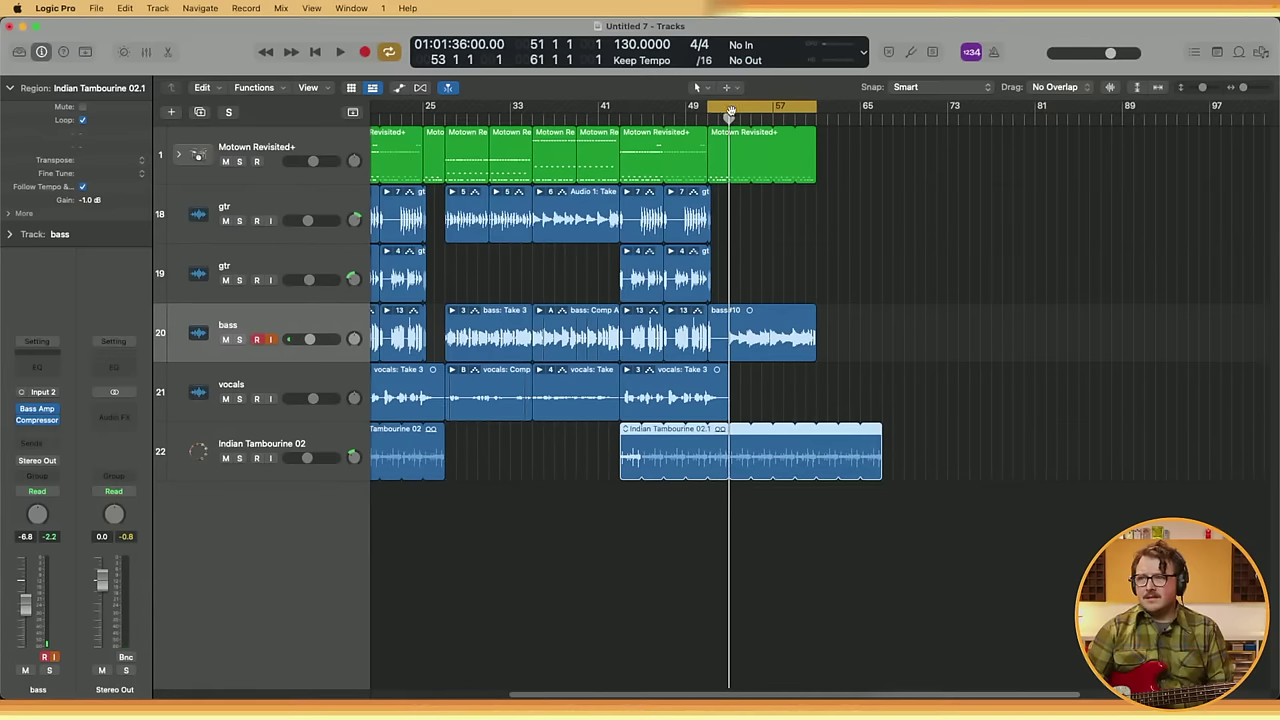
pyautogui.moveTo(773, 105)
pyautogui.mouseDown()
pyautogui.moveTo(803, 103)
pyautogui.moveTo(781, 103)
pyautogui.mouseUp()
pyautogui.press('space')
pyautogui.press('super+Right')
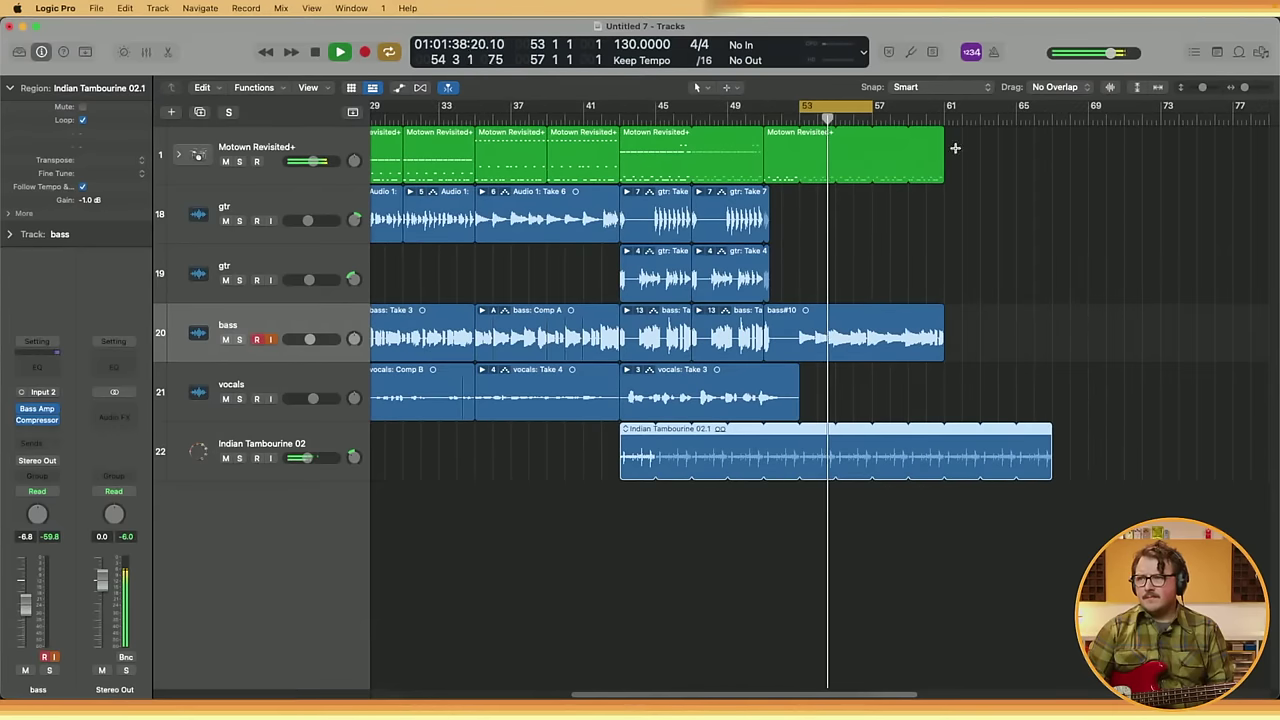
# - Make the drum and tambourine loops both end at bar 65, and set the cycle range to bars 51 to 65
pyautogui.moveTo(826, 104); pyautogui.dragTo(1016, 142)
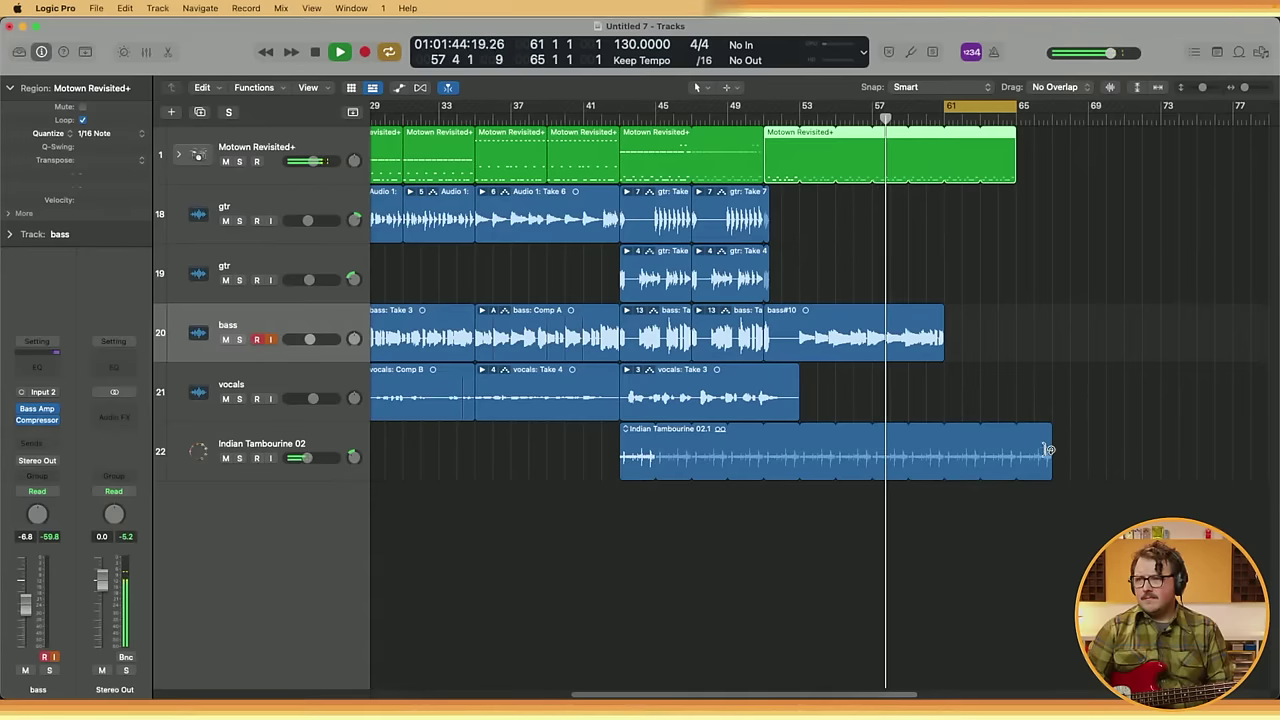
pyautogui.moveTo(1049, 434); pyautogui.dragTo(1016, 444)
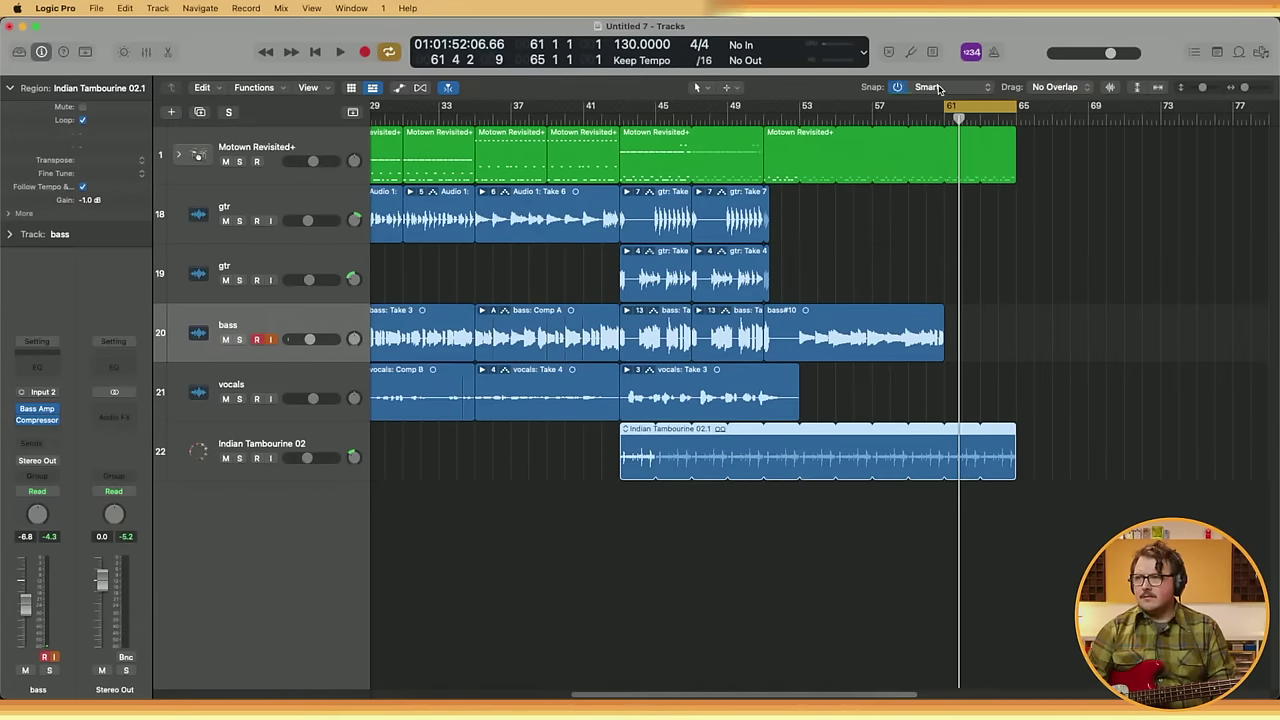
pyautogui.moveTo(944, 107); pyautogui.dragTo(764, 107)
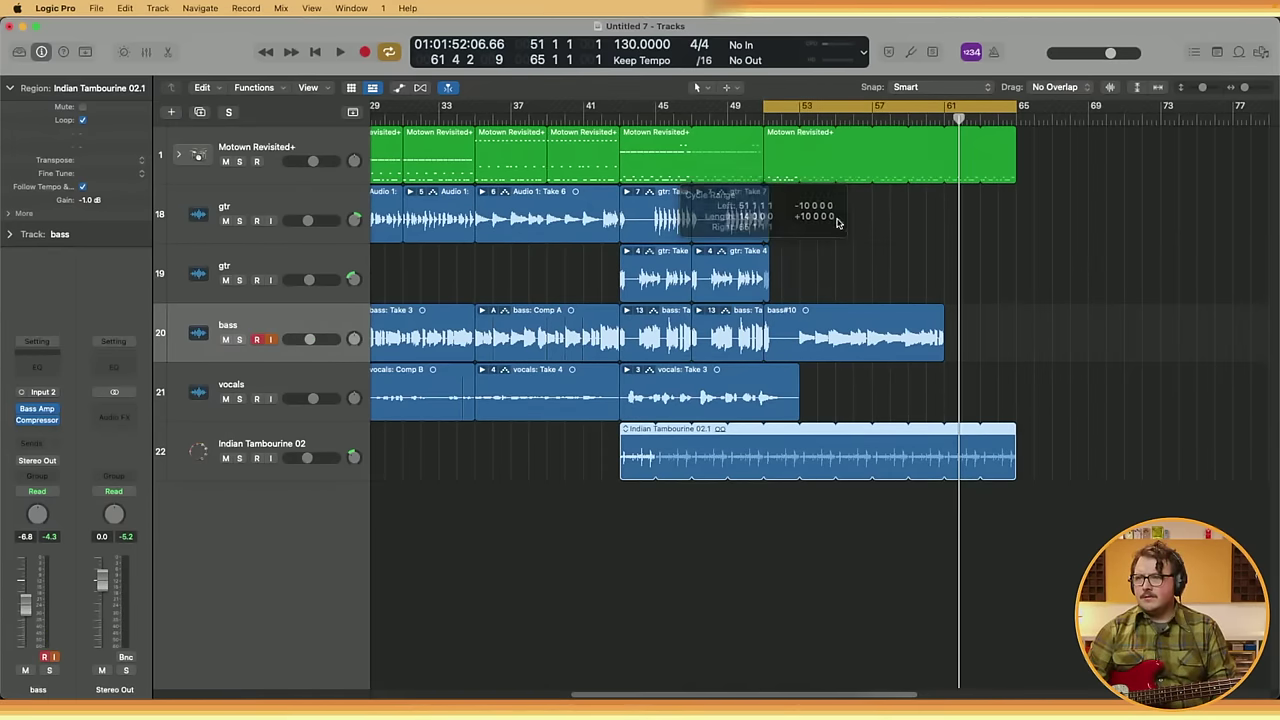
pyautogui.press('space')
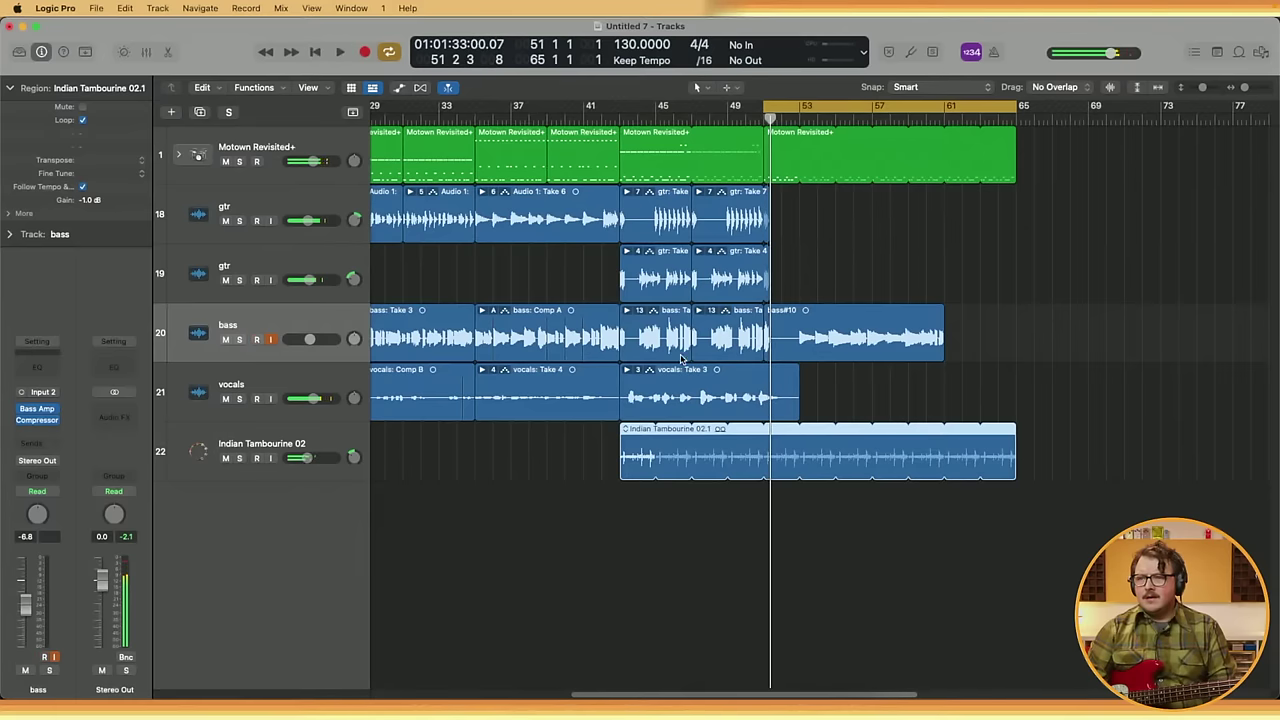
# - Solo the second guitar track with cycling off, play its ending through bar 51, and turn solo off again
pyautogui.click(646, 283)
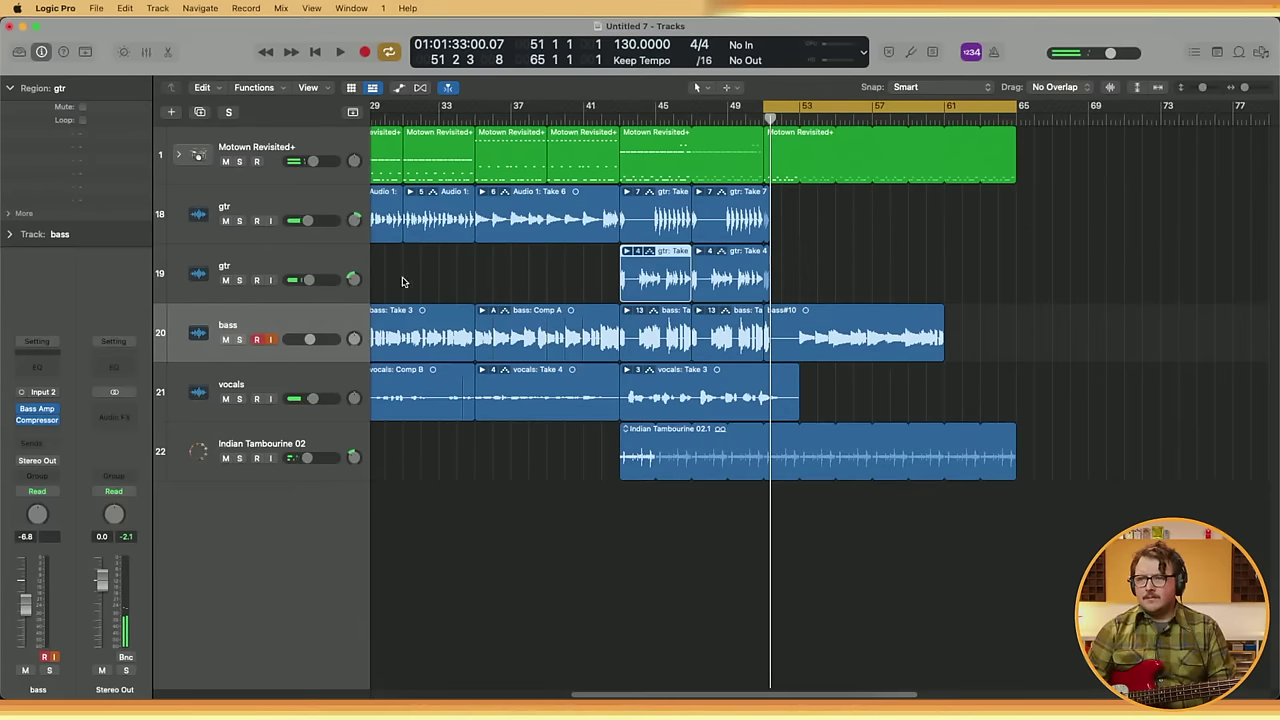
pyautogui.click(240, 280)
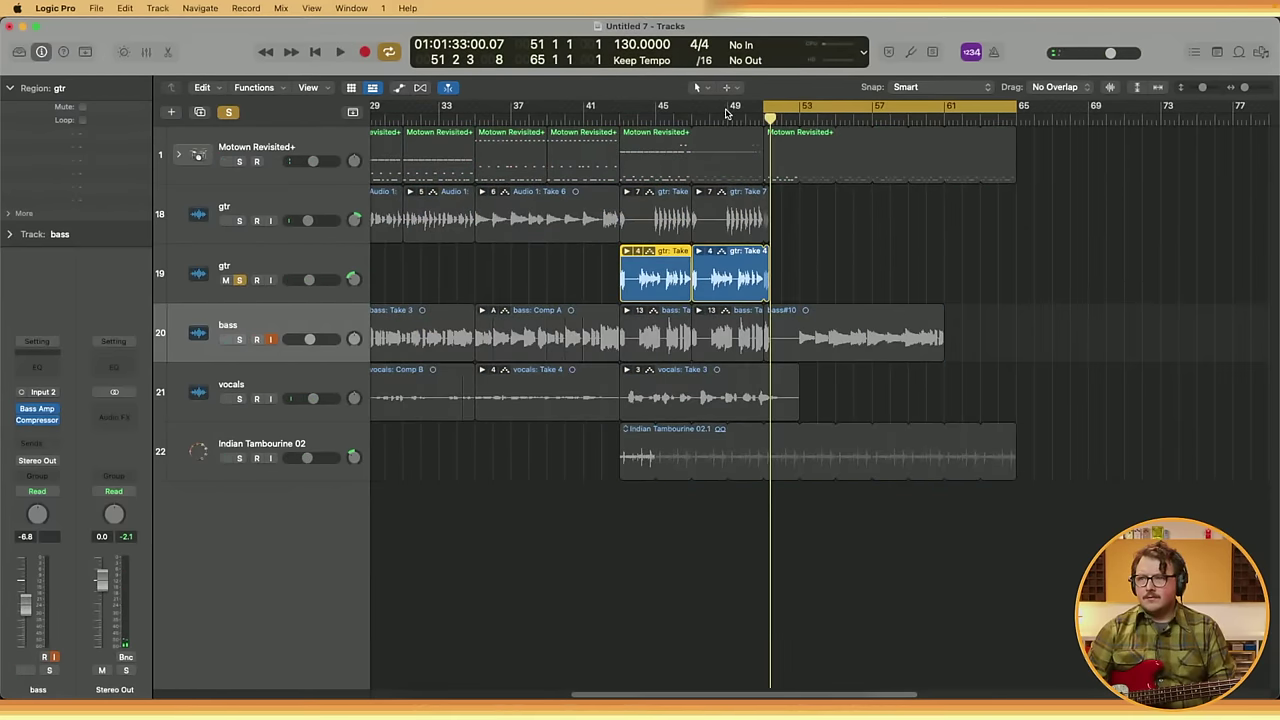
pyautogui.click(727, 113)
pyautogui.press('c')
pyautogui.press('space')
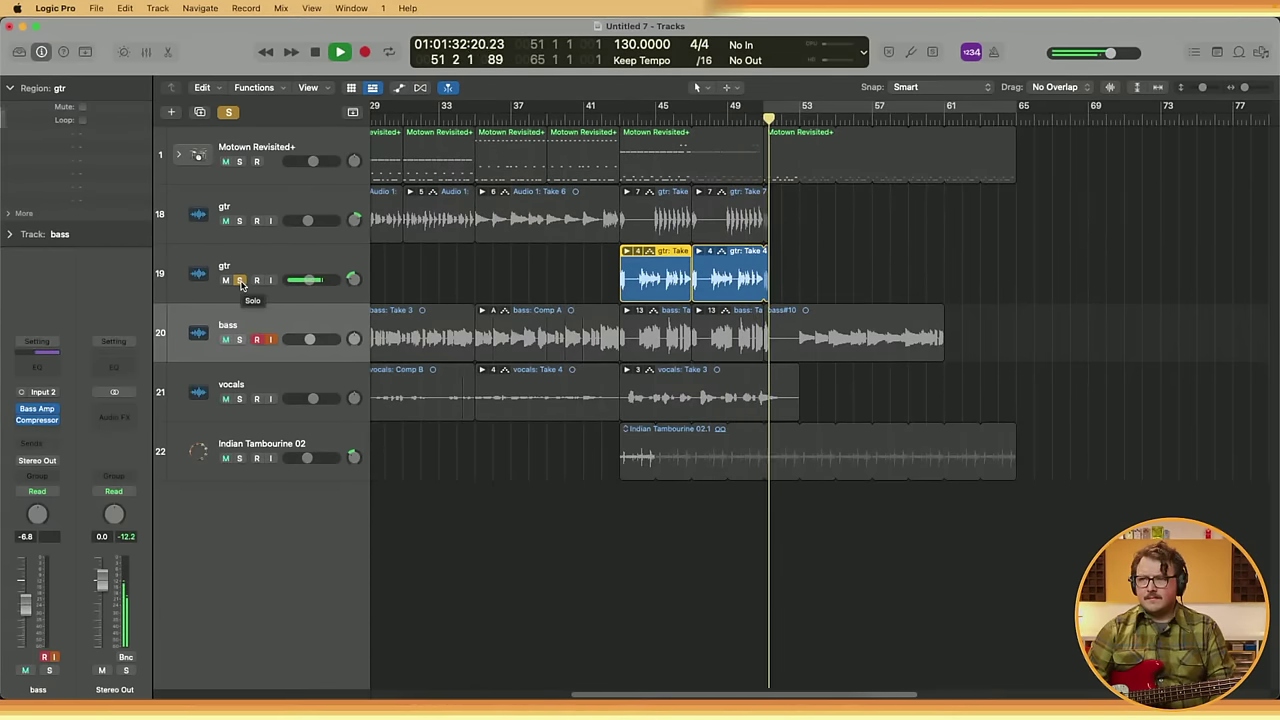
pyautogui.press('space')
pyautogui.click(240, 280)
# - Turn cycling back on for bars 51 to 65 and record another bass take on the bass track
pyautogui.click(839, 333)
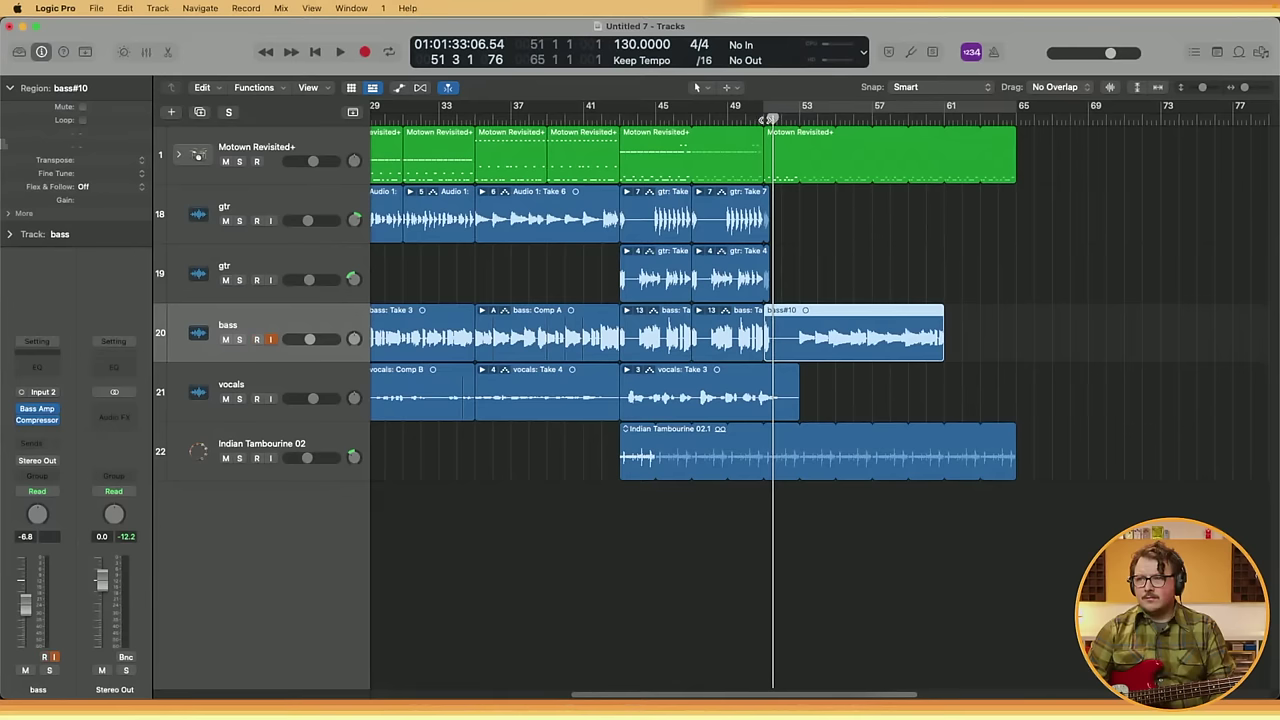
pyautogui.press('c')
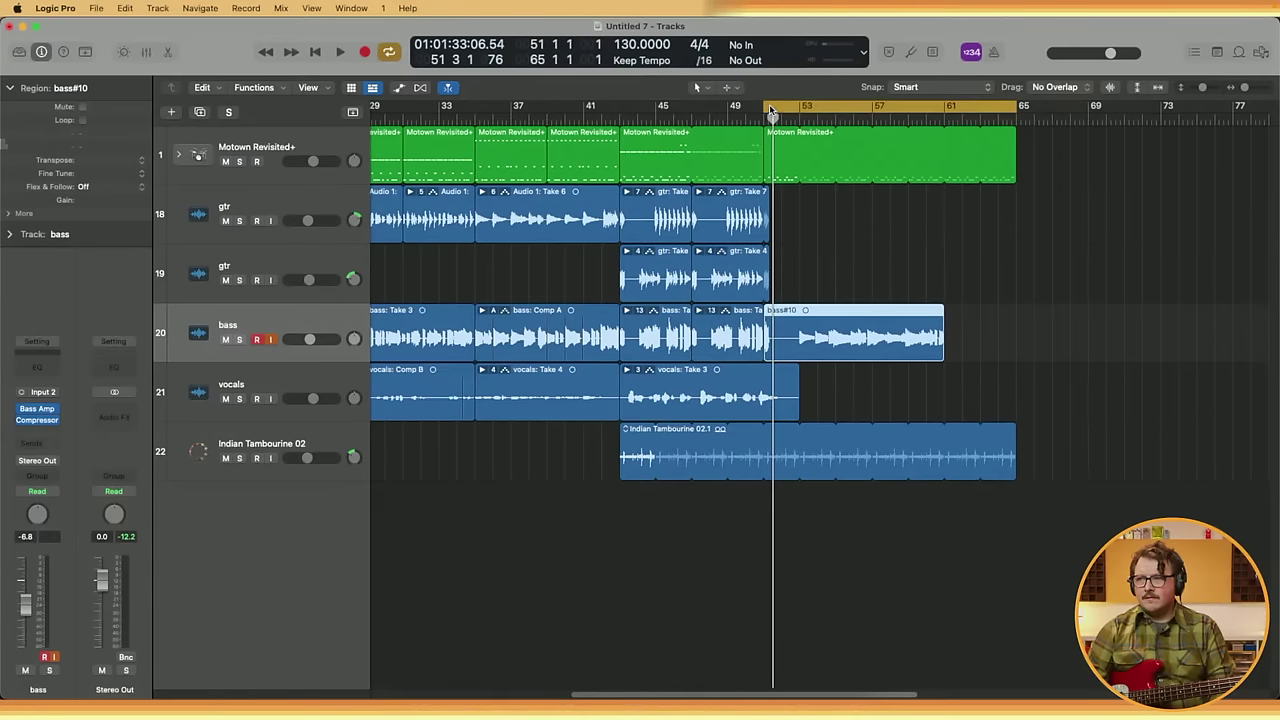
pyautogui.click(998, 342)
pyautogui.press('space')
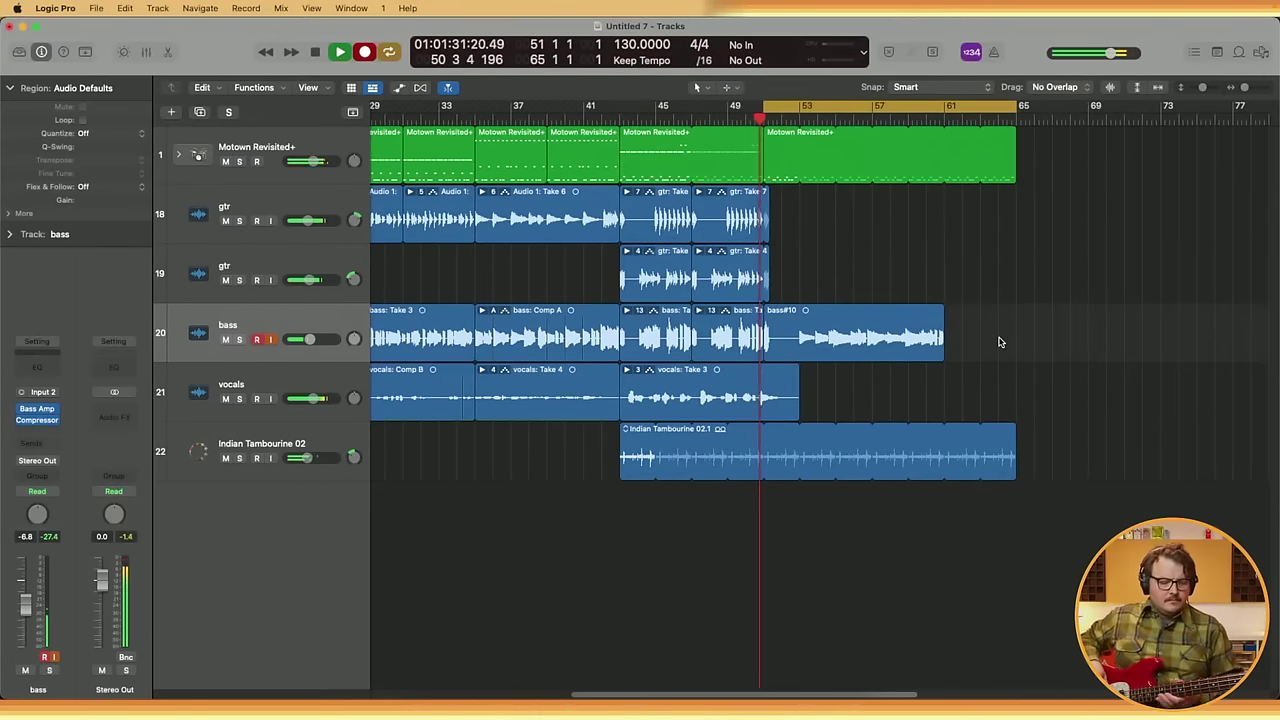